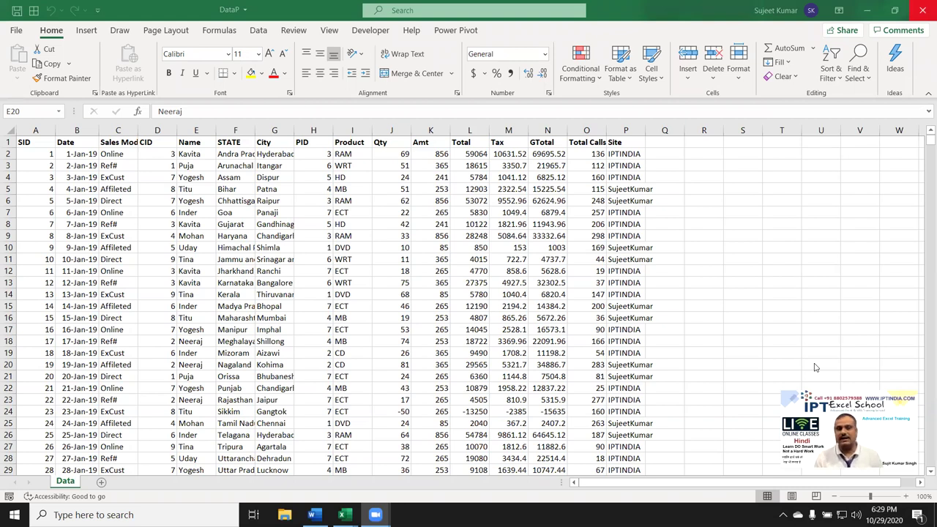
Step: Review the Data sheet's column headings from Date across to Total Calls
{"action": "left_click", "coordinate": [66, 145]}
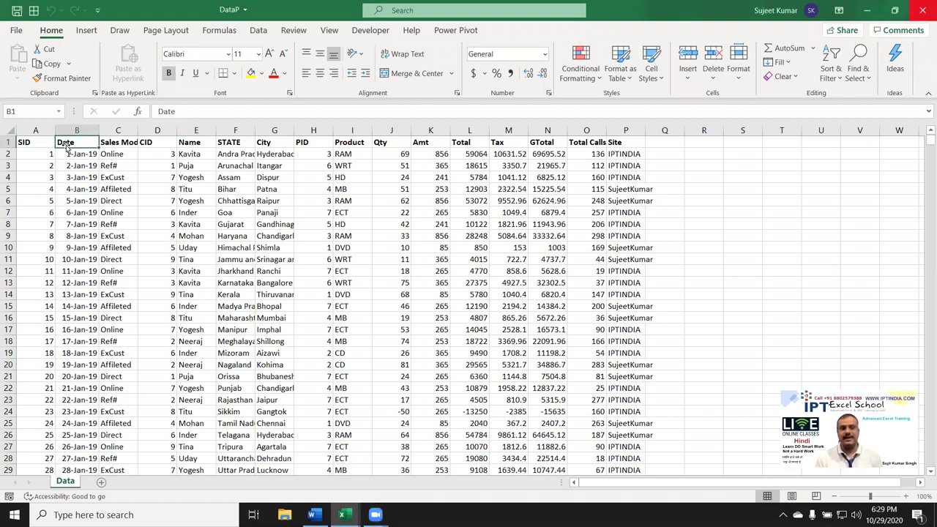
{"action": "key", "text": "Left"}
{"action": "left_click", "coordinate": [67, 145]}
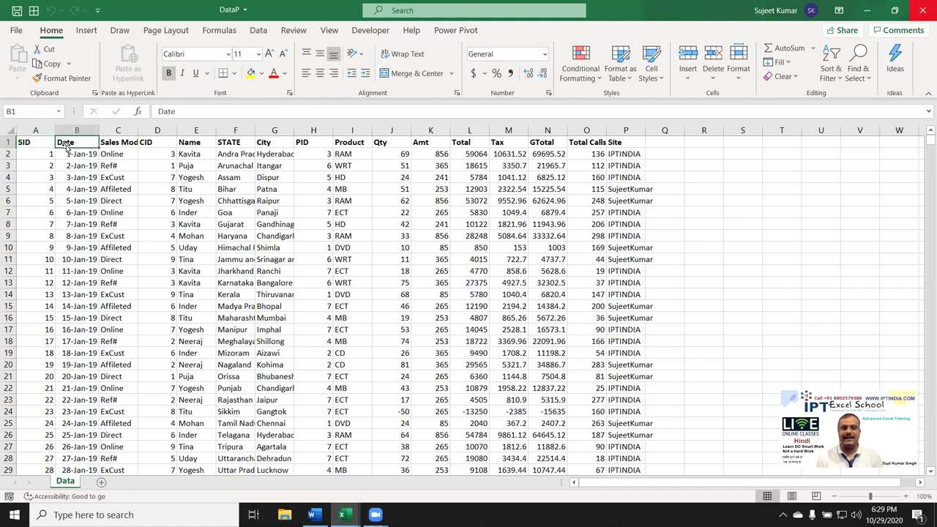
{"action": "key", "text": "Right"}
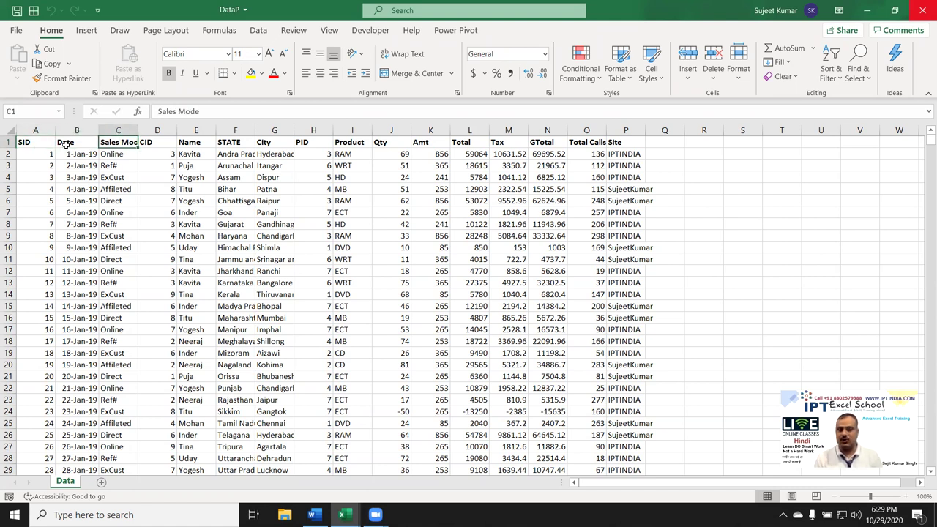
{"action": "key", "text": "Right"}
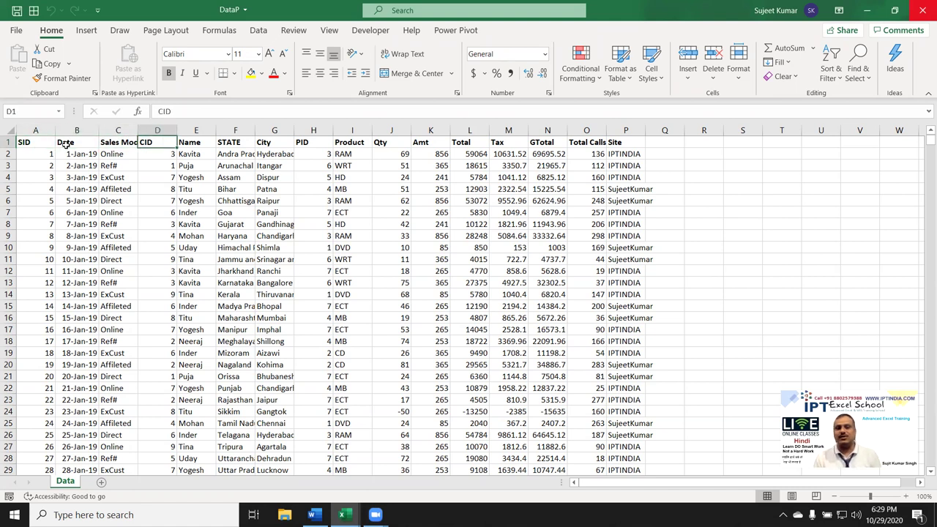
{"action": "key", "text": "Right"}
{"action": "key", "text": "Right"}
{"action": "key", "text": "Right"}
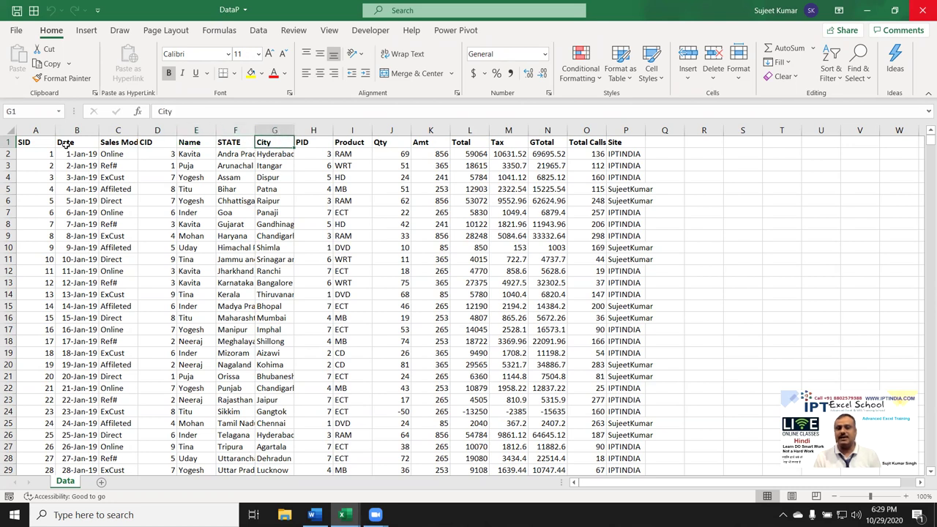
{"action": "key", "text": "Right"}
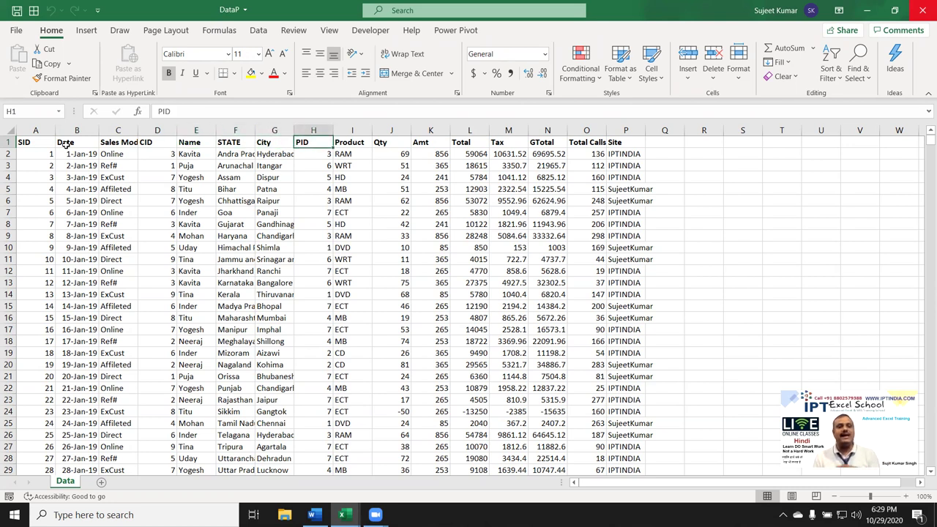
{"action": "key", "text": "Right"}
{"action": "key", "text": "Right"}
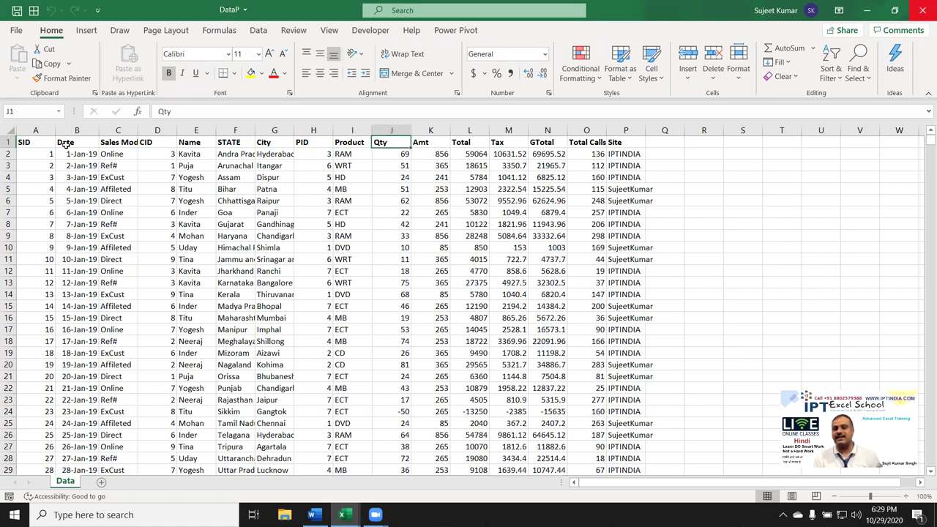
{"action": "key", "text": "Right"}
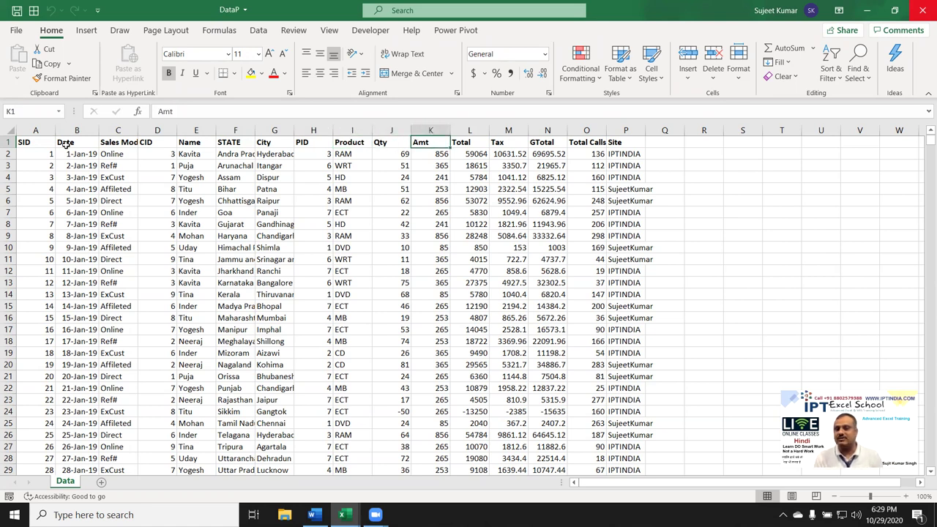
{"action": "key", "text": "Right"}
{"action": "key", "text": "Right"}
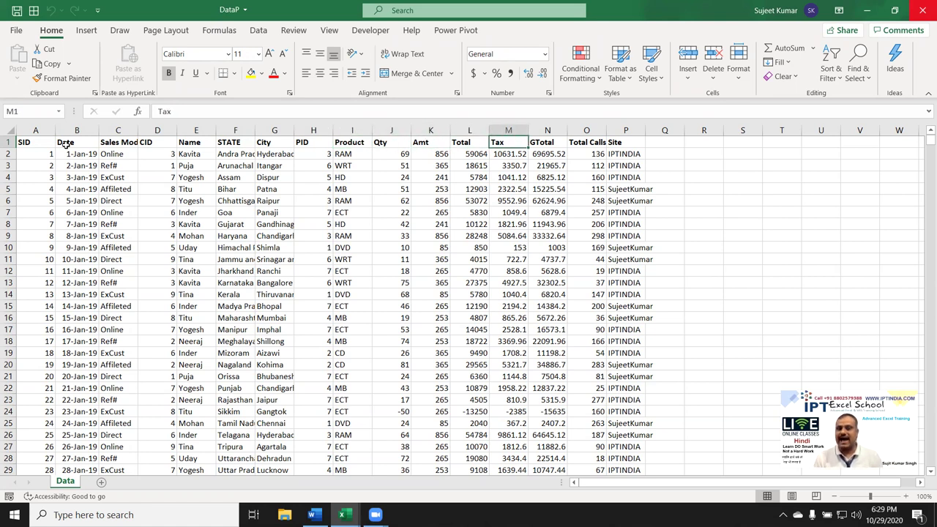
{"action": "key", "text": "Right"}
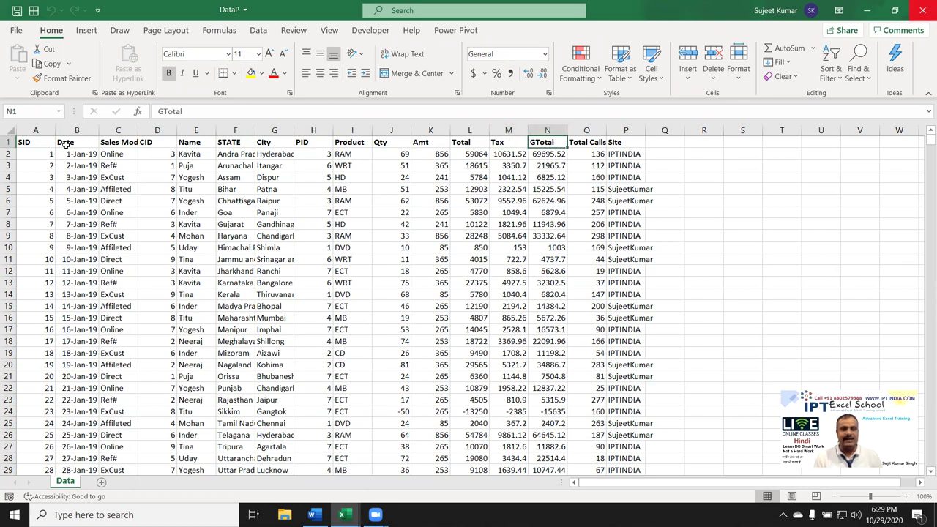
{"action": "key", "text": "Right"}
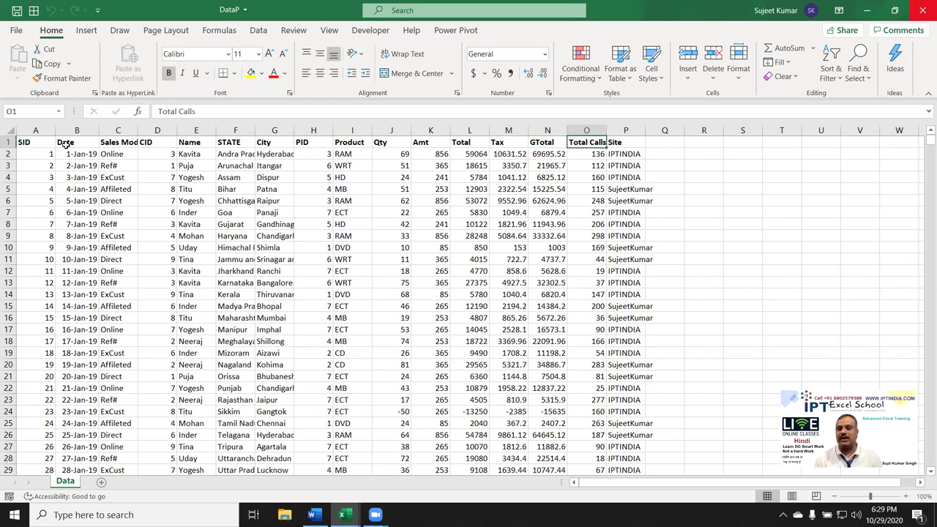
{"action": "key", "text": "Right"}
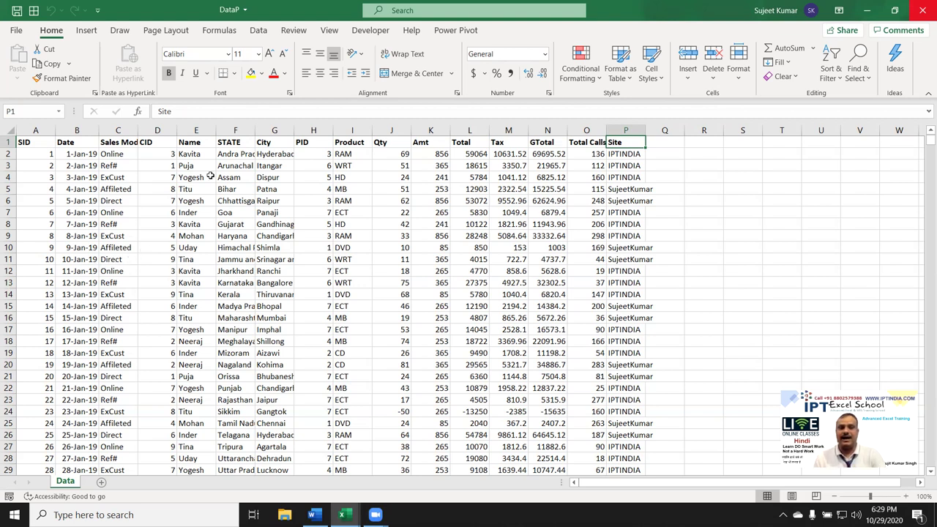
Step: Inspect the Name and Qty columns, checking where the Qty data ends and its total
{"action": "mouse_move", "coordinate": [192, 144]}
{"action": "left_mouse_down"}
{"action": "mouse_move", "coordinate": [220, 312]}
{"action": "mouse_move", "coordinate": [213, 315]}
{"action": "left_mouse_up"}
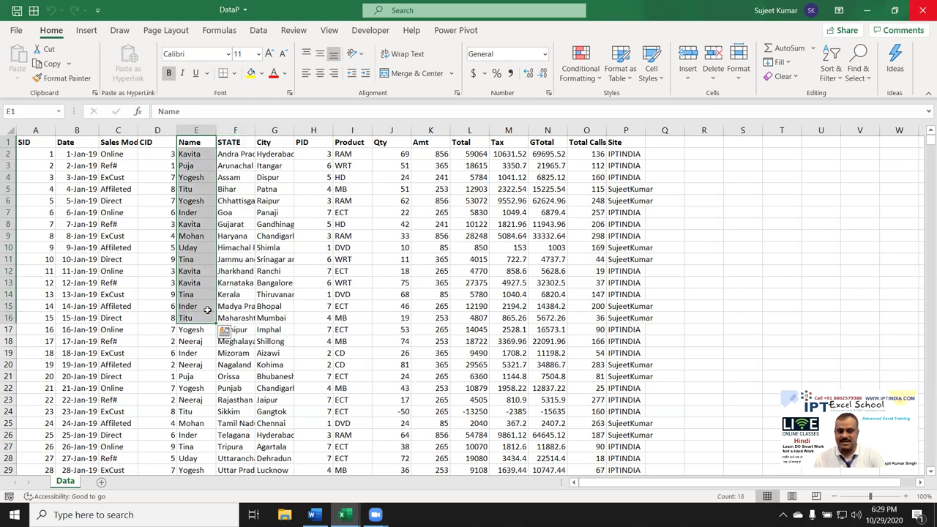
{"action": "left_click_drag", "start_coordinate": [396, 159], "coordinate": [393, 246]}
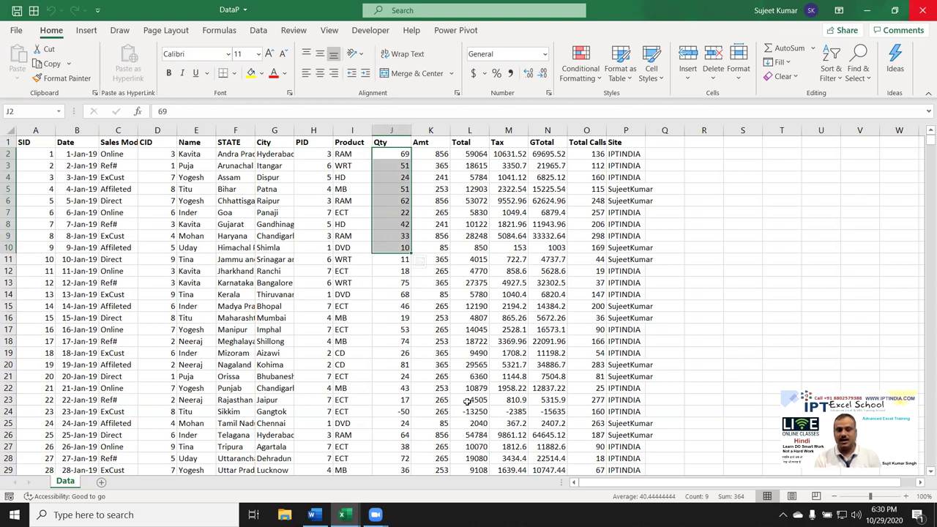
{"action": "key", "text": "ctrl+Down"}
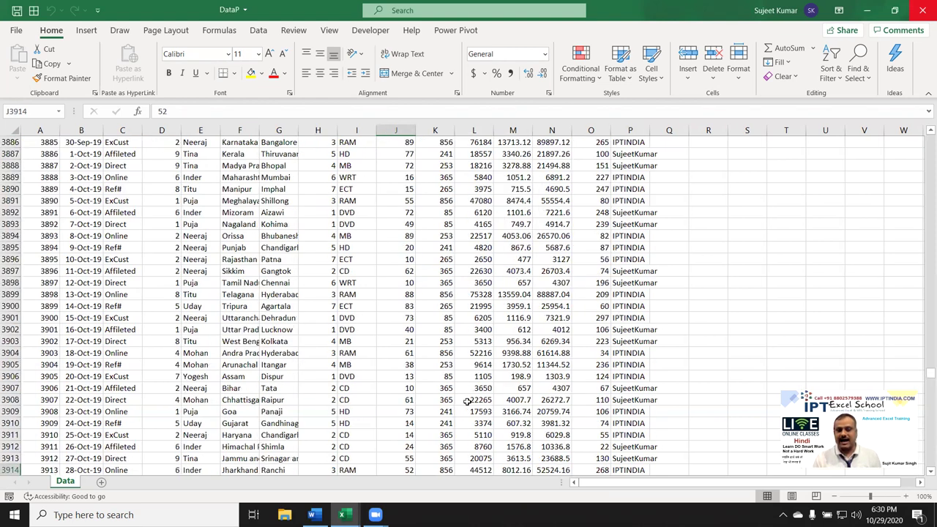
{"action": "key", "text": "ctrl+Up"}
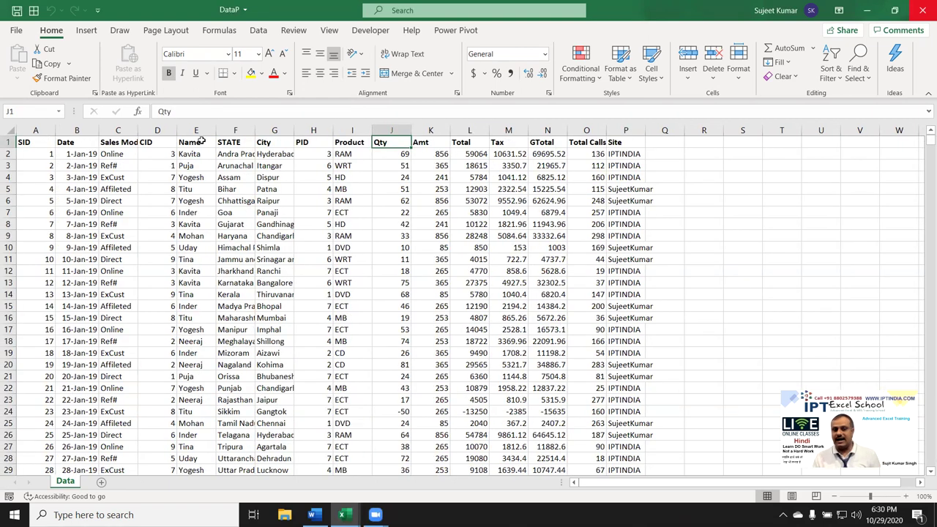
{"action": "left_click", "coordinate": [344, 130]}
{"action": "left_click", "coordinate": [197, 130]}
{"action": "left_click", "coordinate": [383, 131]}
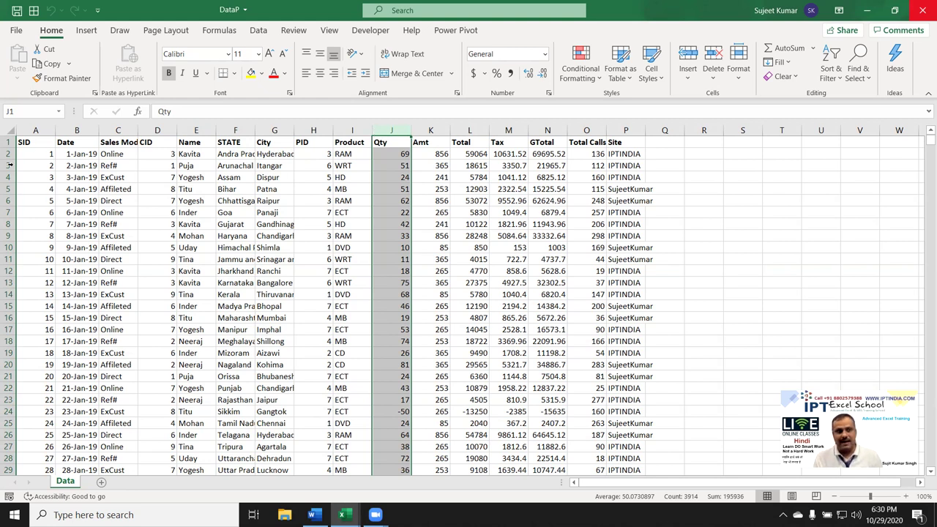
Step: Browse the SID values and the name Puja, then return to cell A1
{"action": "left_click", "coordinate": [53, 154]}
{"action": "key", "text": "Down"}
{"action": "key", "text": "Down"}
{"action": "key", "text": "Down"}
{"action": "key", "text": "Down"}
{"action": "key", "text": "Down"}
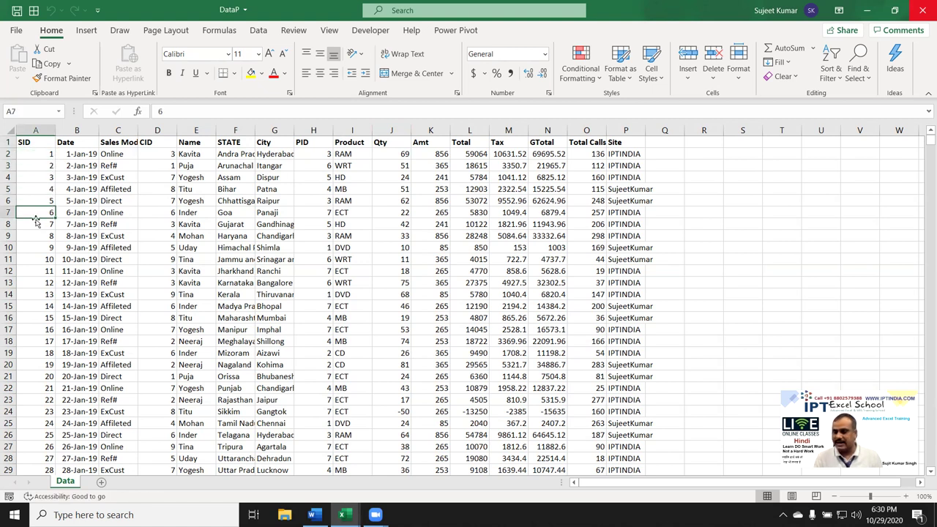
{"action": "key", "text": "Down"}
{"action": "key", "text": "Down"}
{"action": "key", "text": "Down"}
{"action": "key", "text": "Down"}
{"action": "key", "text": "Down"}
{"action": "double_click", "coordinate": [42, 294]}
{"action": "left_click", "coordinate": [184, 166]}
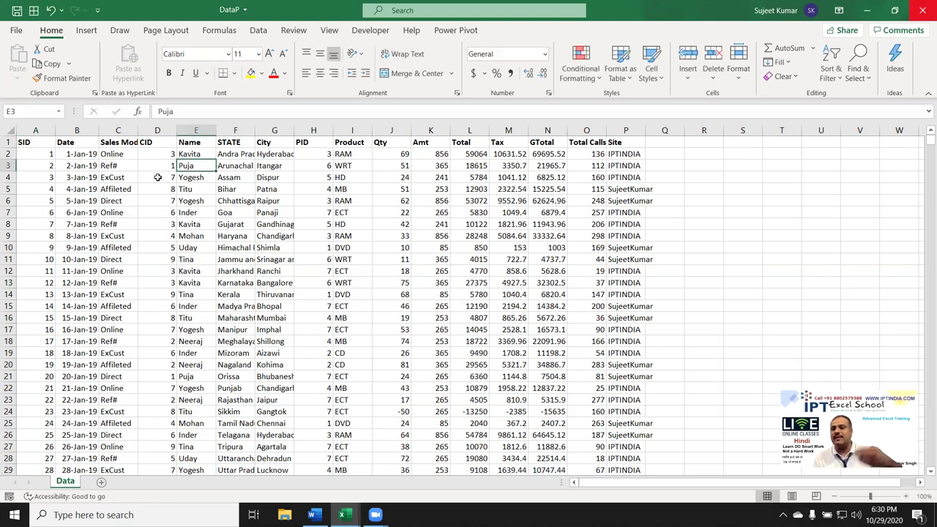
{"action": "left_click", "coordinate": [41, 144]}
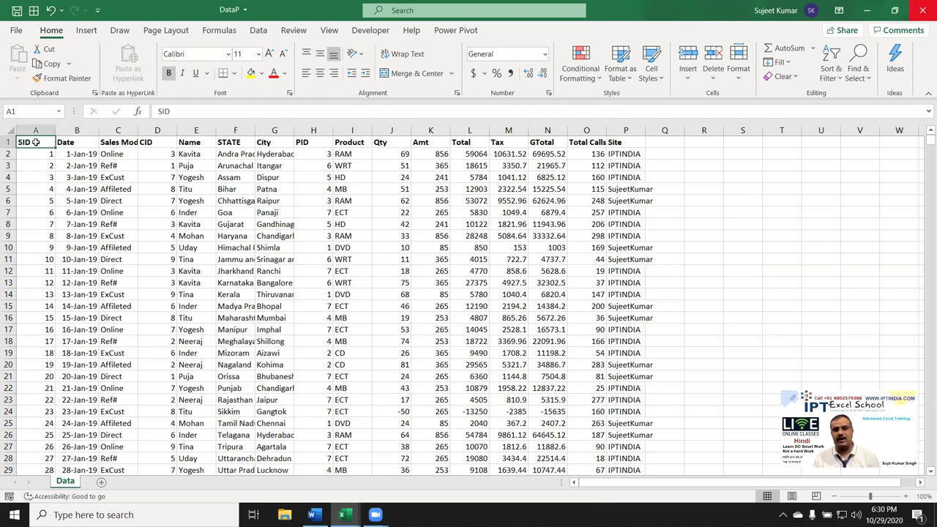
Step: Select the header row A1:P1, then insert a blank row at row 21
{"action": "left_click_drag", "start_coordinate": [33, 142], "coordinate": [81, 142]}
{"action": "left_click_drag", "start_coordinate": [283, 152], "coordinate": [609, 146]}
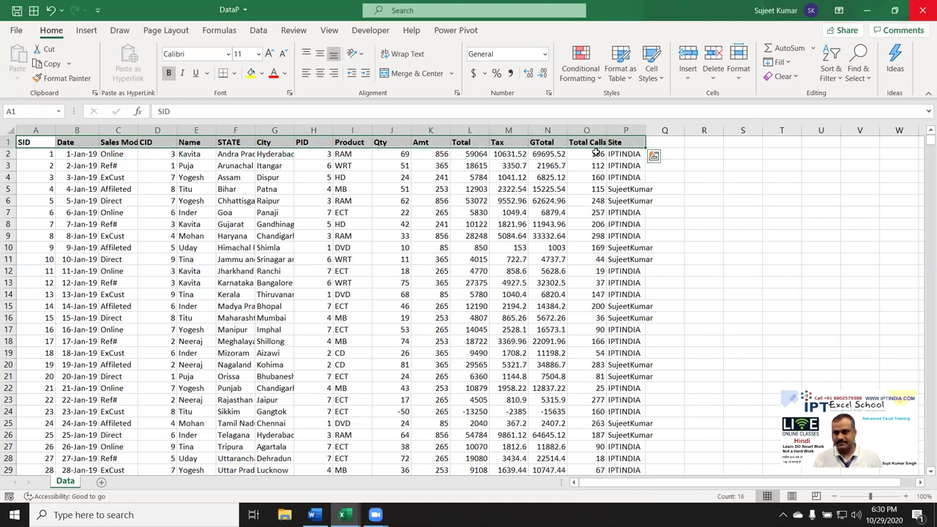
{"action": "left_click_drag", "start_coordinate": [192, 341], "coordinate": [167, 341]}
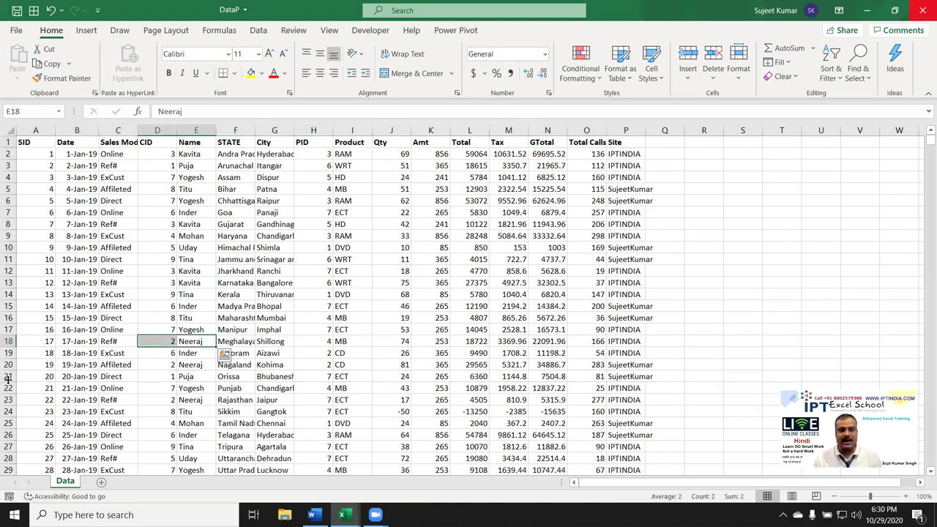
{"action": "left_click", "coordinate": [7, 378]}
{"action": "key", "text": "ctrl+shift+plus"}
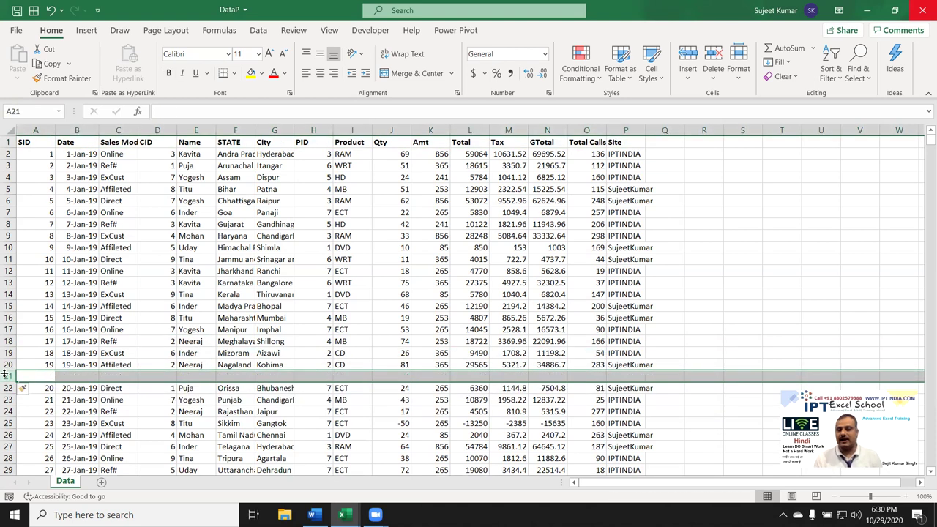
Step: Check that Ctrl+A's connected data region now stops at row 20
{"action": "left_click", "coordinate": [106, 294]}
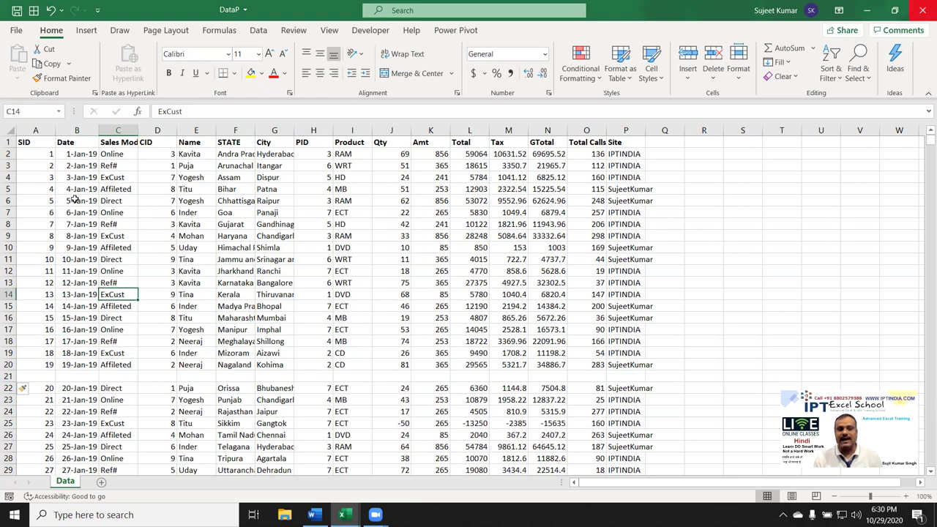
{"action": "left_click_drag", "start_coordinate": [43, 143], "coordinate": [626, 458]}
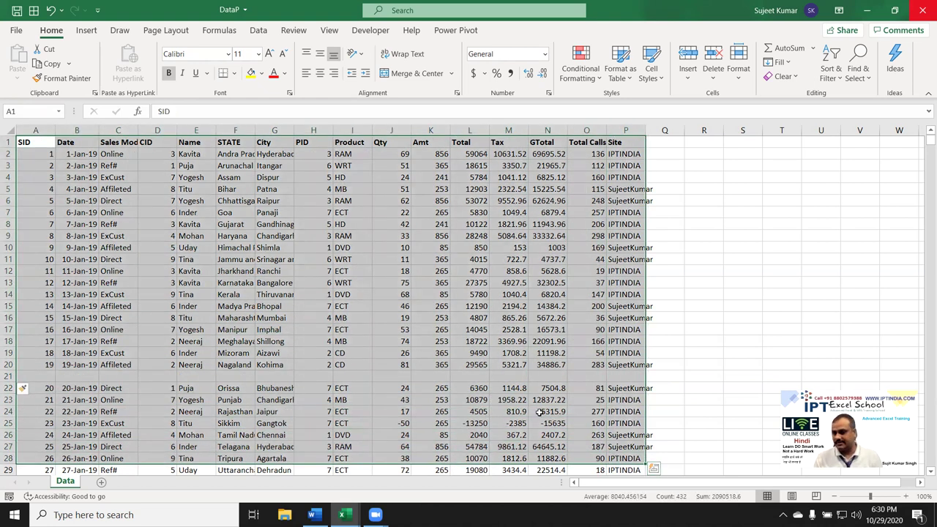
{"action": "left_click", "coordinate": [302, 224]}
{"action": "left_click", "coordinate": [45, 152]}
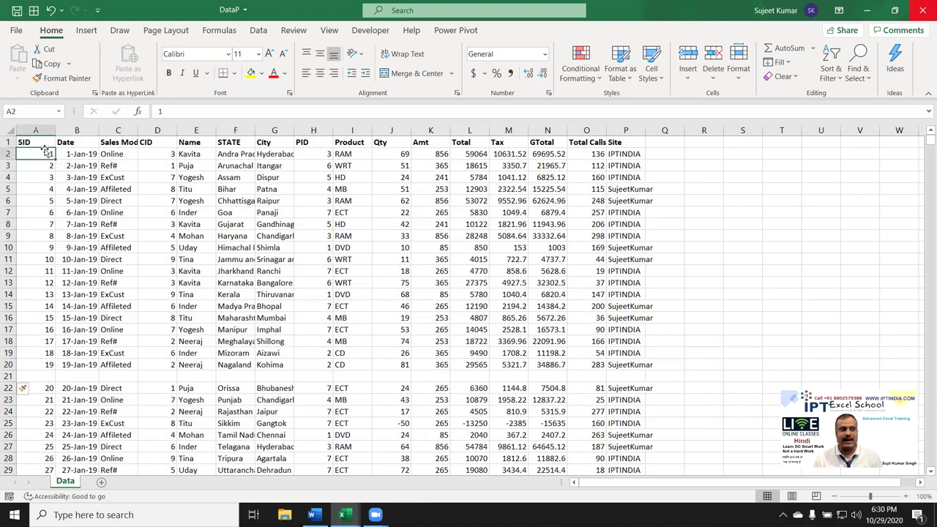
{"action": "key", "text": "ctrl+a"}
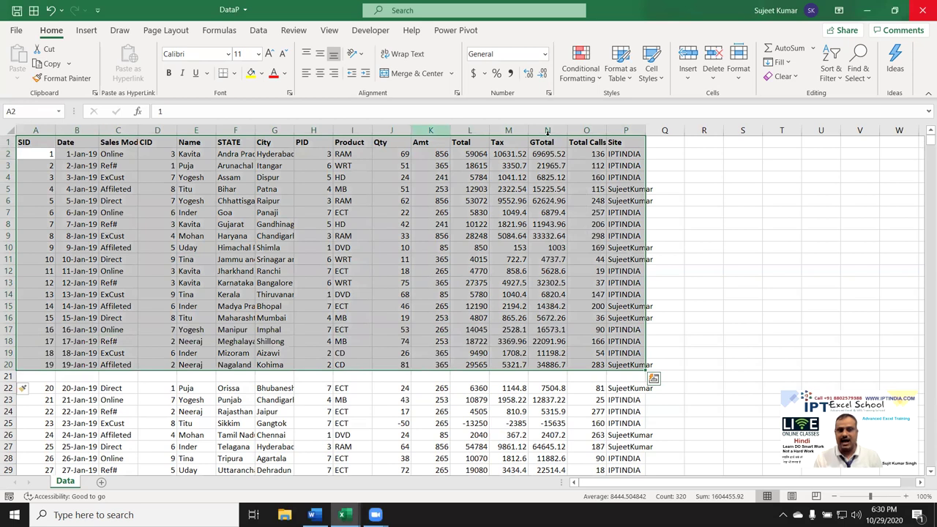
{"action": "left_click", "coordinate": [129, 269]}
Step: Delete the blank row 21 to restore the continuous data
{"action": "left_click", "coordinate": [9, 376]}
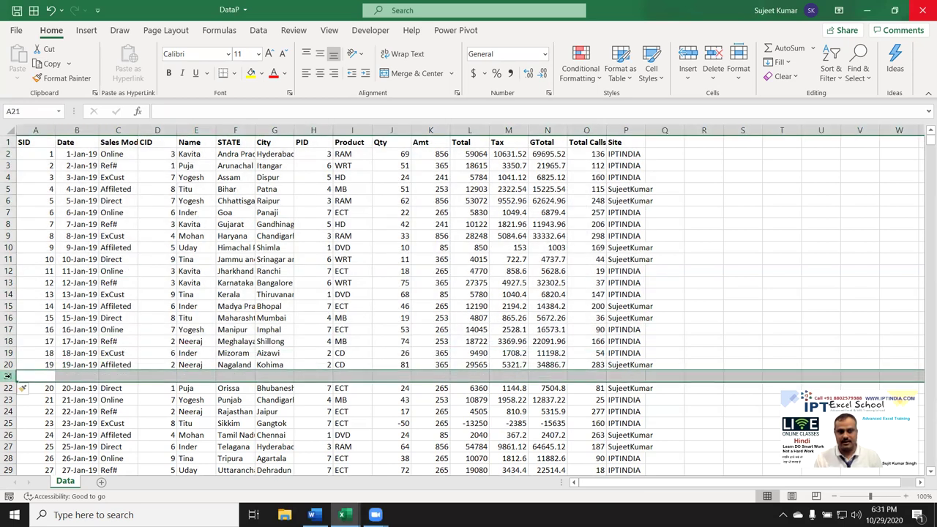
{"action": "right_click", "coordinate": [9, 376]}
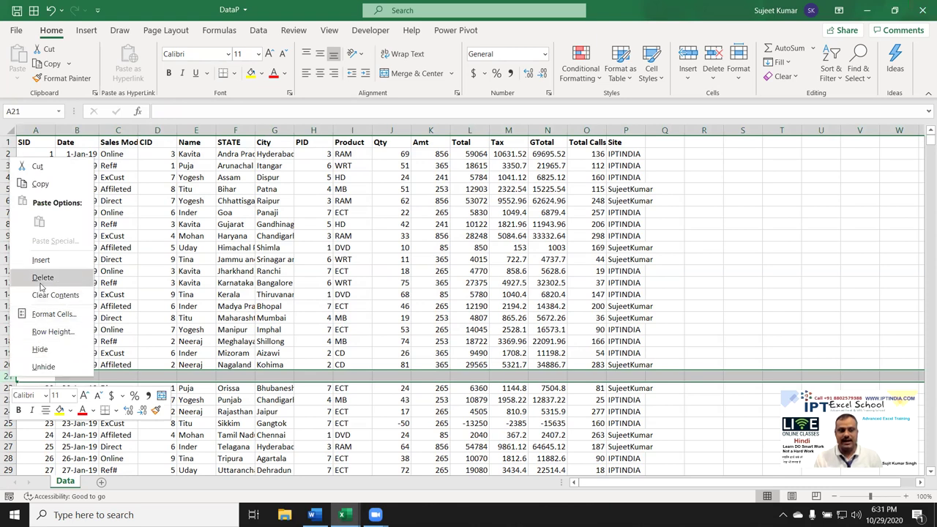
{"action": "left_click", "coordinate": [42, 277]}
{"action": "left_click", "coordinate": [44, 142]}
Step: Insert a PivotTable from the data onto a new worksheet, Sheet1
{"action": "left_click", "coordinate": [87, 30]}
{"action": "left_click", "coordinate": [18, 68]}
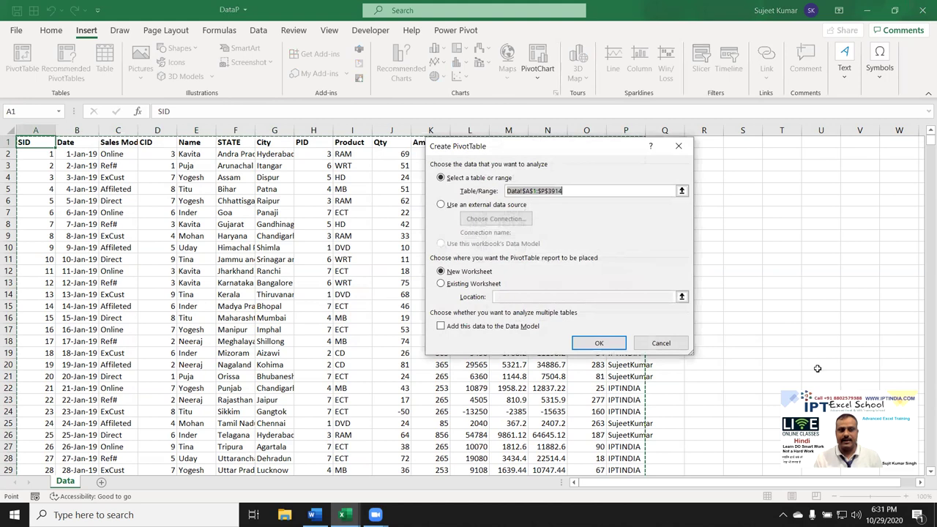
{"action": "left_click", "coordinate": [605, 343]}
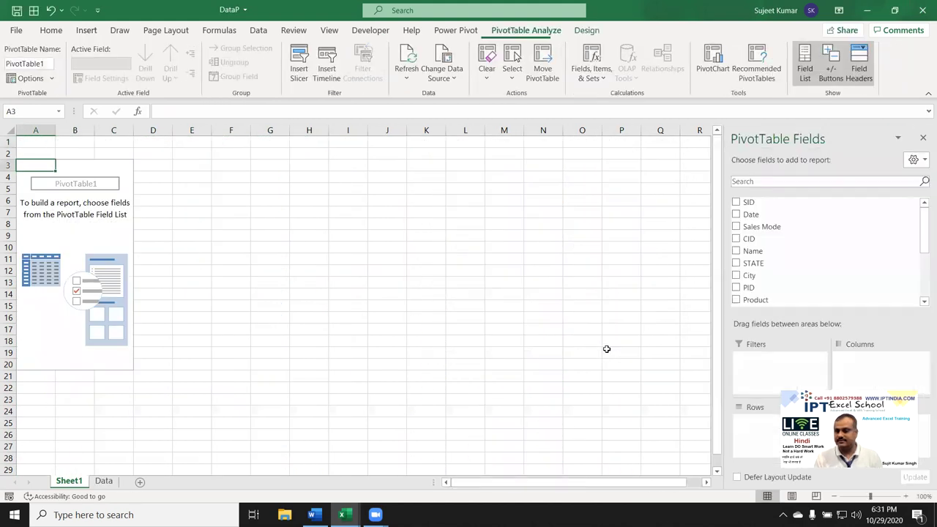
Step: Permanently delete the unused Sheet1 and reselect cell A1 on the Data sheet
{"action": "right_click", "coordinate": [70, 481]}
{"action": "left_click", "coordinate": [103, 330]}
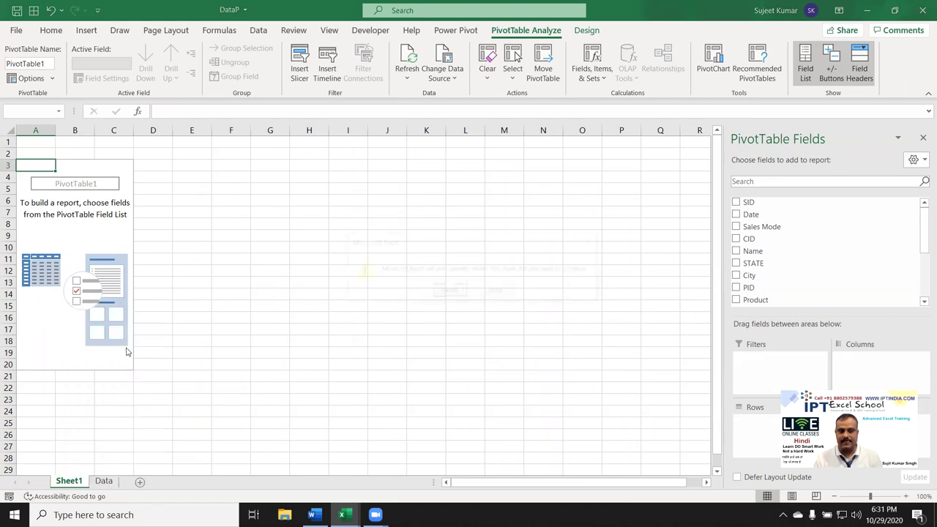
{"action": "left_click", "coordinate": [448, 291]}
{"action": "left_click", "coordinate": [112, 203]}
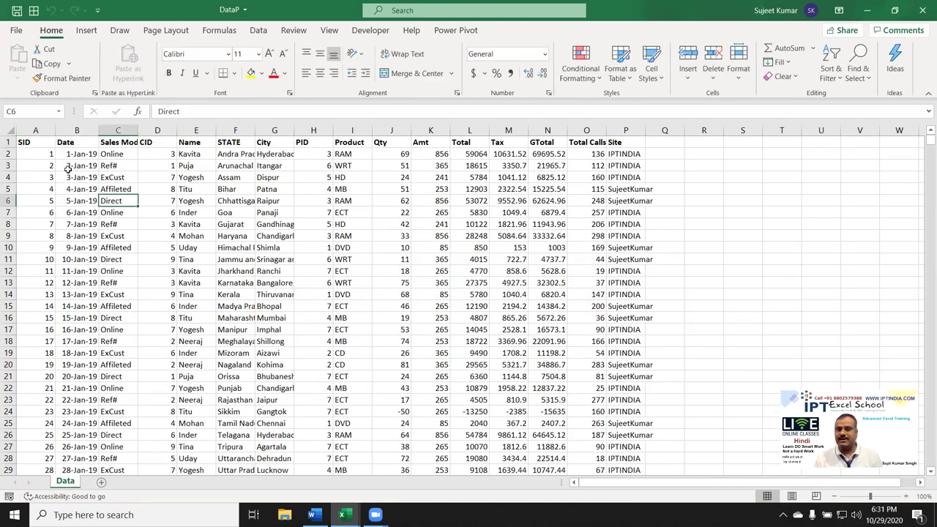
{"action": "left_click", "coordinate": [33, 139]}
Step: Insert a PivotTable from the range A1:P3914 onto a new worksheet, Sheet2
{"action": "left_click", "coordinate": [87, 30]}
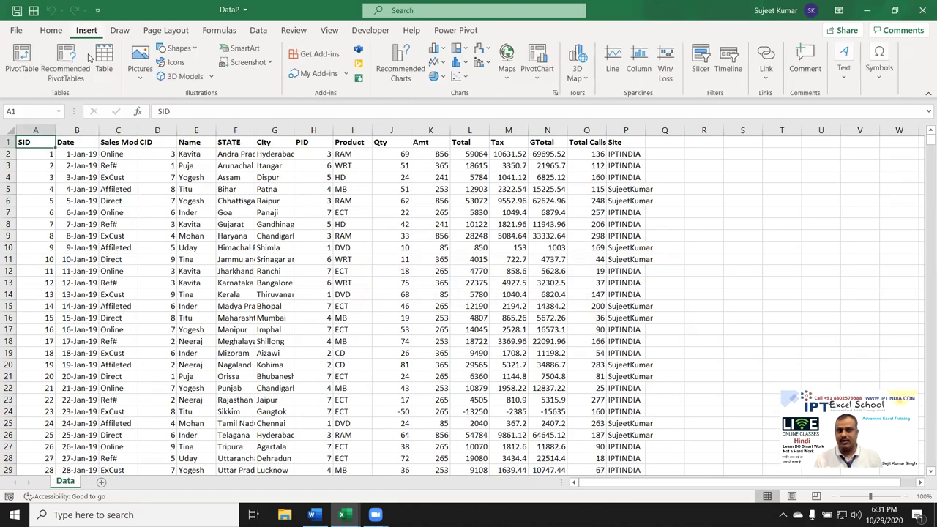
{"action": "left_click", "coordinate": [22, 65]}
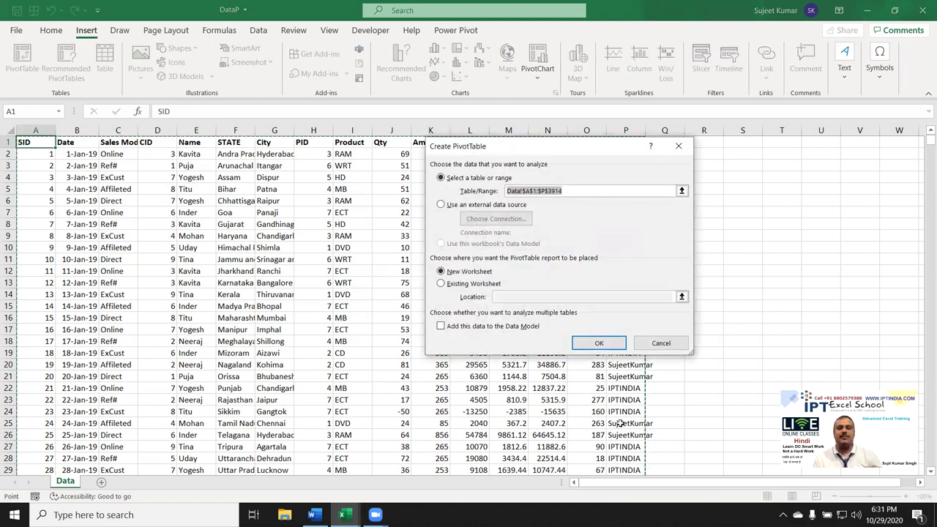
{"action": "left_click", "coordinate": [599, 344]}
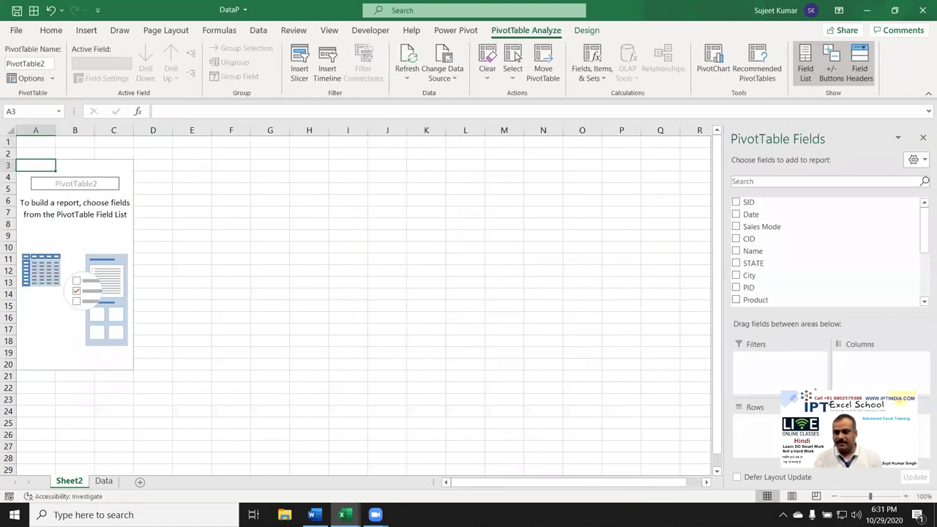
Step: Compare the Data sheet's header row, Name and Qty entries with the empty pivot on Sheet2
{"action": "left_click", "coordinate": [105, 481]}
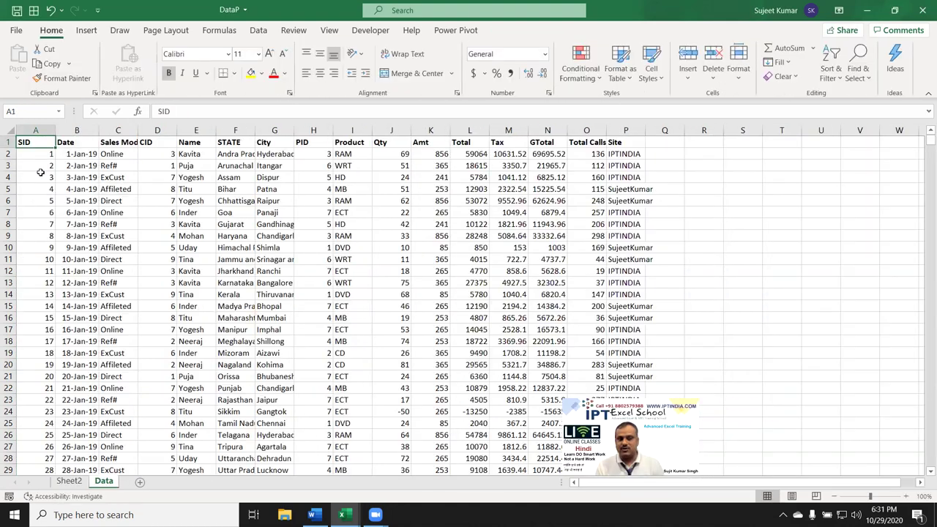
{"action": "left_click_drag", "start_coordinate": [48, 141], "coordinate": [663, 141]}
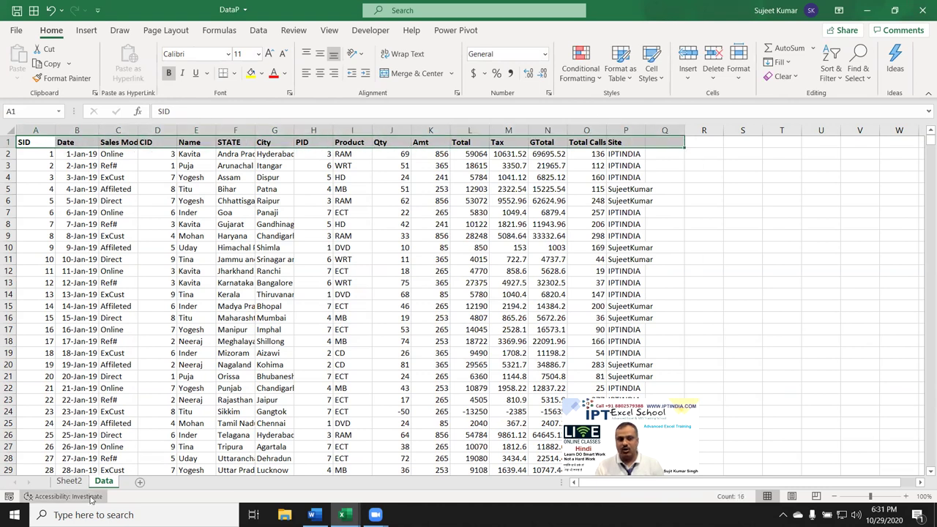
{"action": "left_click", "coordinate": [69, 481]}
{"action": "mouse_move", "coordinate": [923, 233]}
{"action": "left_mouse_down"}
{"action": "mouse_move", "coordinate": [923, 296]}
{"action": "mouse_move", "coordinate": [924, 237]}
{"action": "left_mouse_up"}
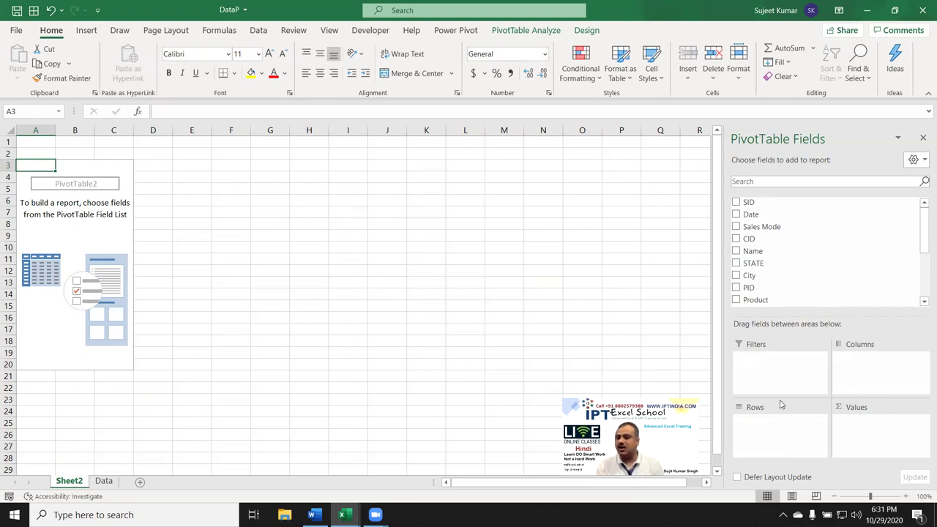
{"action": "mouse_move", "coordinate": [33, 212]}
{"action": "left_mouse_down"}
{"action": "mouse_move", "coordinate": [69, 256]}
{"action": "mouse_move", "coordinate": [90, 259]}
{"action": "left_mouse_up"}
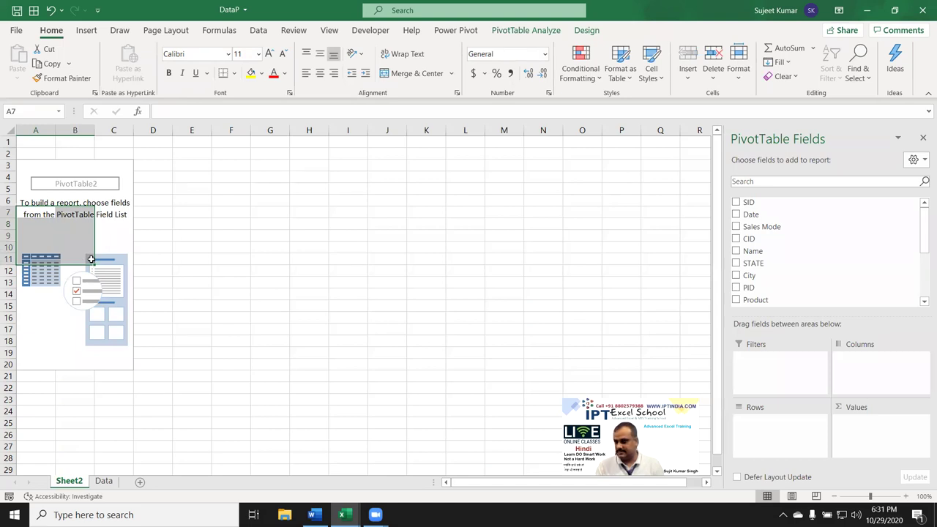
{"action": "left_click", "coordinate": [107, 482]}
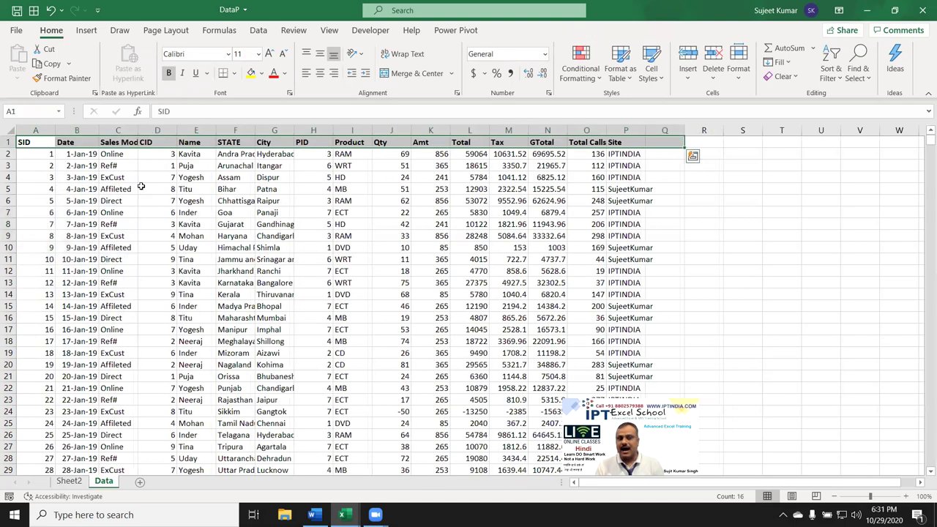
{"action": "left_click_drag", "start_coordinate": [188, 158], "coordinate": [219, 238]}
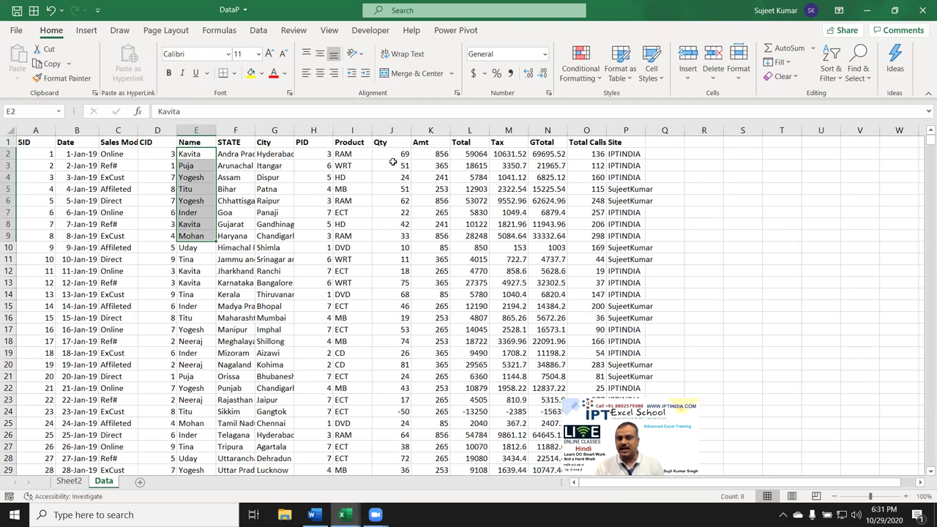
{"action": "left_click_drag", "start_coordinate": [393, 165], "coordinate": [395, 259]}
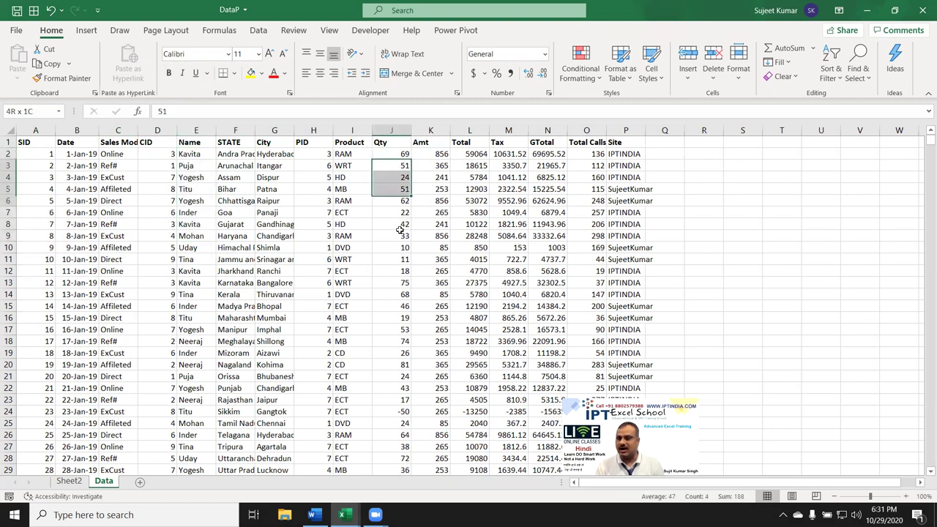
{"action": "left_click", "coordinate": [69, 481]}
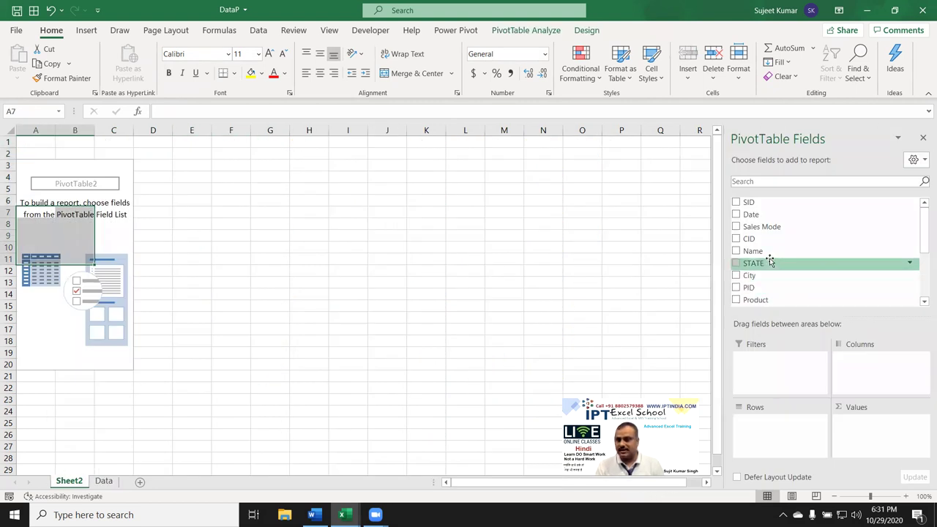
Step: Add the Name field to the pivot rows and compare names Puja to Titu with the Data sheet
{"action": "left_click_drag", "start_coordinate": [771, 254], "coordinate": [797, 437]}
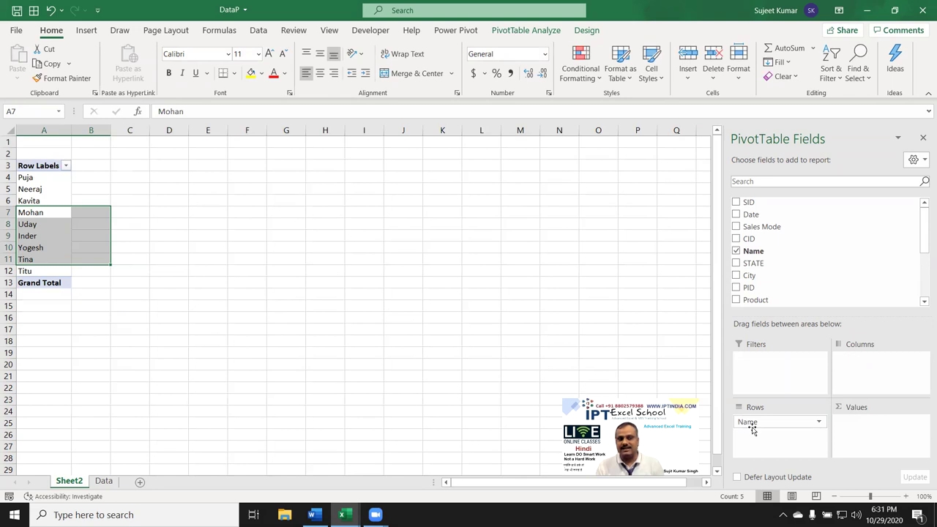
{"action": "left_click_drag", "start_coordinate": [27, 177], "coordinate": [41, 272]}
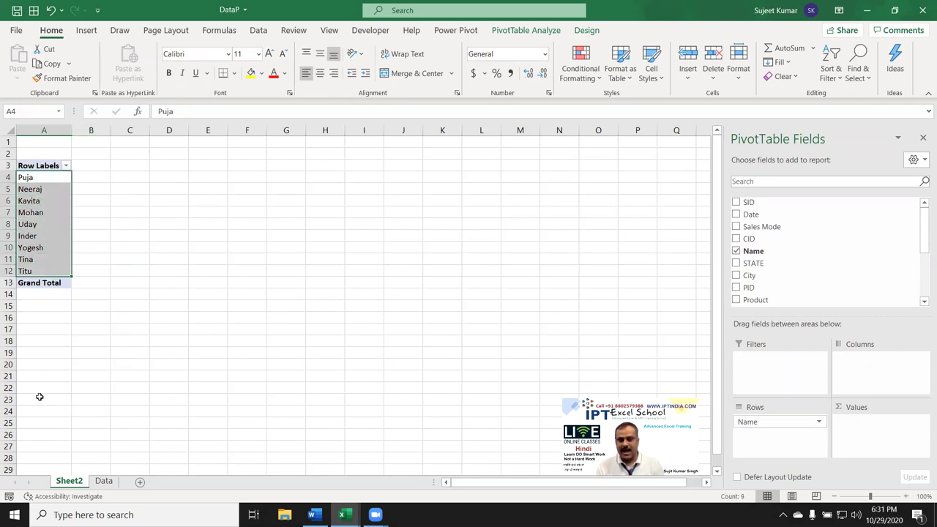
{"action": "left_click", "coordinate": [104, 481]}
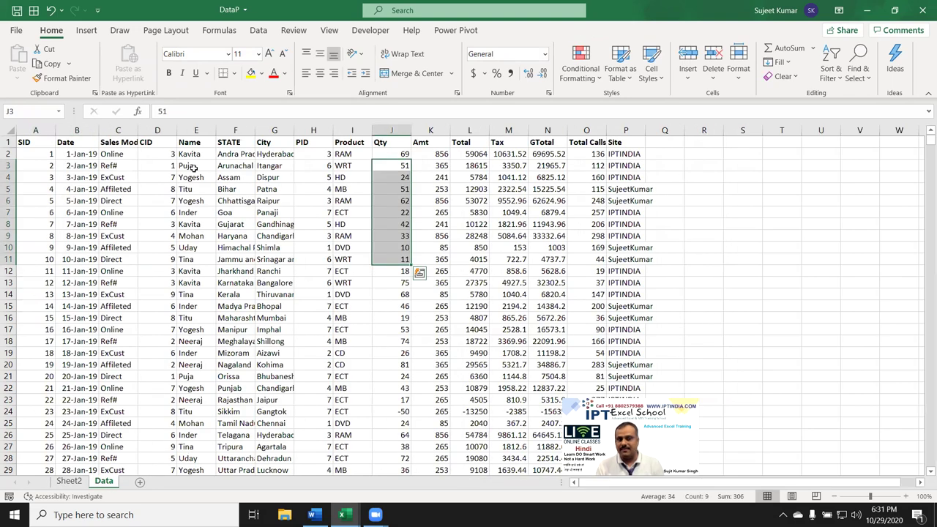
{"action": "left_click_drag", "start_coordinate": [194, 168], "coordinate": [202, 347]}
{"action": "left_click", "coordinate": [69, 481]}
{"action": "left_click", "coordinate": [33, 201]}
{"action": "left_click_drag", "start_coordinate": [37, 177], "coordinate": [51, 271]}
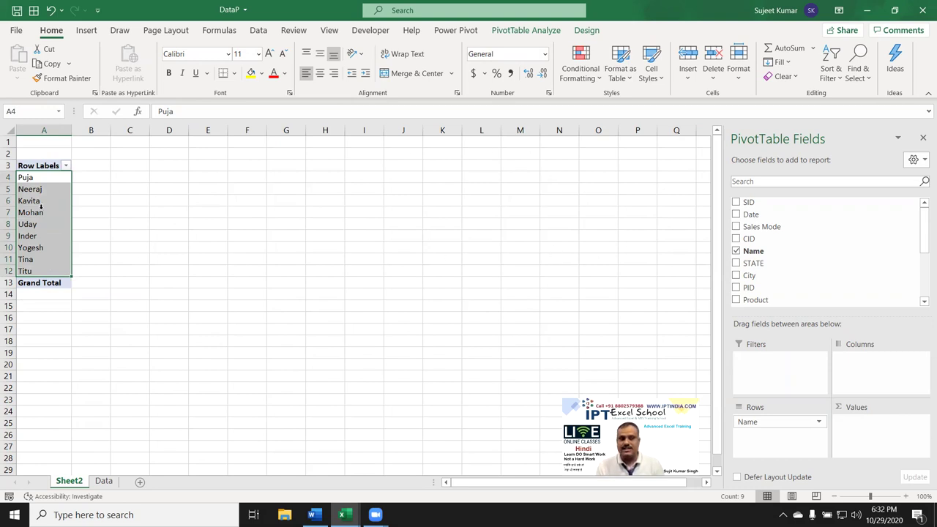
Step: Try the Name field in the pivot columns, then move it back to rows
{"action": "scroll", "coordinate": [829, 267], "scroll_direction": "down", "scroll_amount": 3}
{"action": "scroll", "coordinate": [828, 268], "scroll_direction": "up", "scroll_amount": 3}
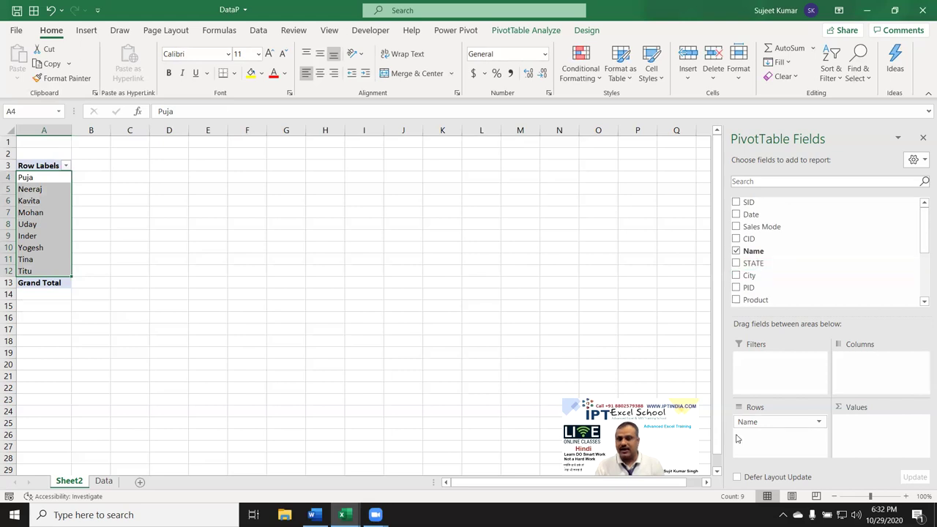
{"action": "left_click_drag", "start_coordinate": [757, 421], "coordinate": [878, 370]}
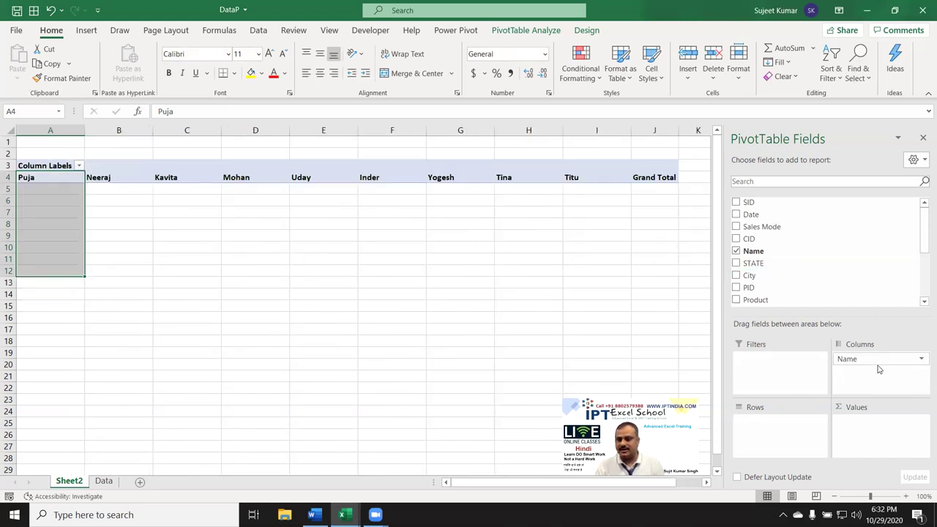
{"action": "left_click_drag", "start_coordinate": [849, 358], "coordinate": [798, 420]}
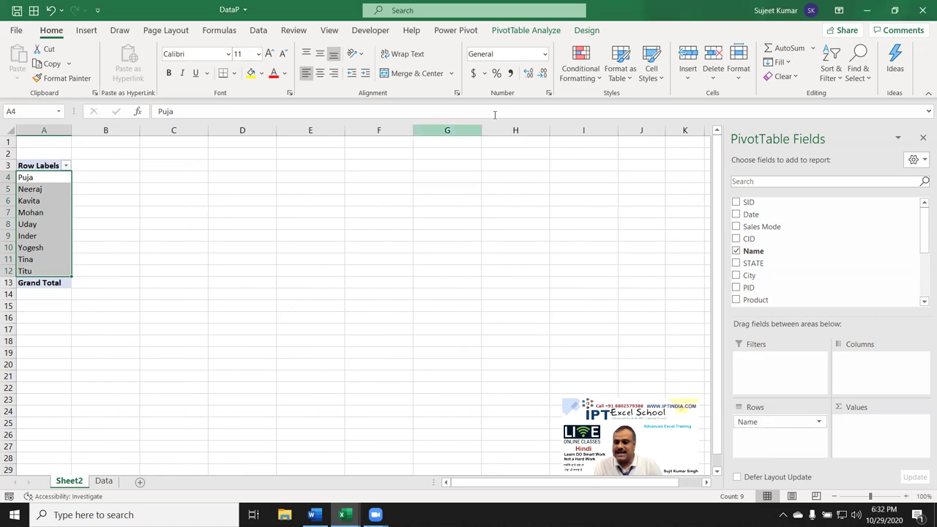
Step: Add Qty to the pivot values, confirming Sum in Value Field Settings for a 195936 Grand Total
{"action": "left_click_drag", "start_coordinate": [924, 245], "coordinate": [923, 258]}
{"action": "scroll", "coordinate": [923, 258], "scroll_direction": "down", "scroll_amount": 1}
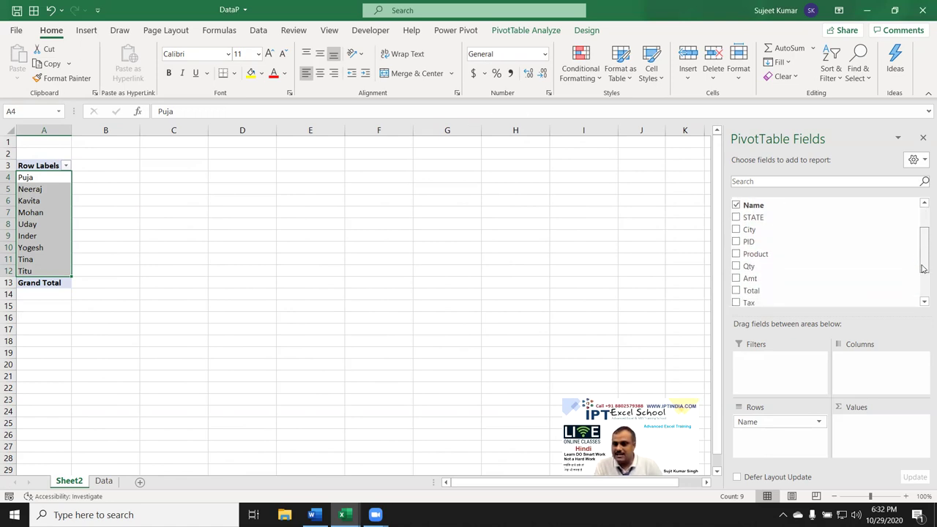
{"action": "scroll", "coordinate": [923, 261], "scroll_direction": "up", "scroll_amount": 2}
{"action": "scroll", "coordinate": [878, 263], "scroll_direction": "down", "scroll_amount": 2}
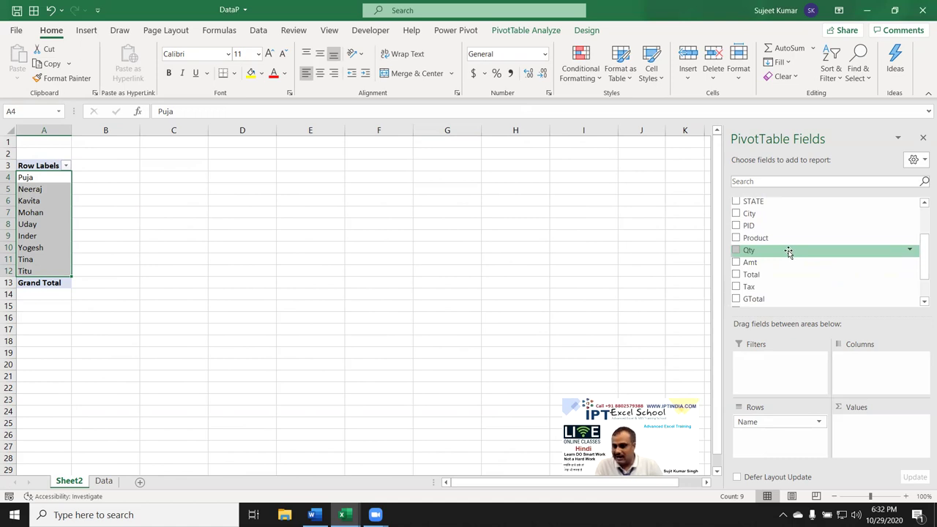
{"action": "left_click_drag", "start_coordinate": [788, 252], "coordinate": [867, 431]}
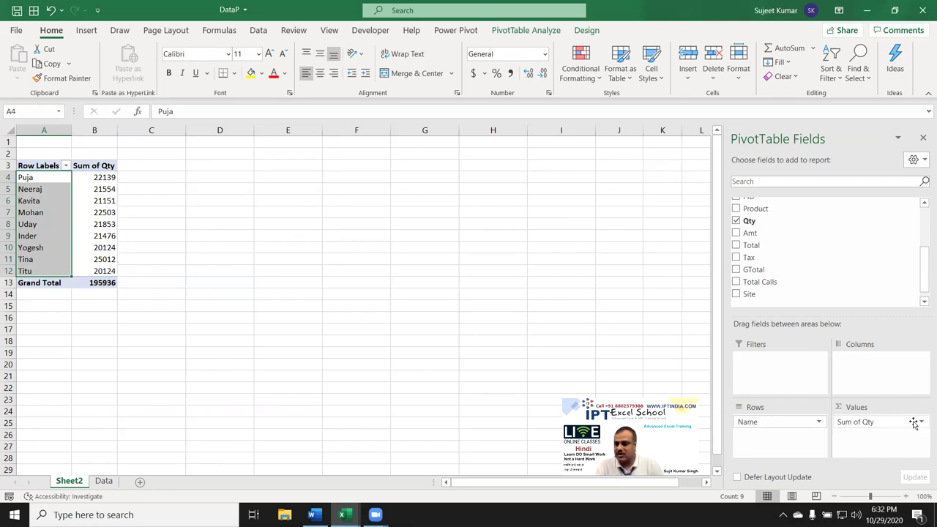
{"action": "left_click", "coordinate": [921, 422]}
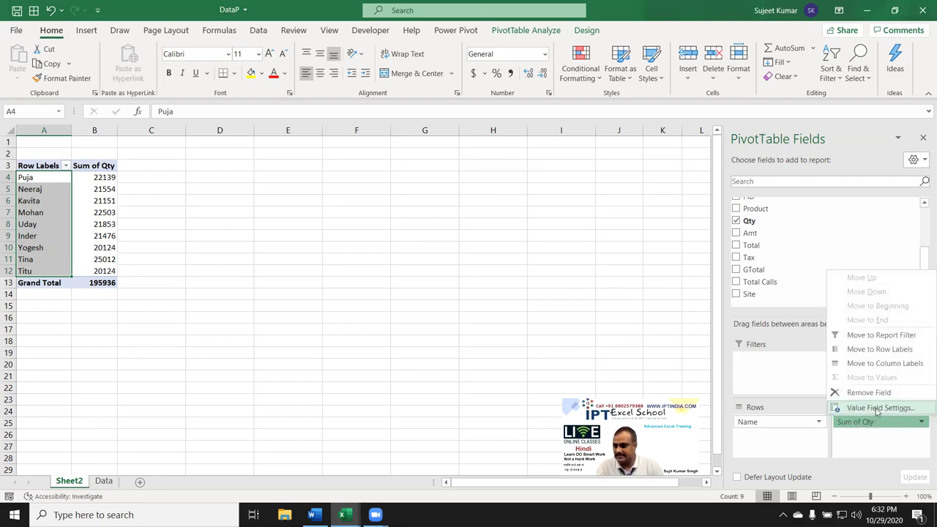
{"action": "left_click", "coordinate": [878, 409]}
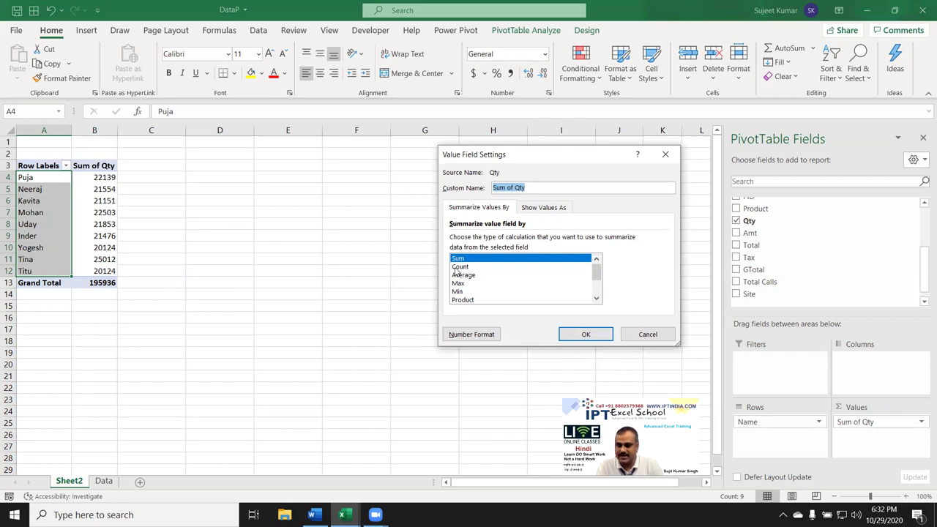
{"action": "left_click", "coordinate": [586, 334]}
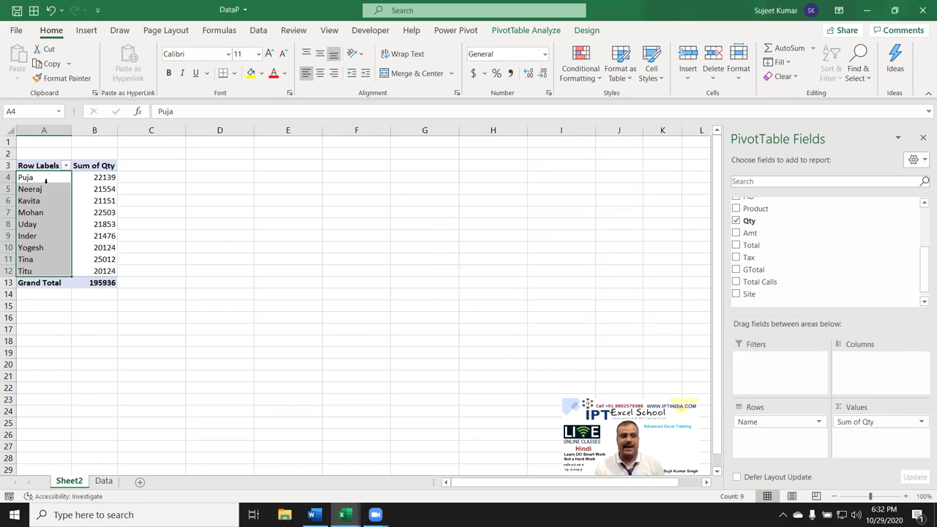
Step: Rename A3 to Name and the Sum of Qty header to Total Order, then review column B totals
{"action": "left_click", "coordinate": [97, 210]}
{"action": "left_click", "coordinate": [53, 168]}
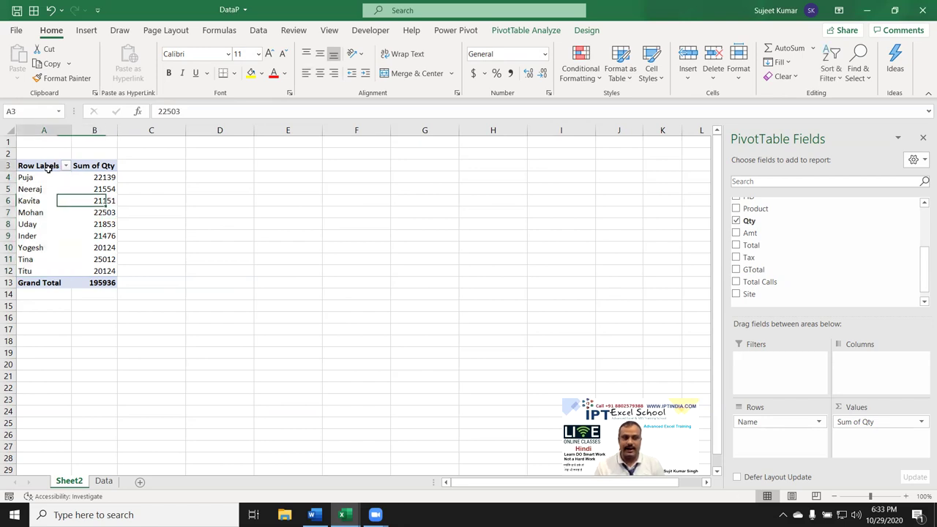
{"action": "type", "text": "Name"}
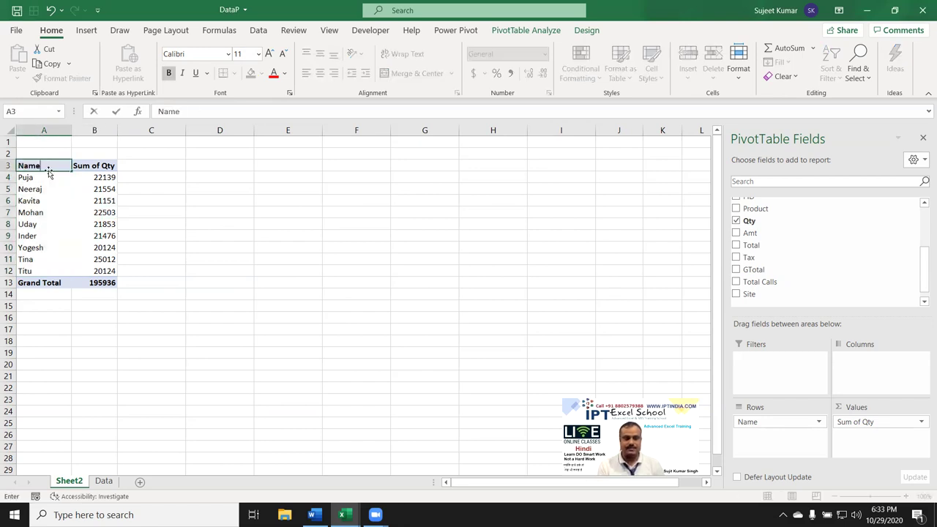
{"action": "key", "text": "Tab"}
{"action": "type", "text": "Total"}
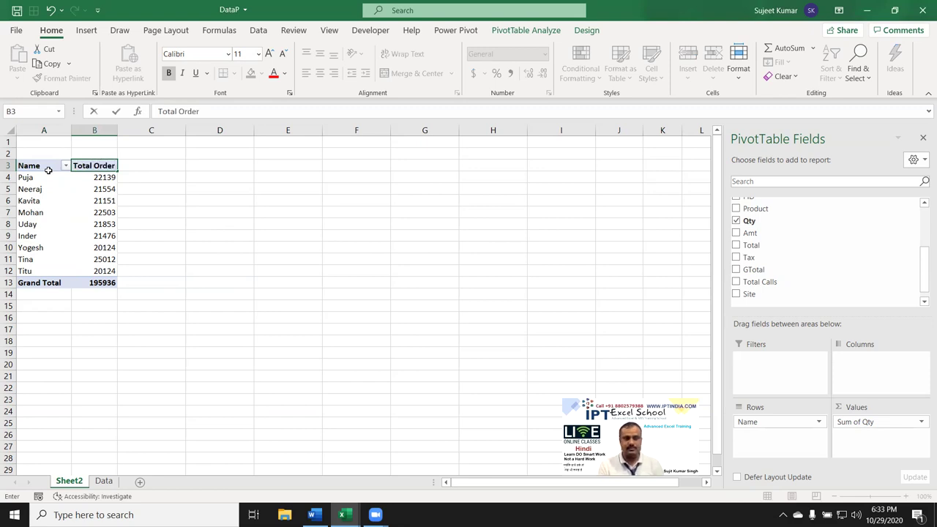
{"action": "left_click", "coordinate": [49, 174]}
{"action": "left_click_drag", "start_coordinate": [102, 179], "coordinate": [104, 273]}
{"action": "left_click", "coordinate": [102, 179]}
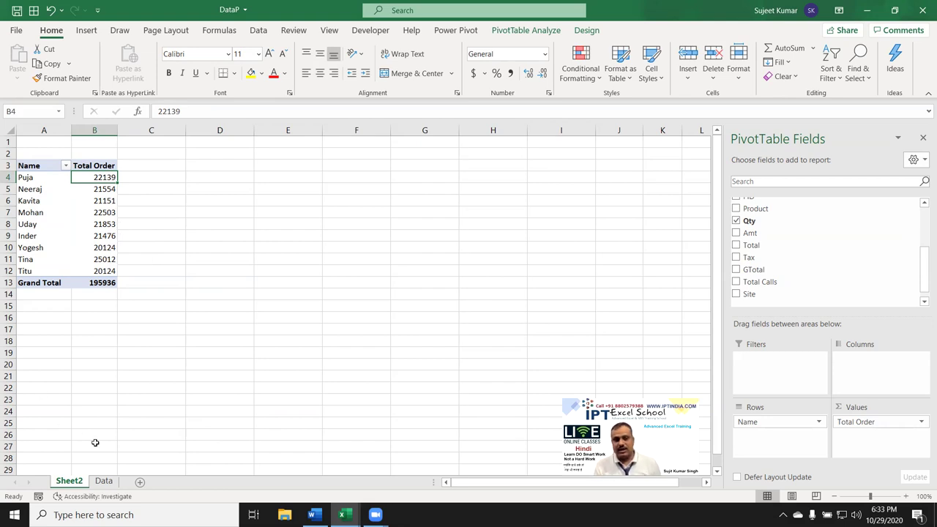
Step: On the Data sheet, replace the Amt header in K1 with MRP
{"action": "left_click", "coordinate": [109, 481]}
{"action": "left_click", "coordinate": [188, 162]}
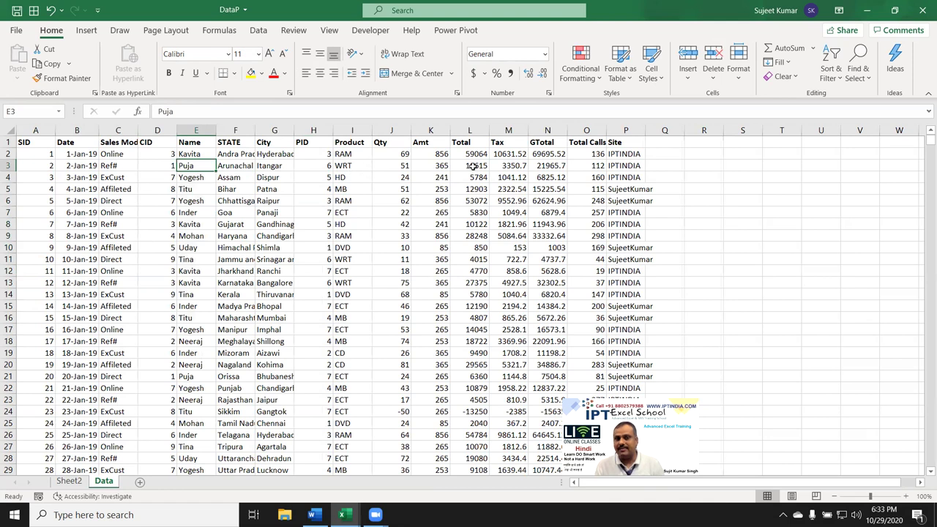
{"action": "left_click", "coordinate": [439, 167]}
{"action": "left_click", "coordinate": [433, 147]}
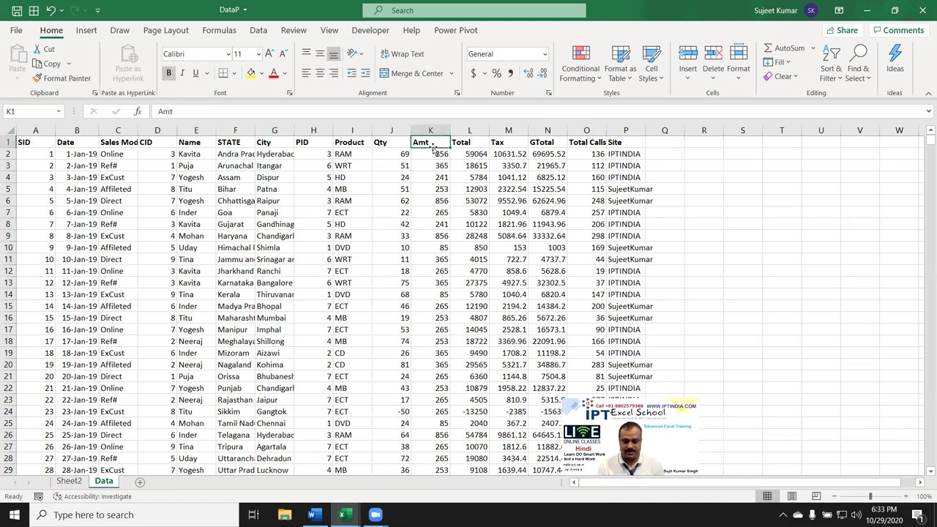
{"action": "type", "text": "MRP"}
{"action": "key", "text": "Return"}
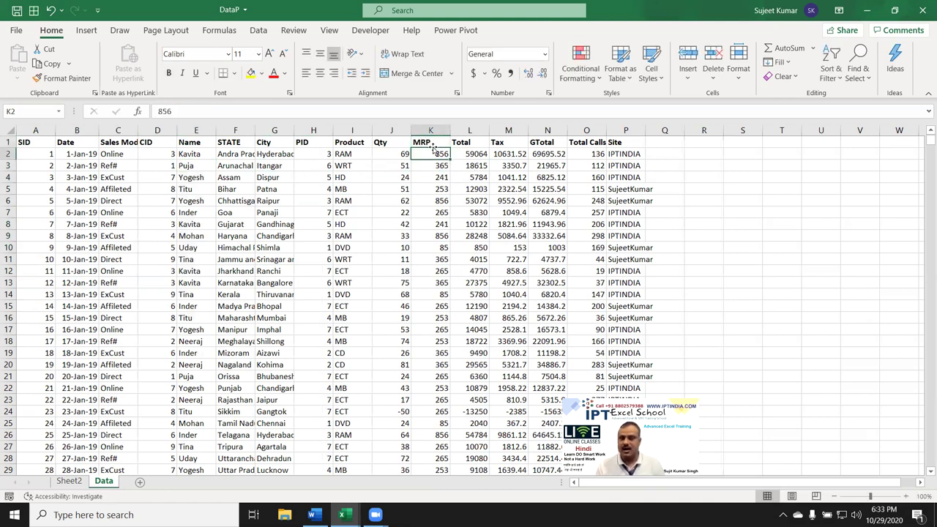
{"action": "left_click", "coordinate": [437, 202]}
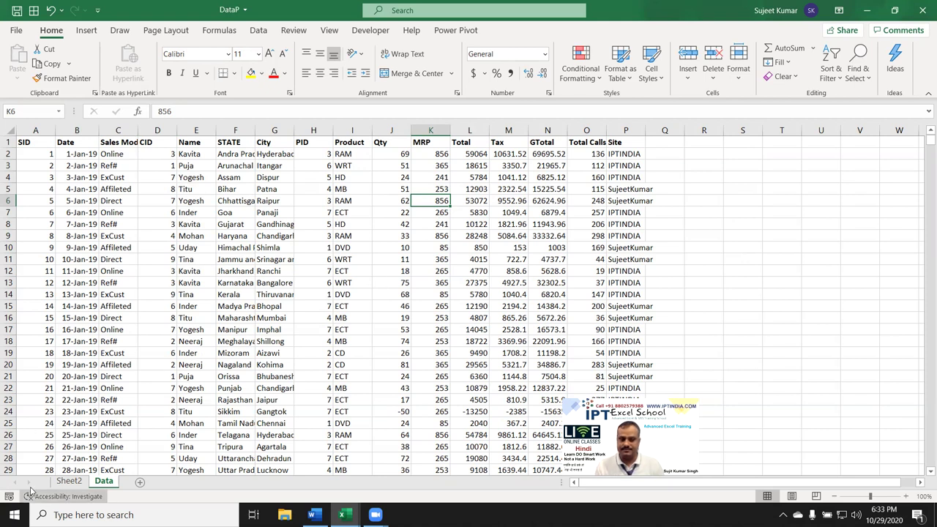
Step: Add Amt below Total Order summarized by Average, and rename its header Avg Rate (Grand Total 338.1561462)
{"action": "left_click", "coordinate": [70, 481]}
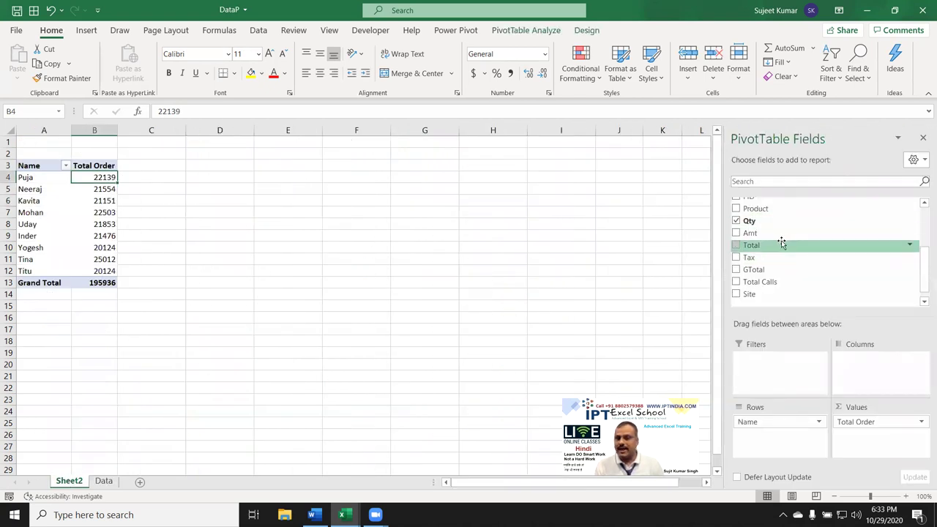
{"action": "mouse_move", "coordinate": [780, 233]}
{"action": "left_mouse_down"}
{"action": "mouse_move", "coordinate": [837, 283]}
{"action": "mouse_move", "coordinate": [893, 458]}
{"action": "left_mouse_up"}
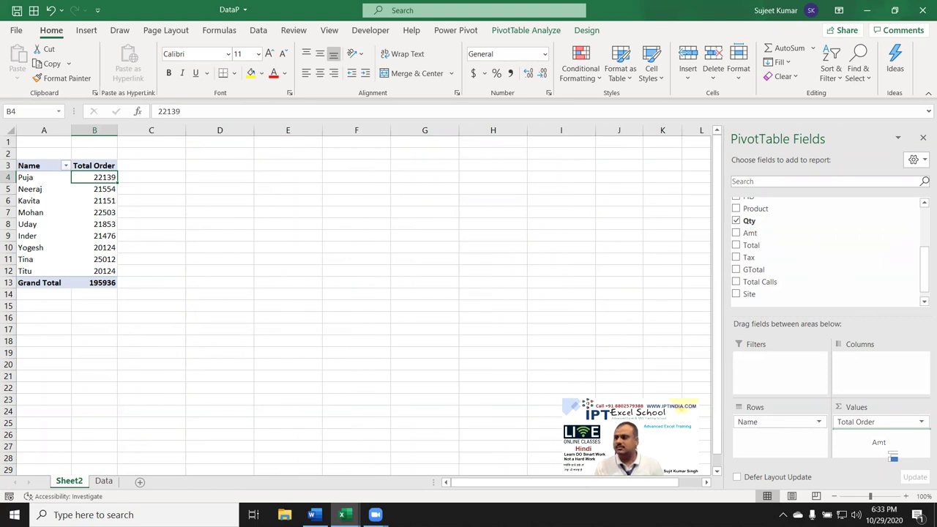
{"action": "left_click_drag", "start_coordinate": [894, 458], "coordinate": [847, 433]}
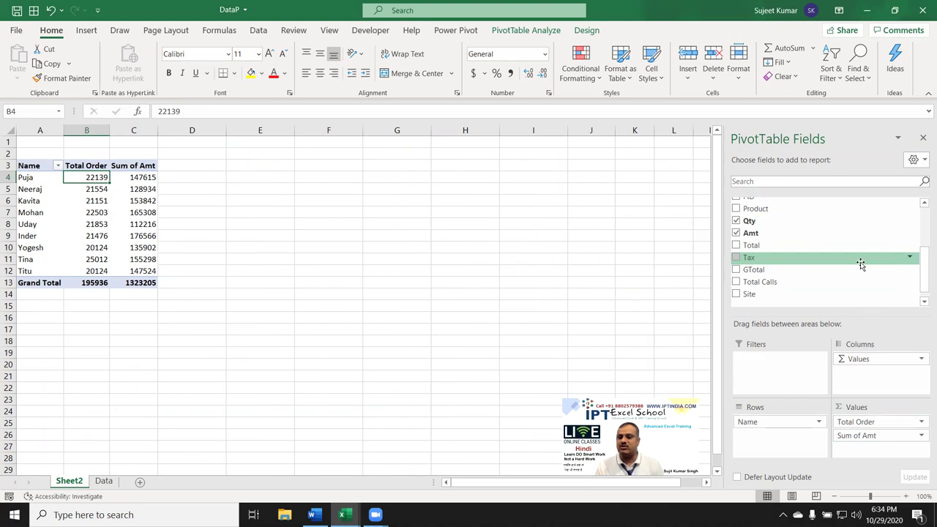
{"action": "left_click", "coordinate": [903, 436]}
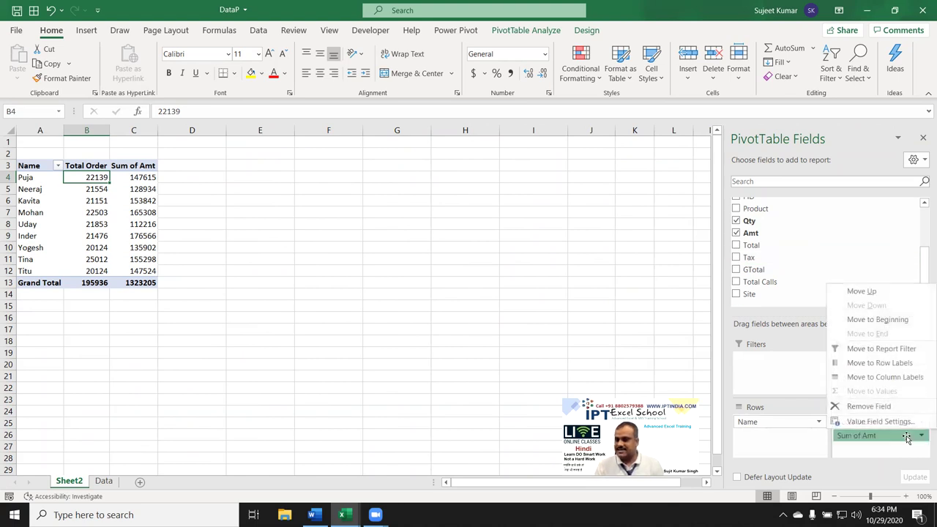
{"action": "left_click", "coordinate": [901, 422]}
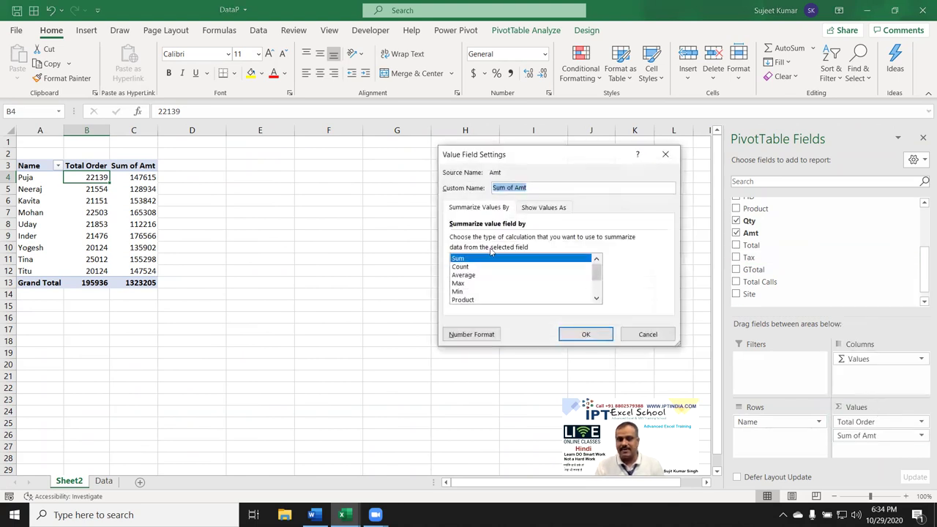
{"action": "left_click", "coordinate": [472, 275]}
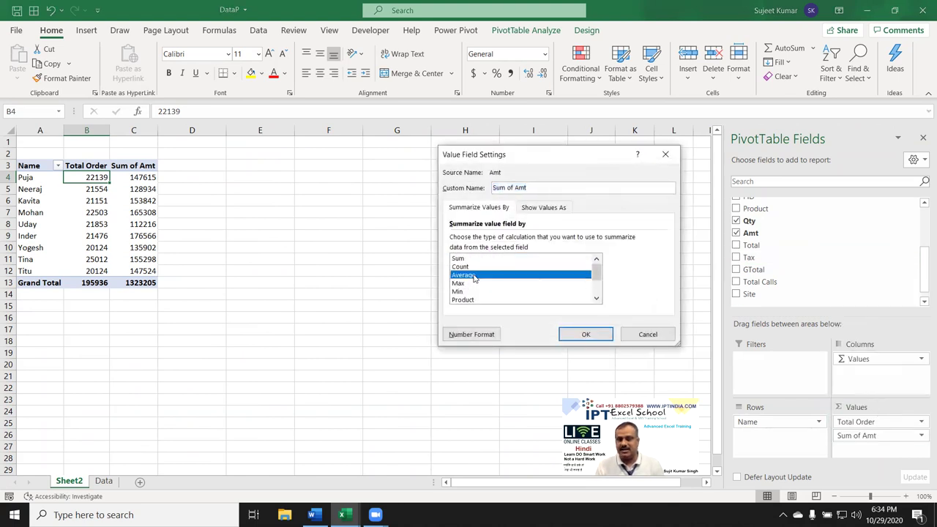
{"action": "left_click", "coordinate": [585, 335]}
{"action": "left_click", "coordinate": [140, 165]}
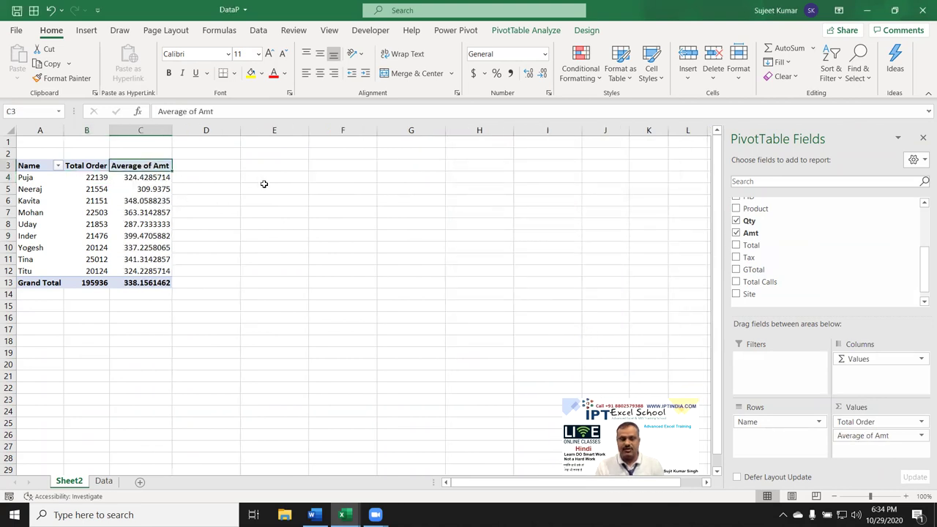
{"action": "type", "text": "Avg Rate"}
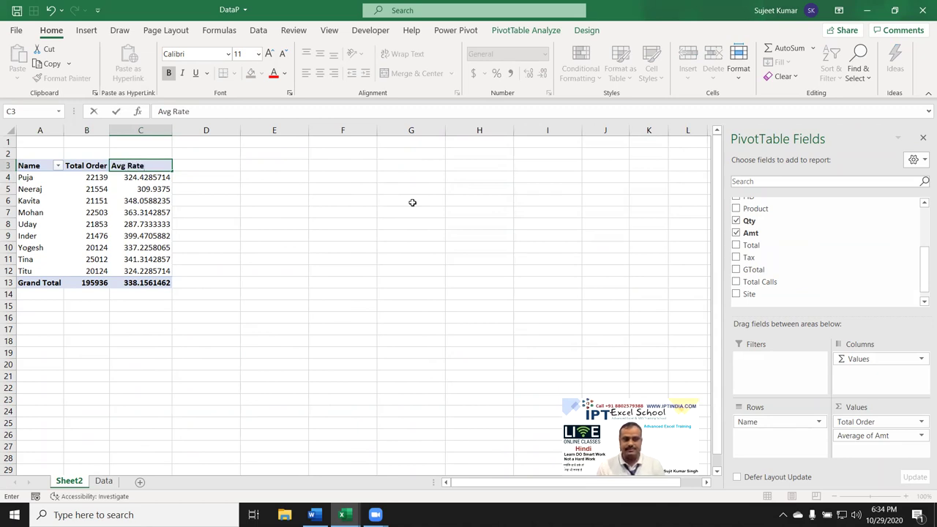
{"action": "key", "text": "Return"}
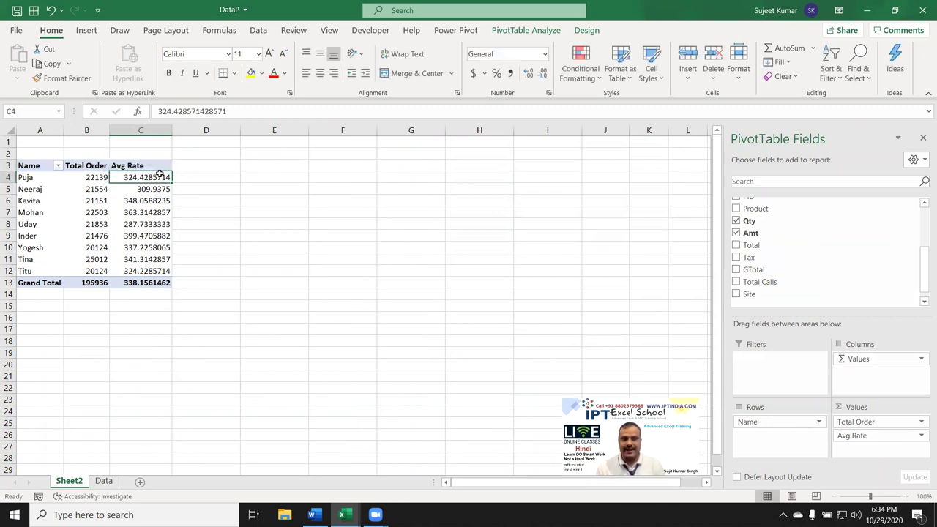
Step: Cut the Avg Rate values in C4:C12 to two decimals, e.g. 324.43, then check Puja's row
{"action": "left_click_drag", "start_coordinate": [144, 177], "coordinate": [146, 271]}
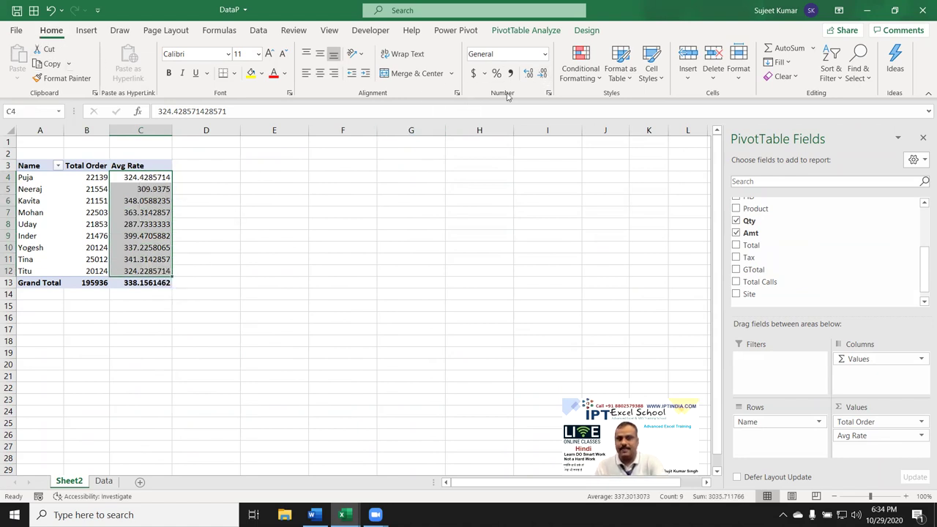
{"action": "left_click", "coordinate": [541, 75]}
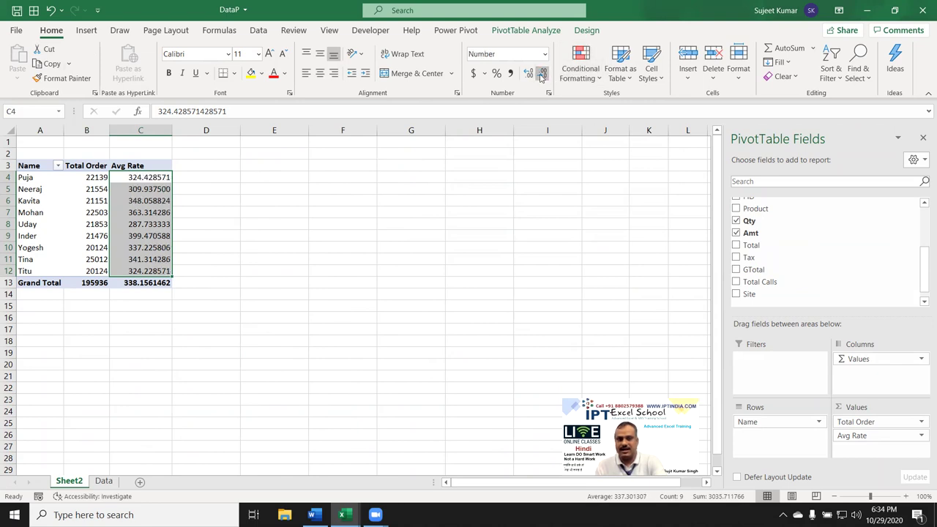
{"action": "left_click", "coordinate": [542, 75]}
{"action": "left_click", "coordinate": [542, 76]}
{"action": "left_click", "coordinate": [542, 76]}
{"action": "left_click", "coordinate": [542, 75]}
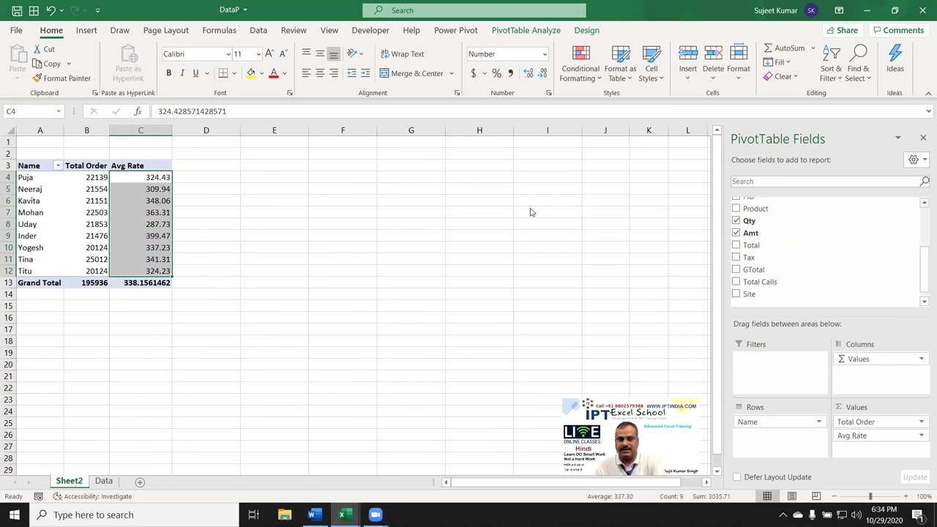
{"action": "left_click", "coordinate": [47, 180]}
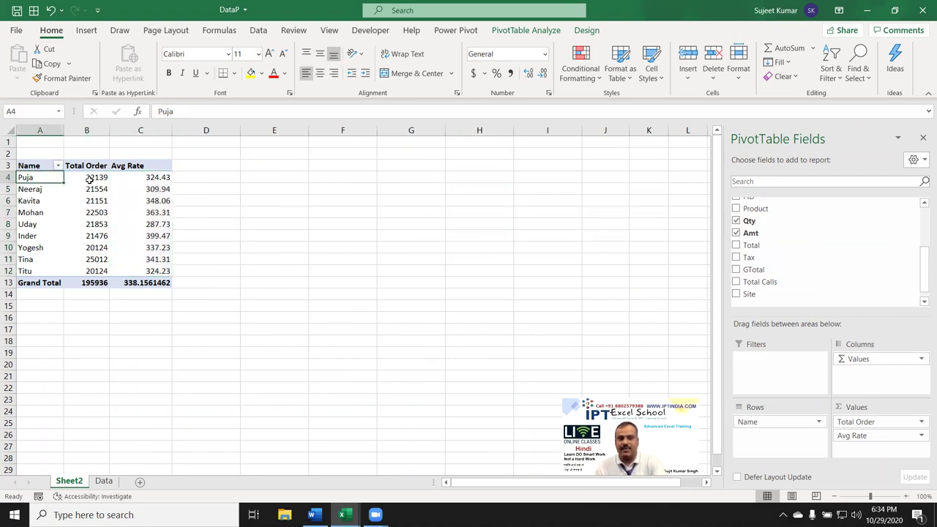
{"action": "left_click", "coordinate": [89, 179]}
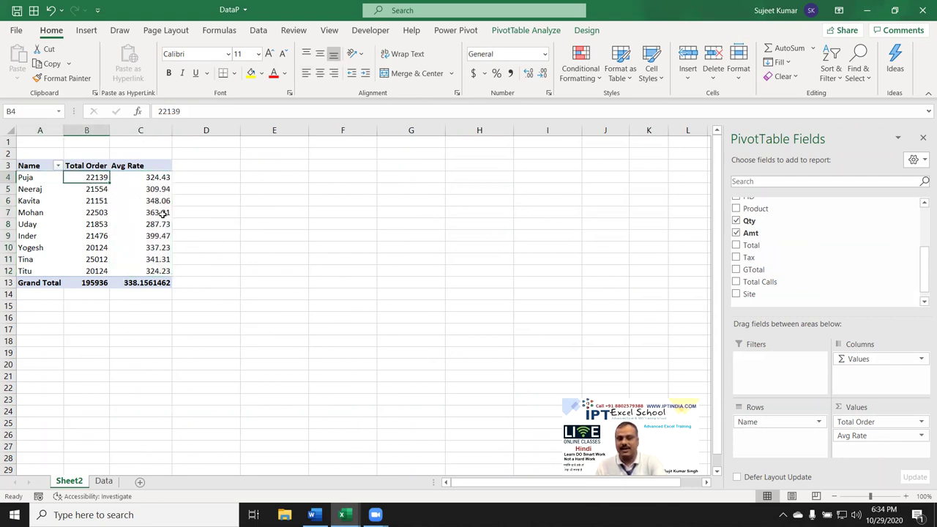
{"action": "left_click", "coordinate": [160, 179]}
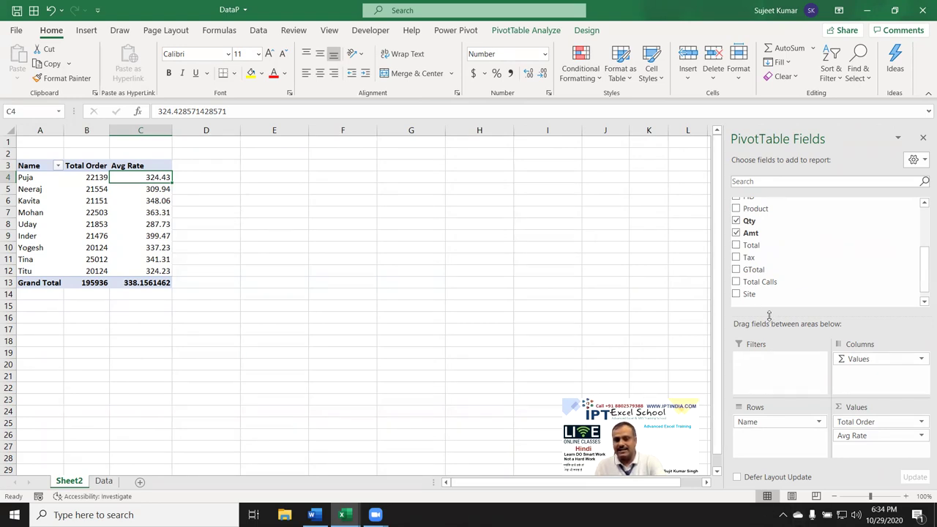
Step: Add Sum of GTotal to the values, rename its header Rev., and check Kavita's figures
{"action": "mouse_move", "coordinate": [753, 269]}
{"action": "left_mouse_down"}
{"action": "mouse_move", "coordinate": [867, 459]}
{"action": "mouse_move", "coordinate": [867, 448]}
{"action": "left_mouse_up"}
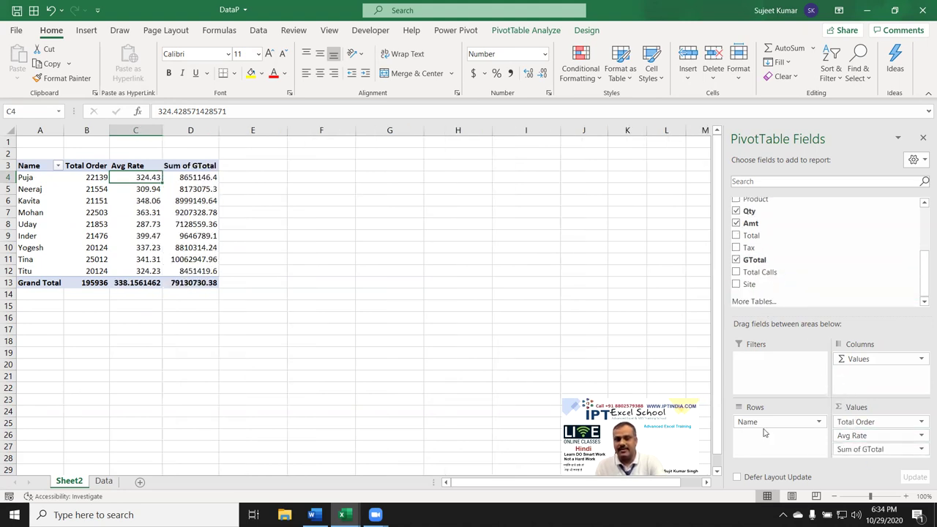
{"action": "left_click_drag", "start_coordinate": [199, 180], "coordinate": [198, 249]}
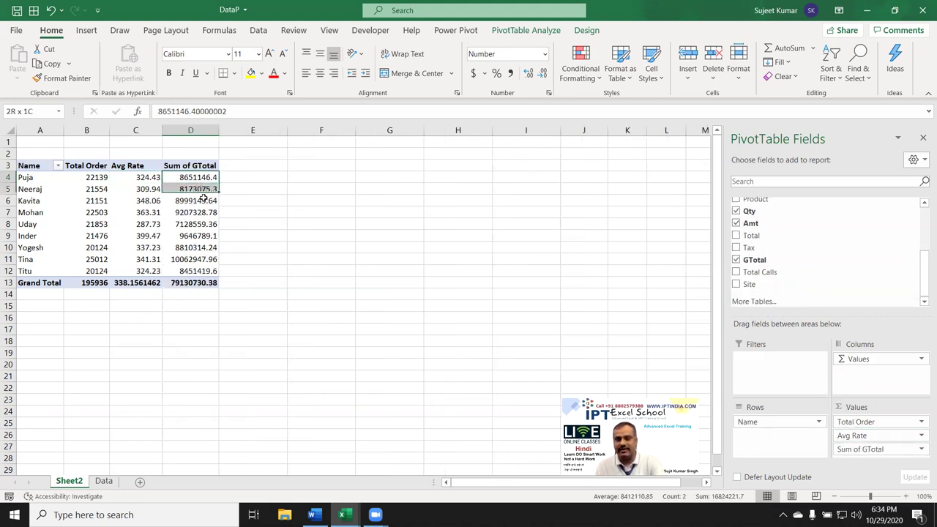
{"action": "left_click", "coordinate": [186, 166]}
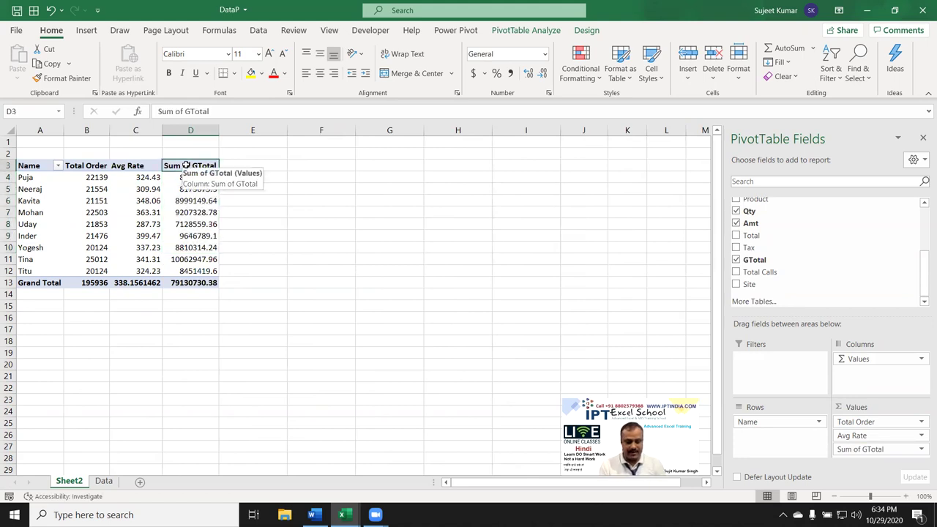
{"action": "type", "text": "Rev."}
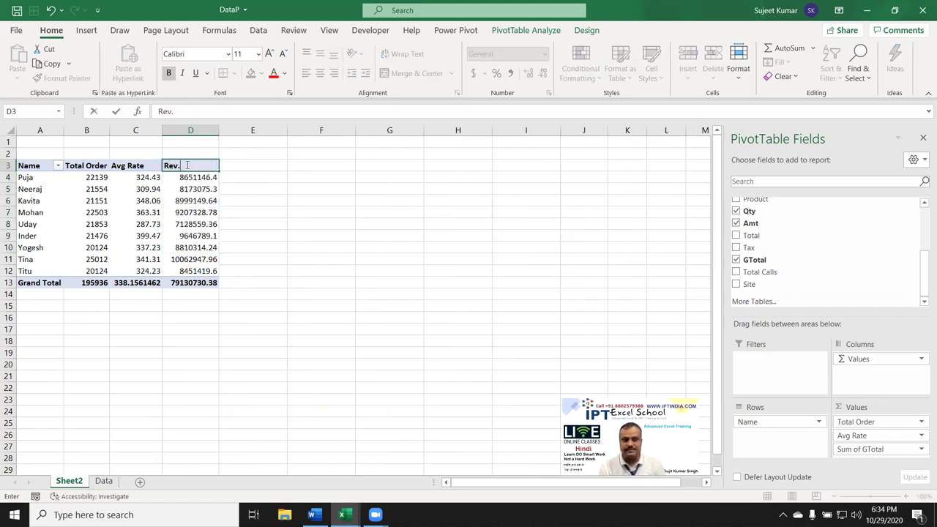
{"action": "key", "text": "Return"}
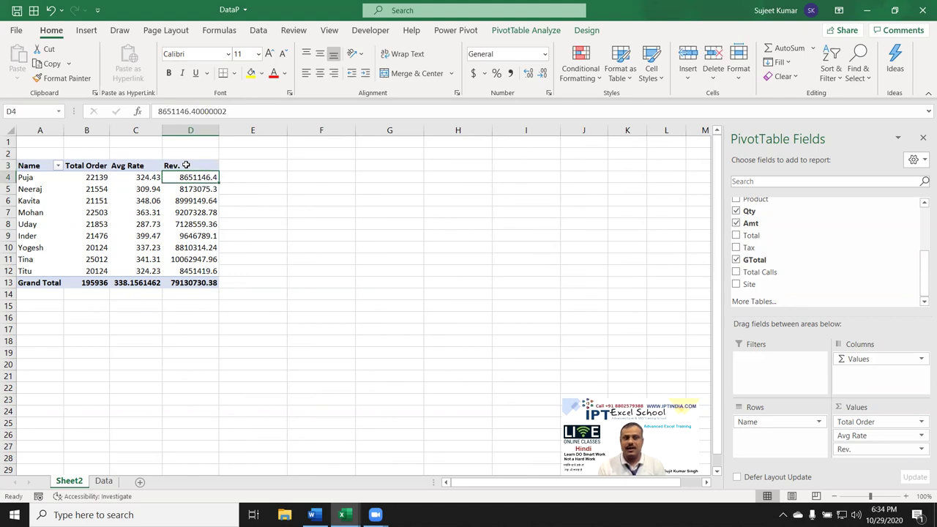
{"action": "left_click", "coordinate": [211, 200]}
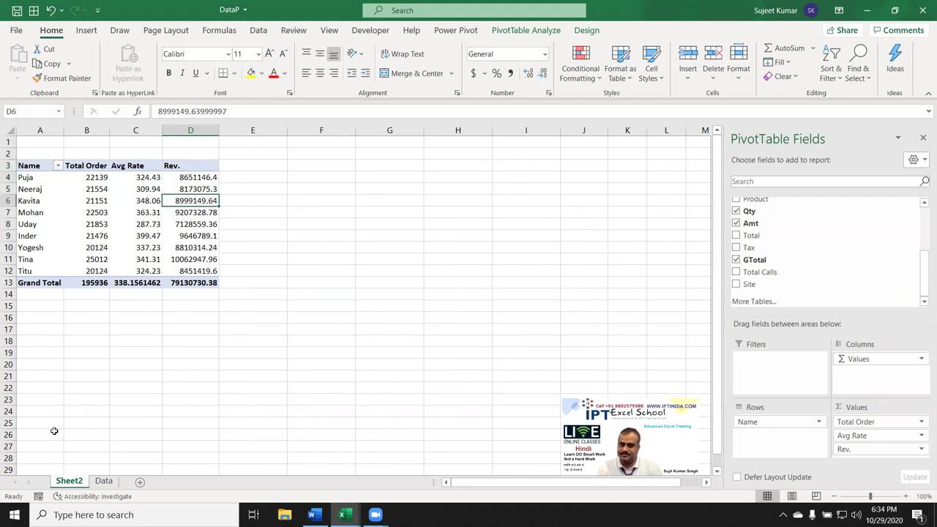
{"action": "left_click", "coordinate": [112, 200]}
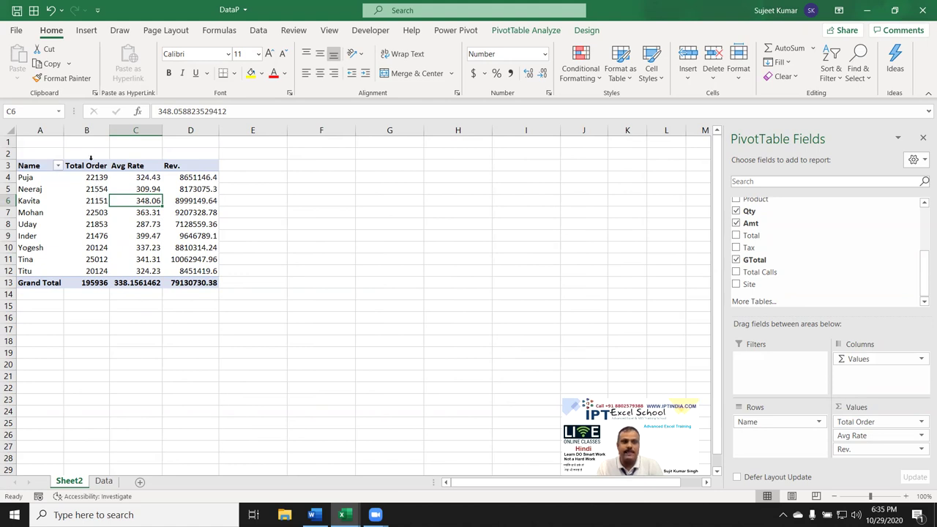
{"action": "left_click_drag", "start_coordinate": [25, 165], "coordinate": [203, 277]}
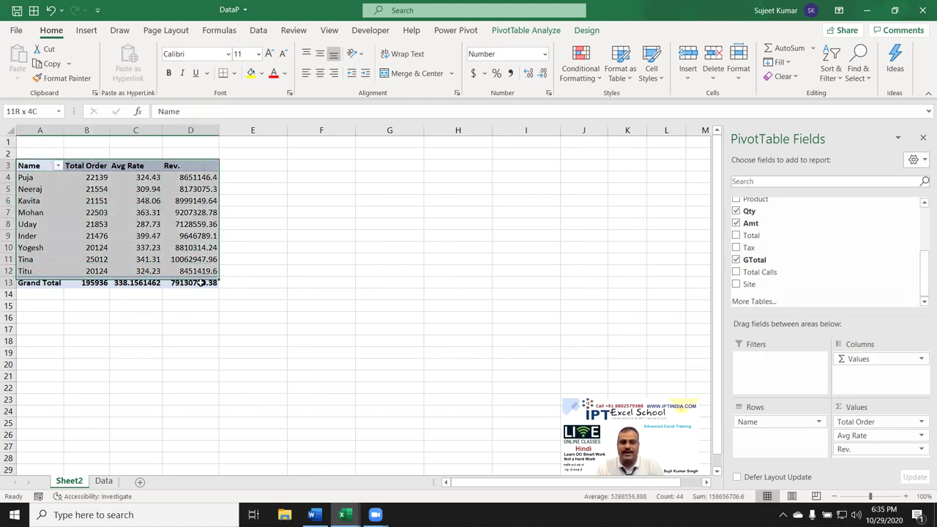
{"action": "left_click", "coordinate": [262, 73]}
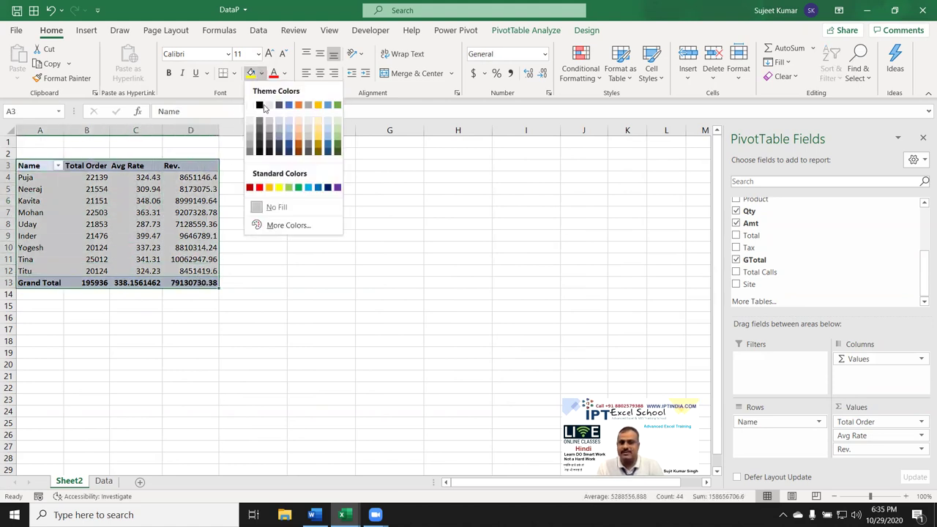
{"action": "left_click", "coordinate": [234, 73]}
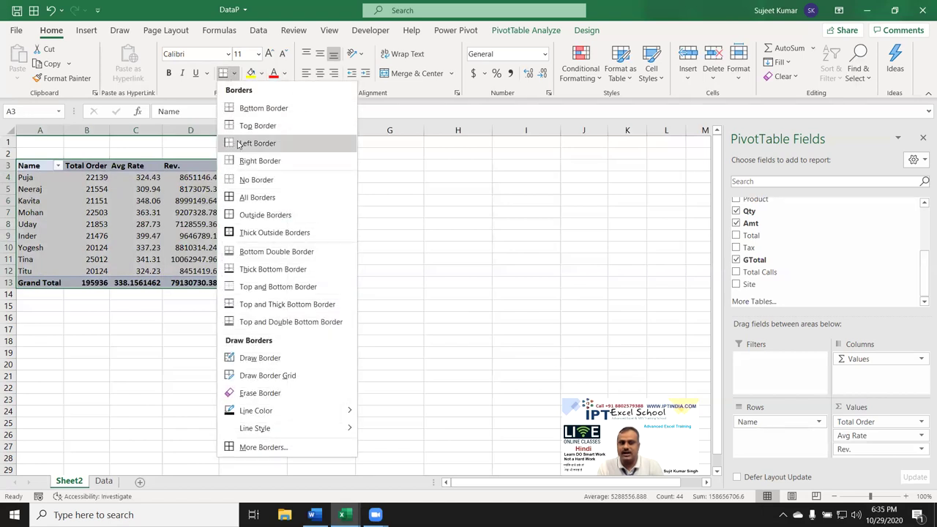
{"action": "left_click", "coordinate": [182, 88]}
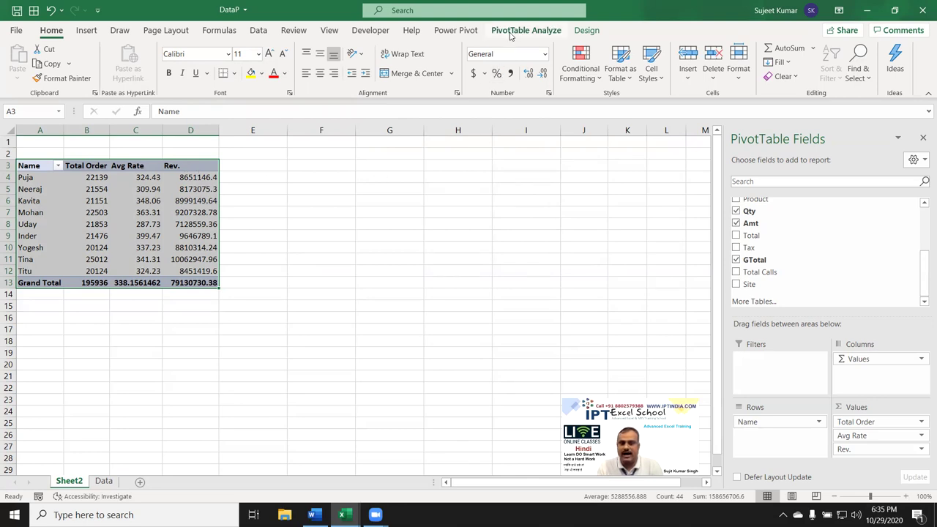
Step: Apply Light Blue, Pivot Style Medium 16 from the PivotTable Styles gallery to PivotTable2
{"action": "left_click", "coordinate": [583, 30]}
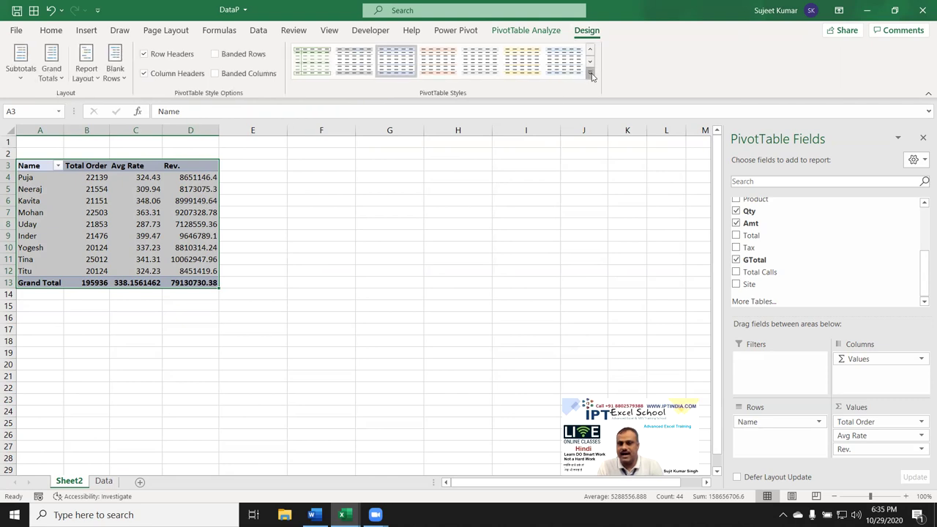
{"action": "left_click", "coordinate": [589, 72]}
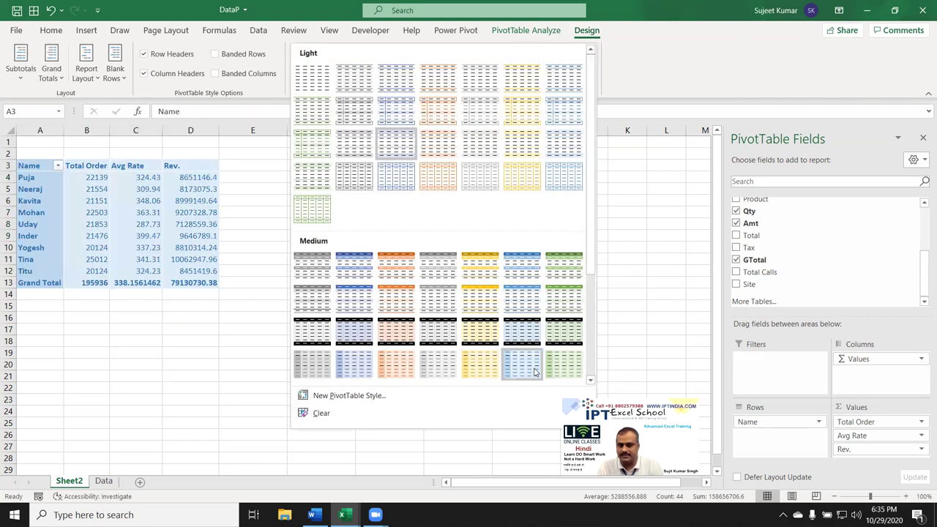
{"action": "left_click", "coordinate": [371, 339]}
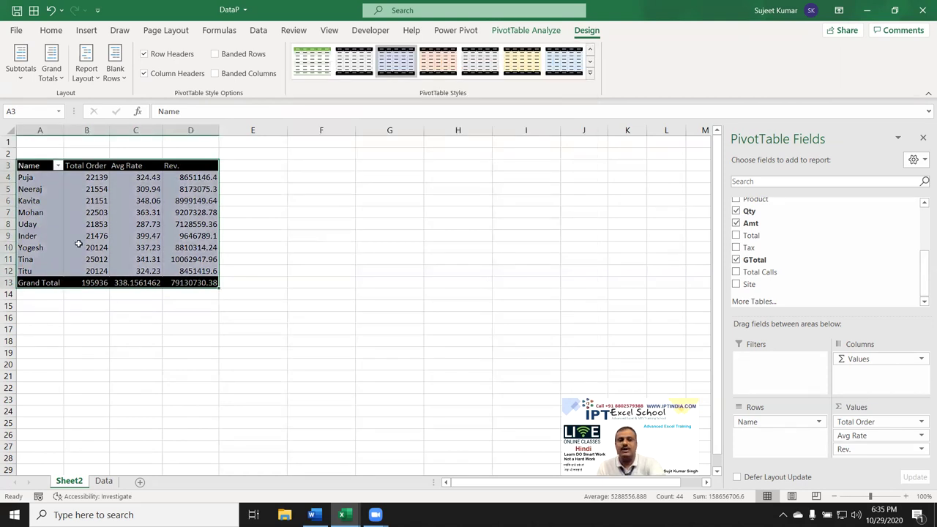
{"action": "left_click", "coordinate": [69, 213]}
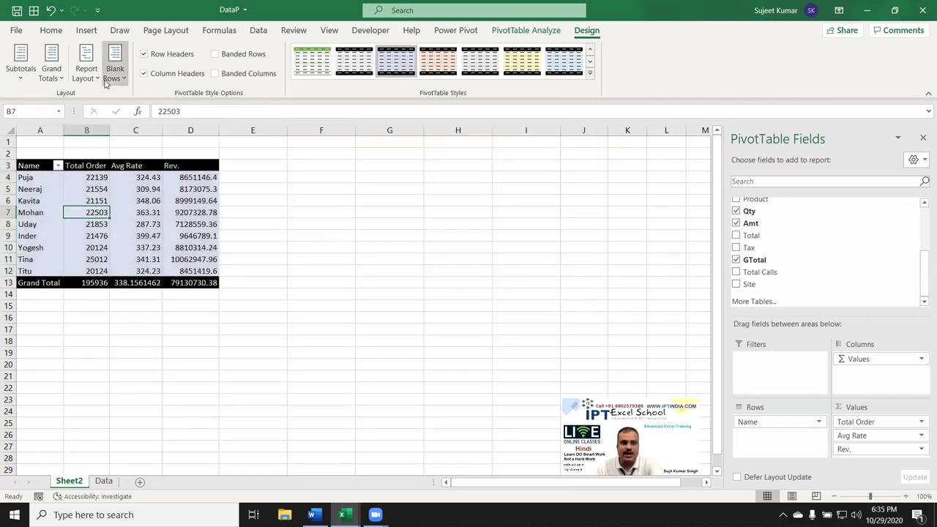
{"action": "left_click", "coordinate": [50, 30]}
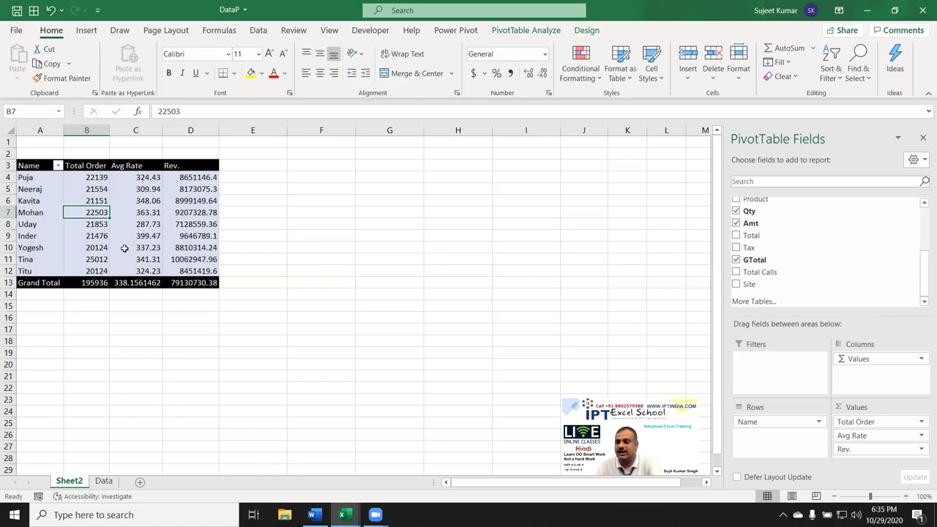
Step: Select blocks of cells in the Sheet2 pivot and the Data records, then return to the pivot
{"action": "mouse_move", "coordinate": [35, 189]}
{"action": "left_mouse_down"}
{"action": "mouse_move", "coordinate": [157, 238]}
{"action": "mouse_move", "coordinate": [427, 399]}
{"action": "left_mouse_up"}
{"action": "left_click", "coordinate": [105, 472]}
{"action": "left_click", "coordinate": [106, 483]}
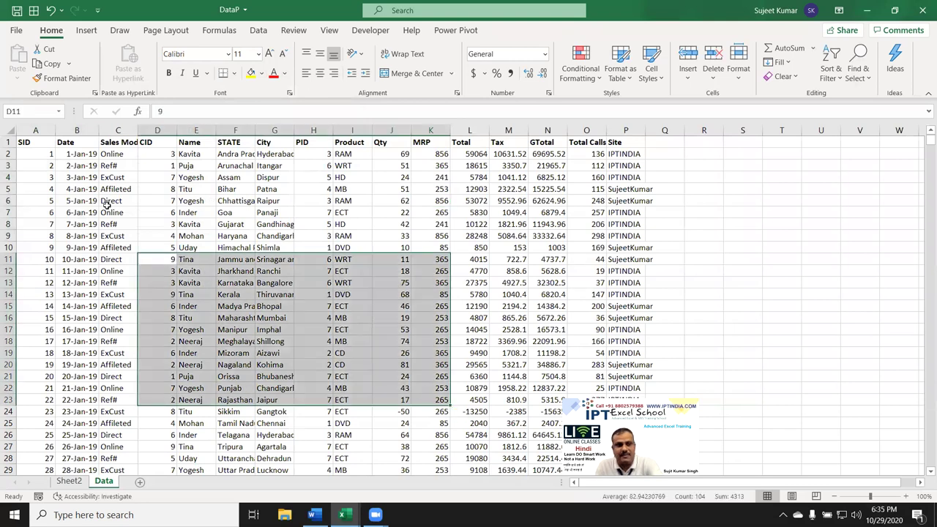
{"action": "left_click_drag", "start_coordinate": [106, 202], "coordinate": [571, 354]}
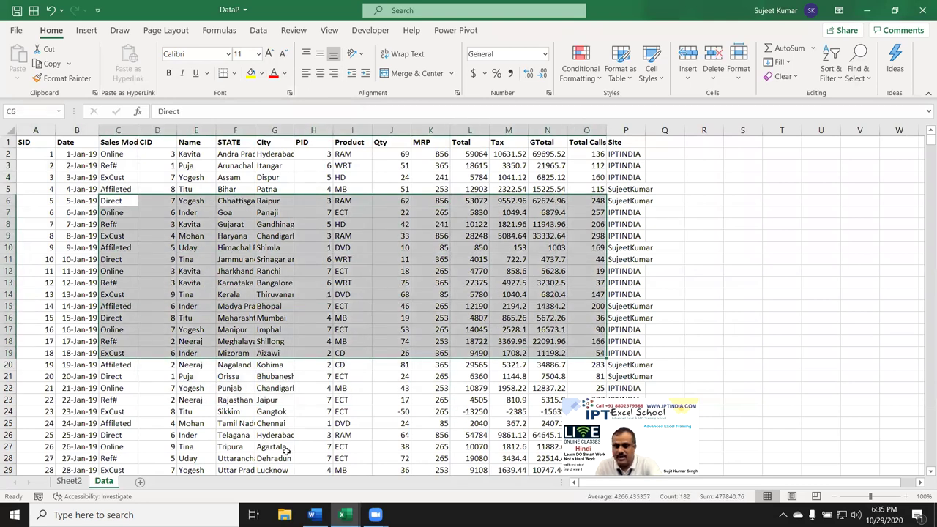
{"action": "left_click", "coordinate": [69, 481]}
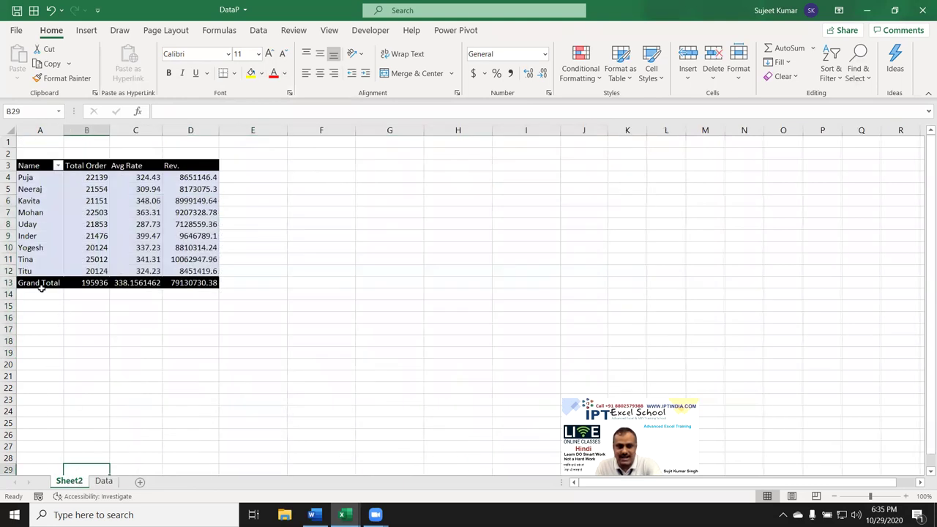
{"action": "left_click", "coordinate": [22, 376]}
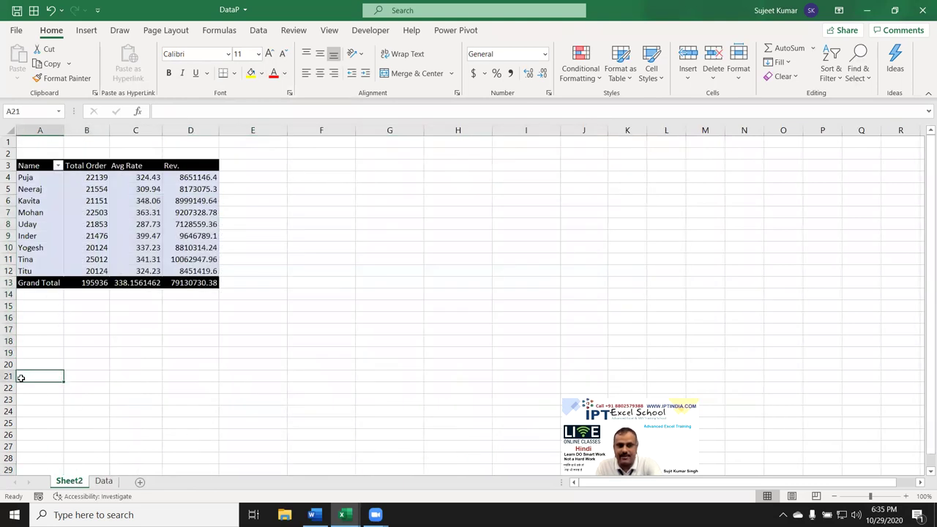
{"action": "left_click", "coordinate": [21, 366]}
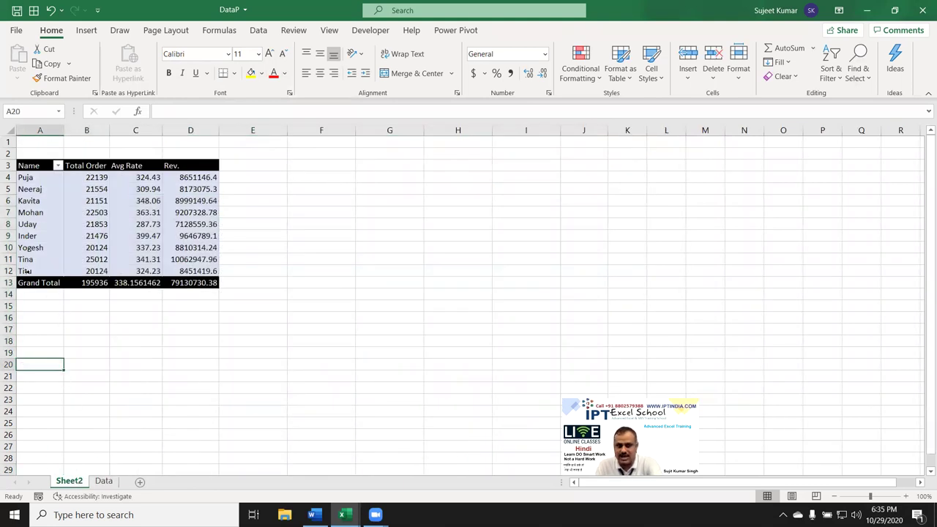
{"action": "left_click", "coordinate": [34, 224]}
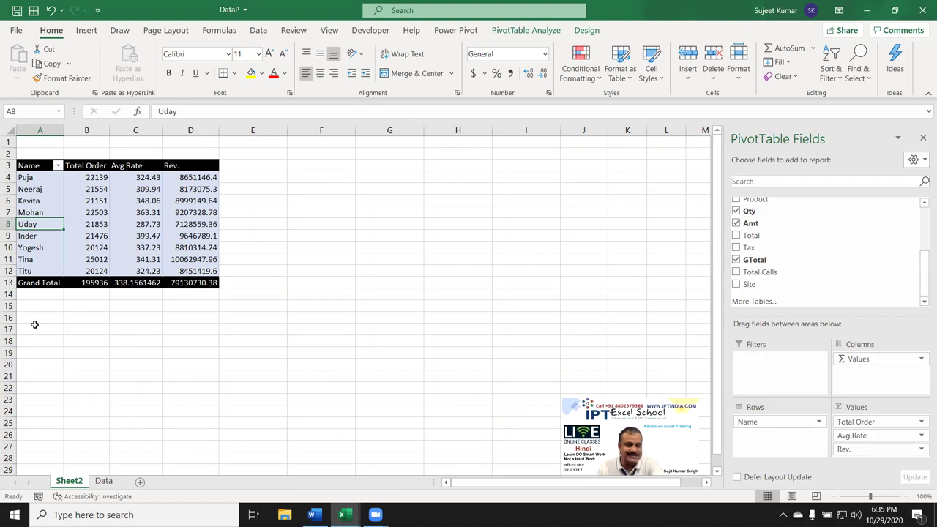
Step: Inspect Inder's and Uday's full Avg Rate values and Tina's revenue in the pivot
{"action": "left_click", "coordinate": [146, 238]}
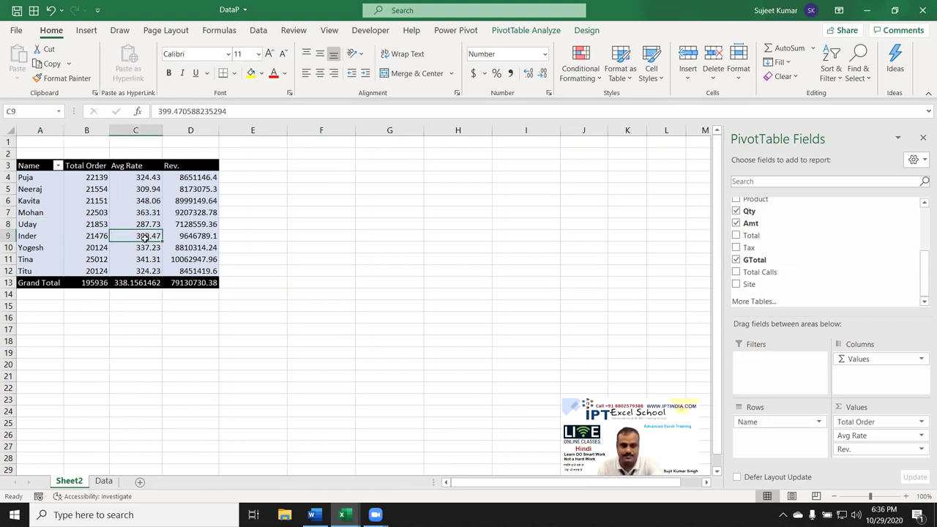
{"action": "left_click", "coordinate": [192, 256]}
{"action": "left_click", "coordinate": [201, 281]}
{"action": "left_click", "coordinate": [192, 260]}
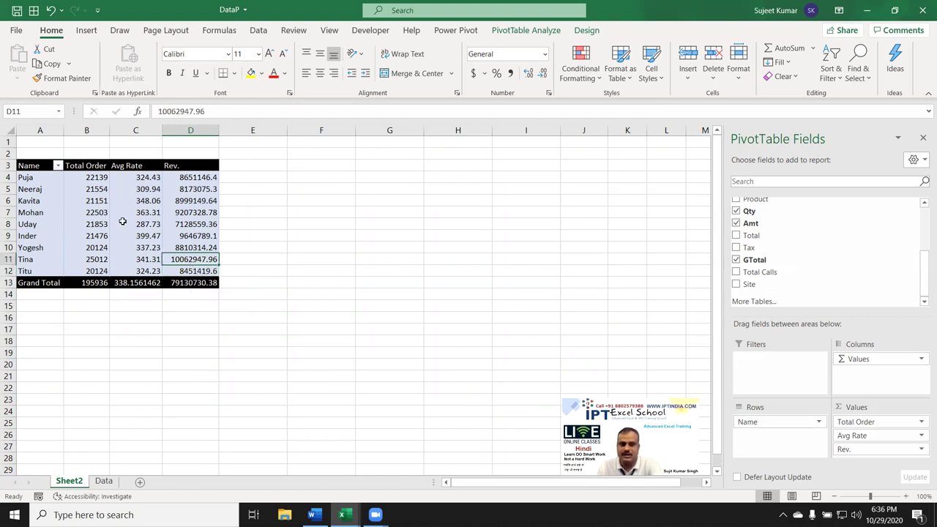
{"action": "left_click", "coordinate": [122, 222]}
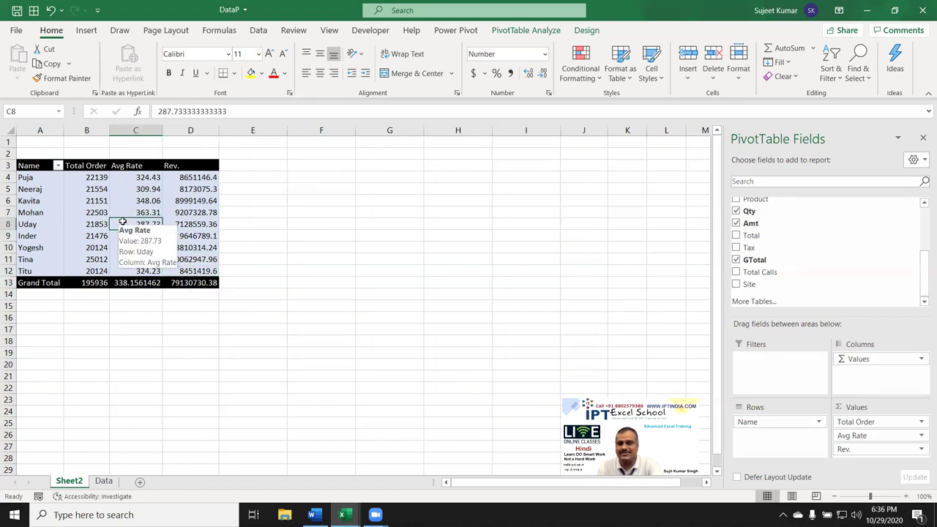
Step: On the Data sheet, jump from 1-Jan-19 to the last row 3914, back up, then select A1
{"action": "left_click", "coordinate": [103, 481]}
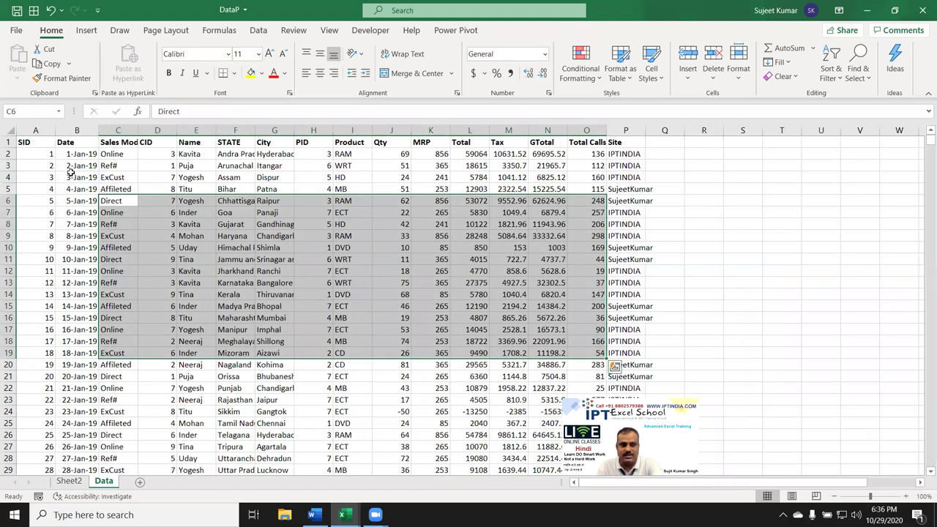
{"action": "left_click", "coordinate": [147, 166]}
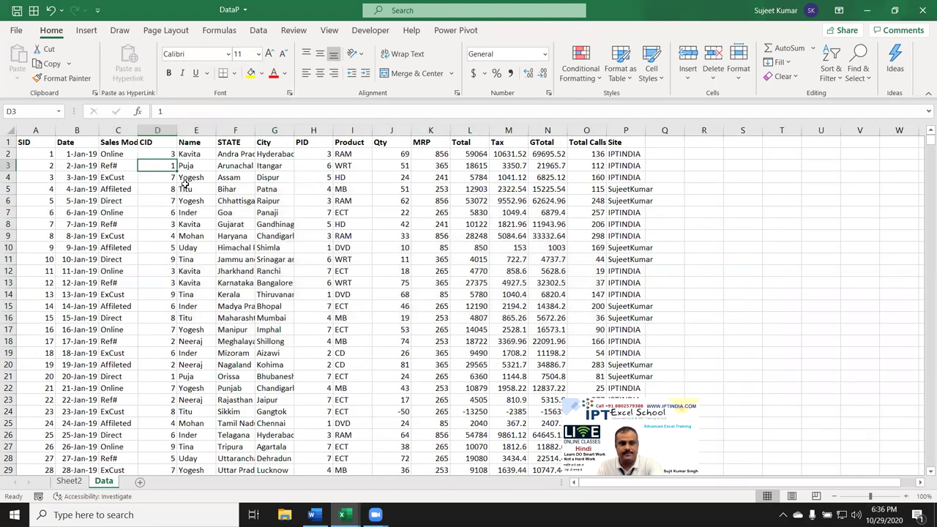
{"action": "left_click", "coordinate": [72, 152]}
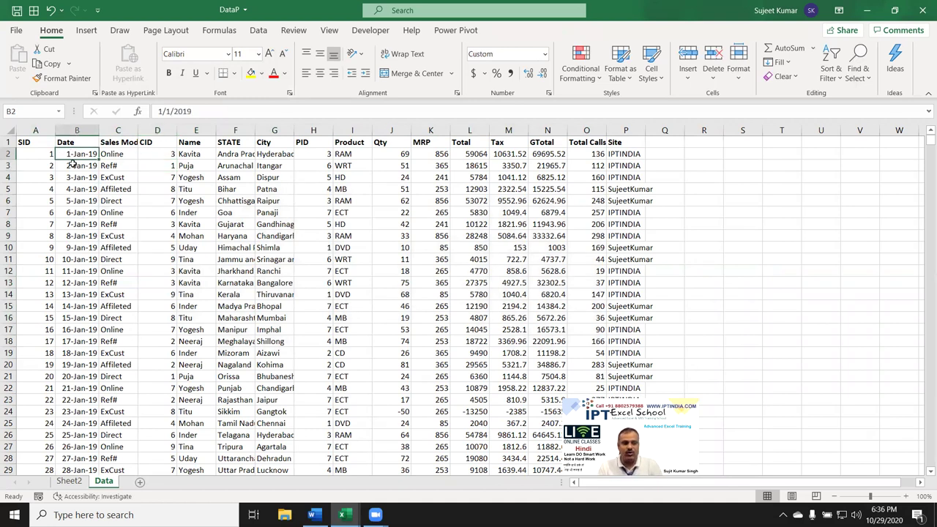
{"action": "key", "text": "ctrl+Down"}
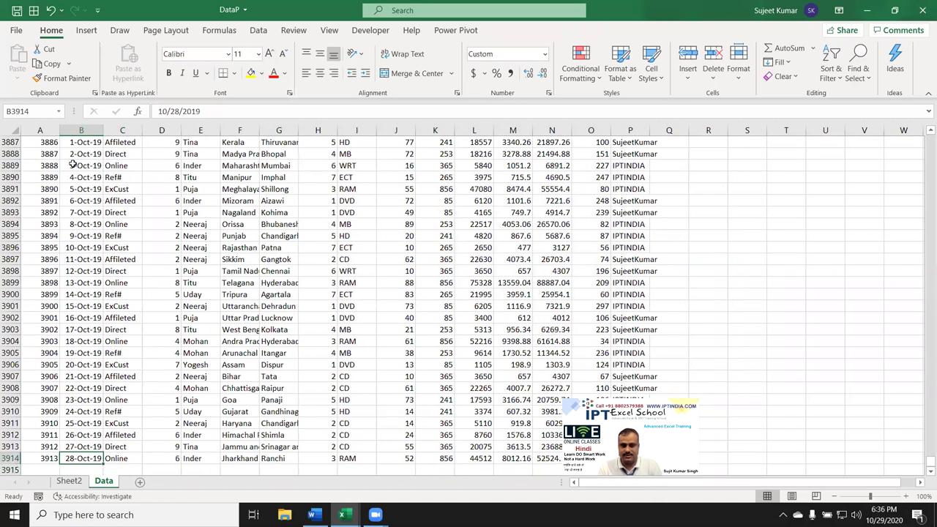
{"action": "key", "text": "ctrl+Up"}
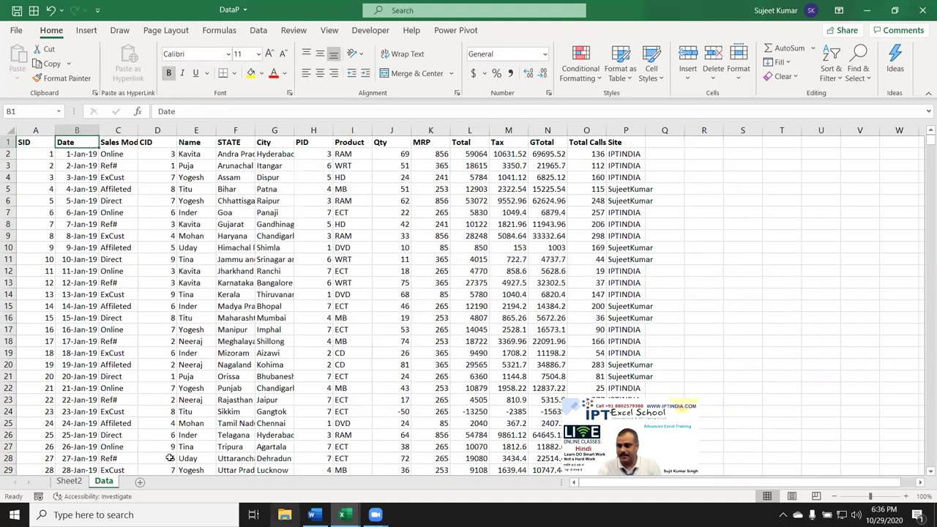
{"action": "left_click", "coordinate": [41, 139]}
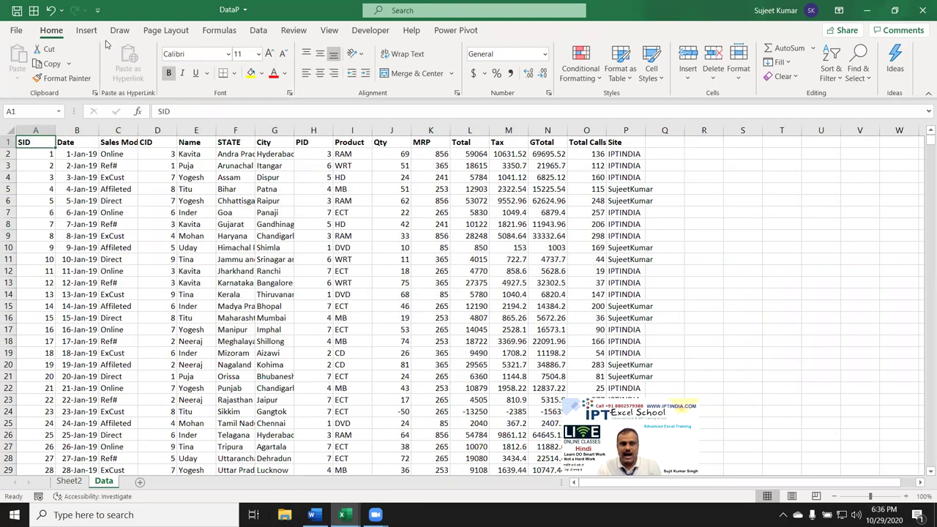
Step: Insert a PivotTable on new Sheet3 with Date grouped by month in Rows and Sum of Qty in Values
{"action": "left_click", "coordinate": [86, 30]}
{"action": "left_click", "coordinate": [22, 58]}
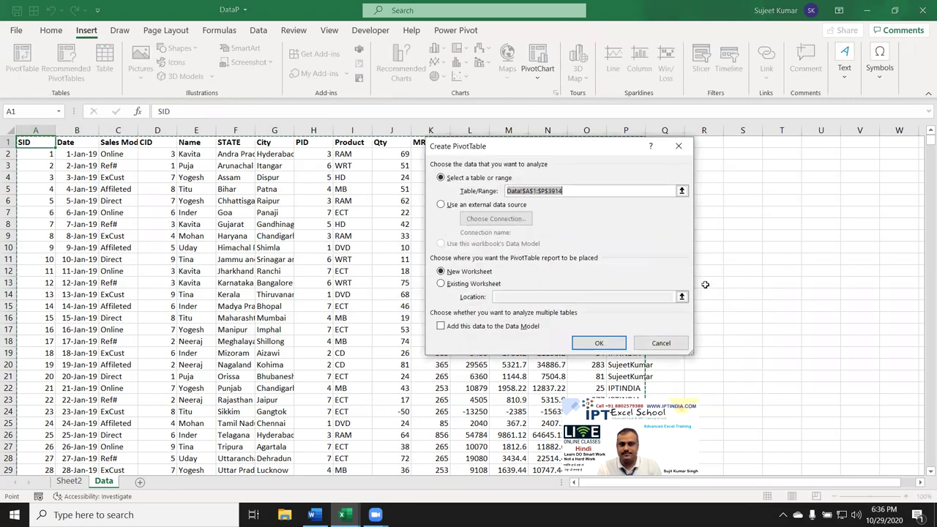
{"action": "left_click", "coordinate": [599, 343]}
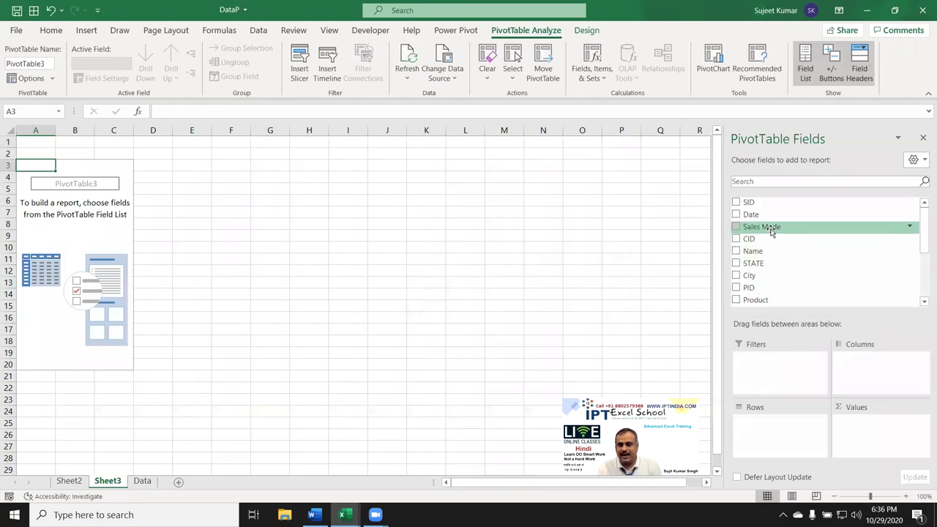
{"action": "left_click_drag", "start_coordinate": [754, 214], "coordinate": [779, 443]}
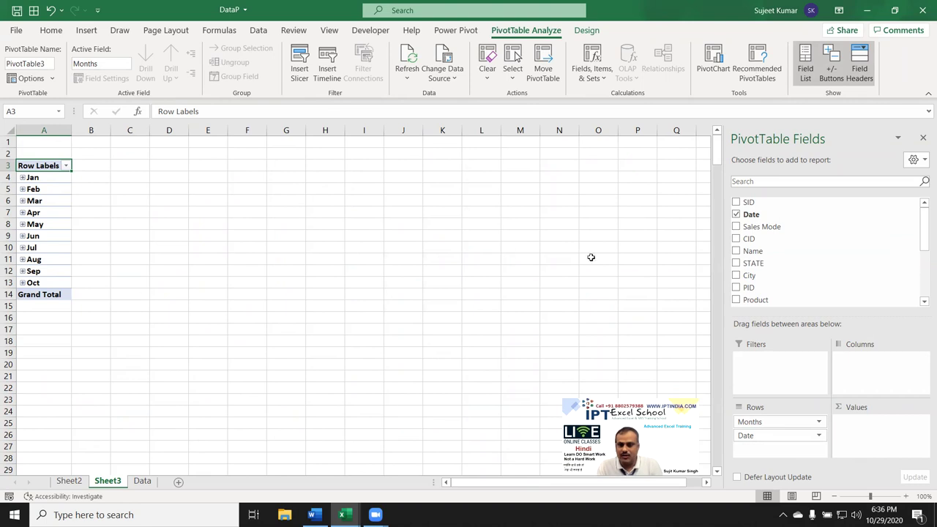
{"action": "scroll", "coordinate": [754, 276], "scroll_direction": "down", "scroll_amount": 2}
{"action": "left_click_drag", "start_coordinate": [749, 254], "coordinate": [861, 429]}
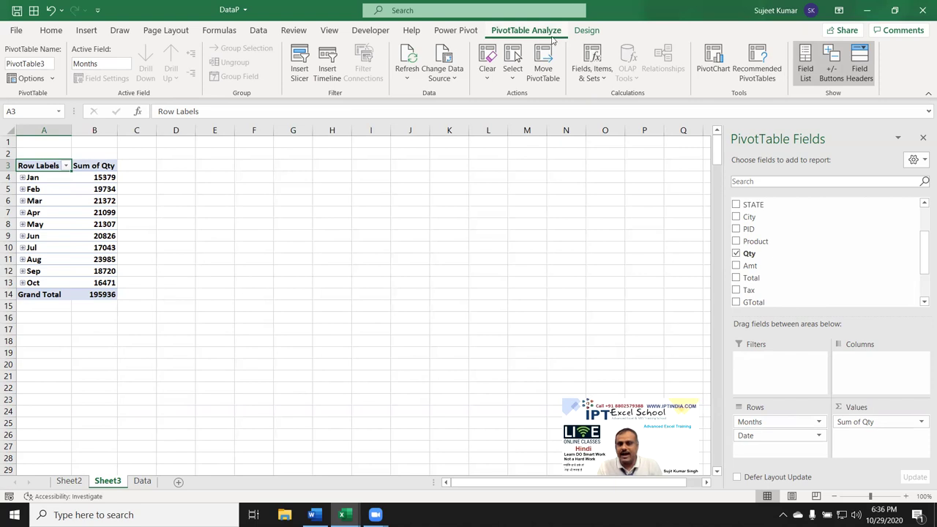
Step: Insert a line PivotChart of monthly Sum of Qty and move it beside the pivot table
{"action": "left_click", "coordinate": [714, 72]}
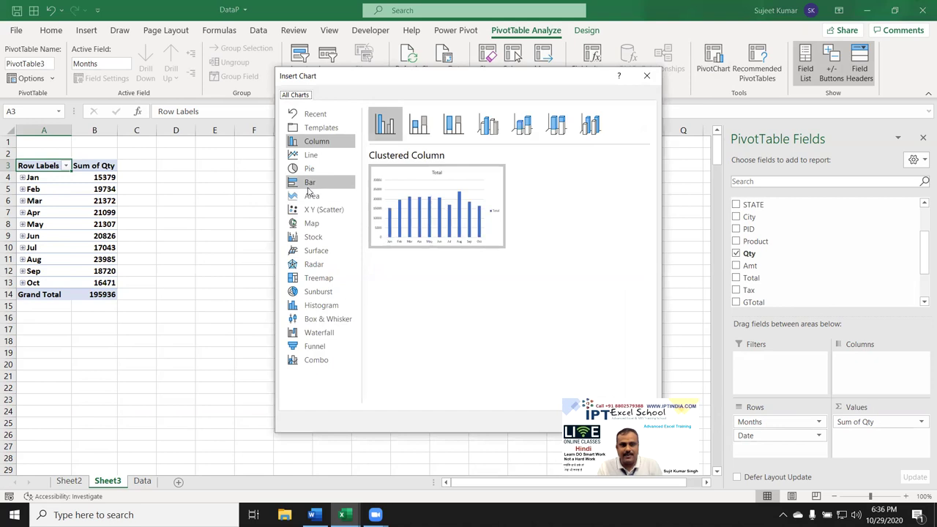
{"action": "left_click", "coordinate": [310, 155]}
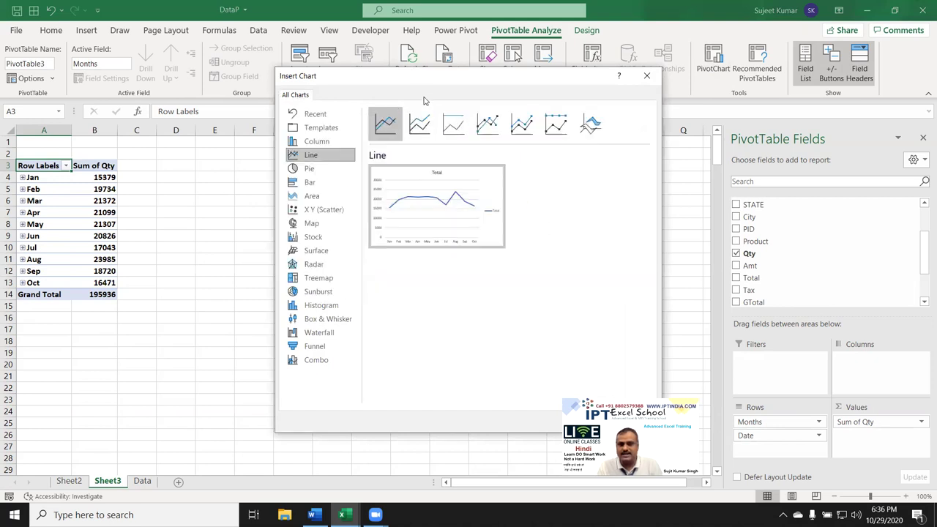
{"action": "left_click_drag", "start_coordinate": [406, 80], "coordinate": [216, 48]}
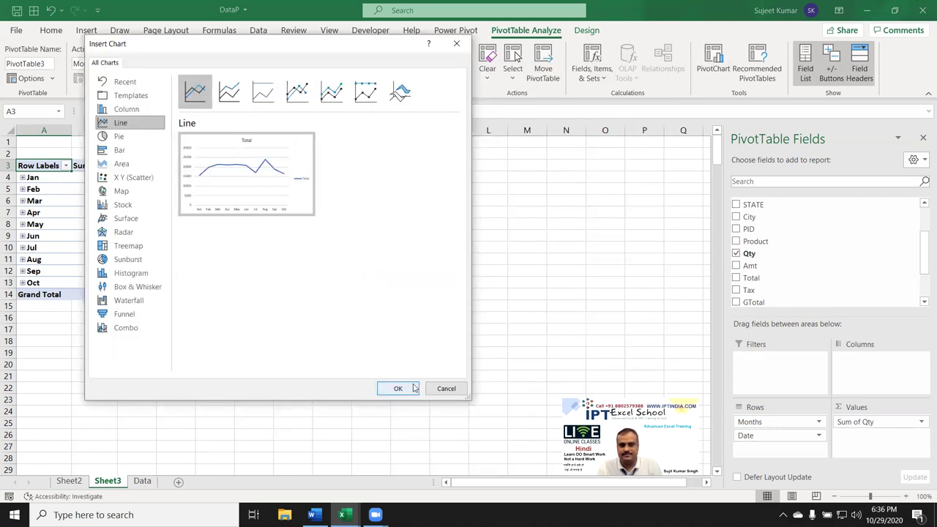
{"action": "left_click", "coordinate": [397, 388]}
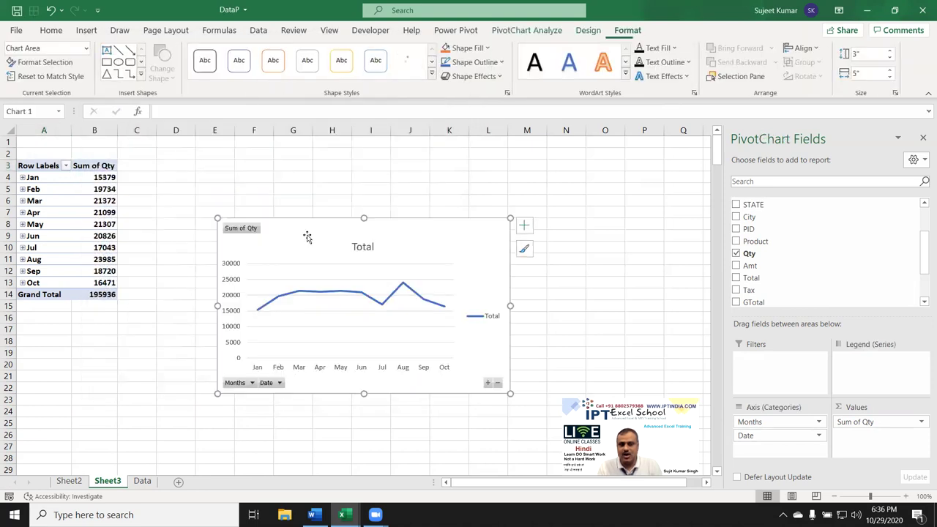
{"action": "left_click_drag", "start_coordinate": [251, 158], "coordinate": [232, 149]}
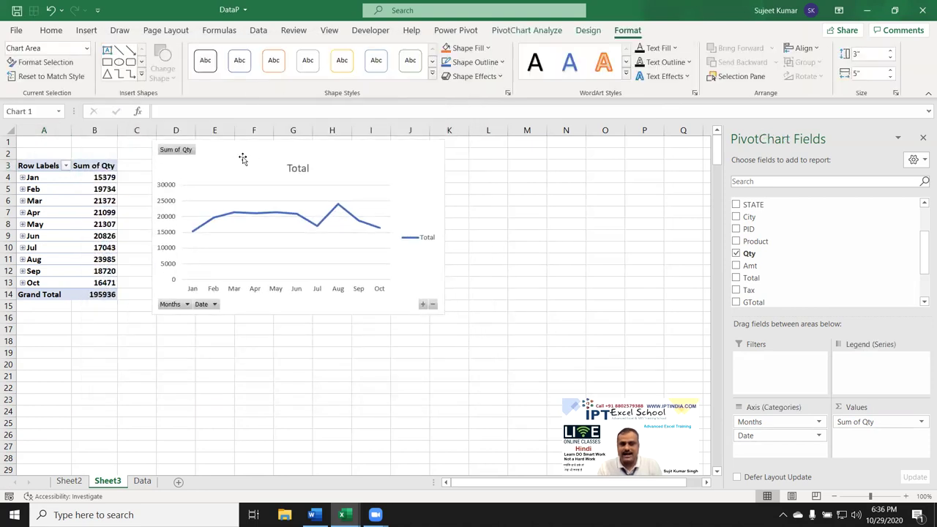
Step: Apply a dark blue chart style with data labels and enlarge the chart to the right
{"action": "left_click", "coordinate": [588, 30]}
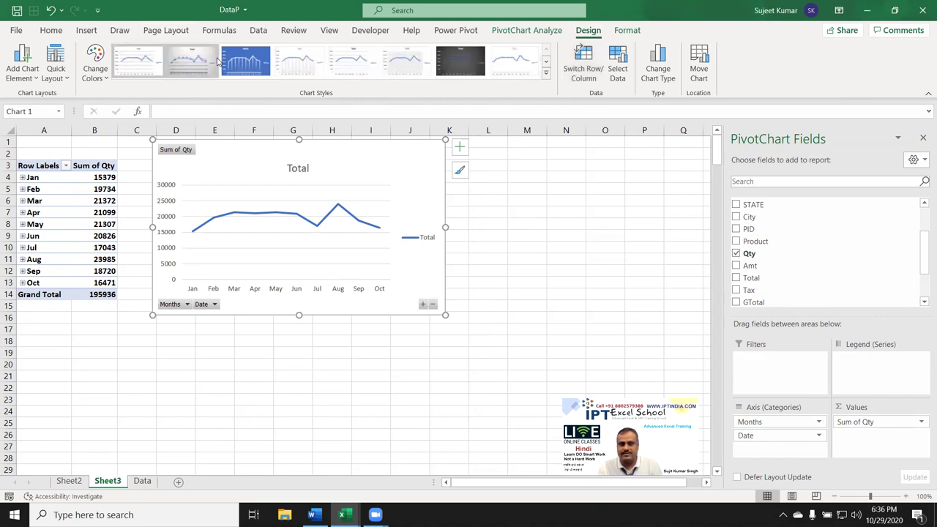
{"action": "left_click", "coordinate": [241, 62]}
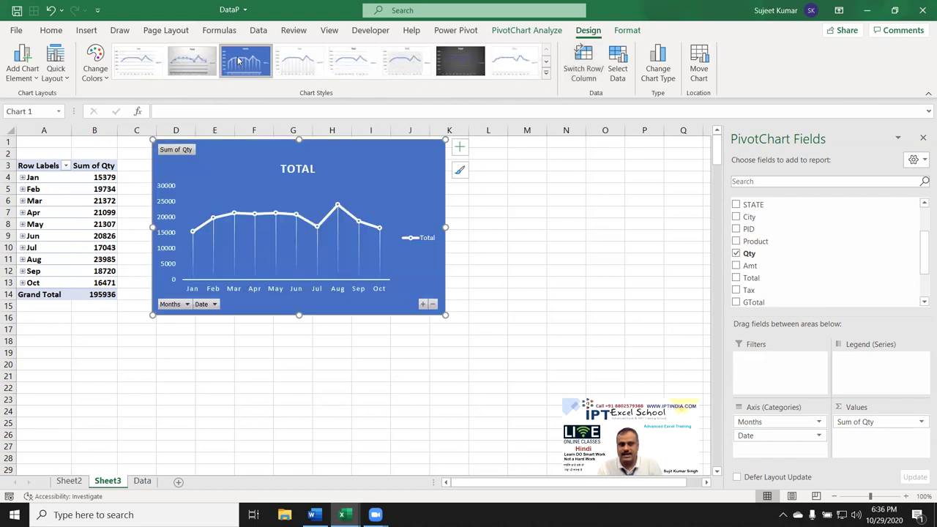
{"action": "left_click", "coordinate": [545, 73]}
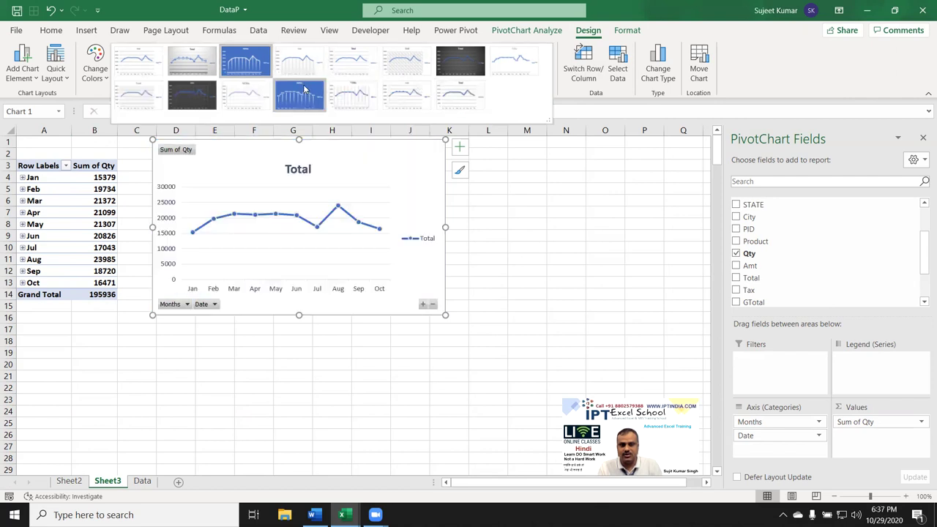
{"action": "left_click", "coordinate": [299, 97]}
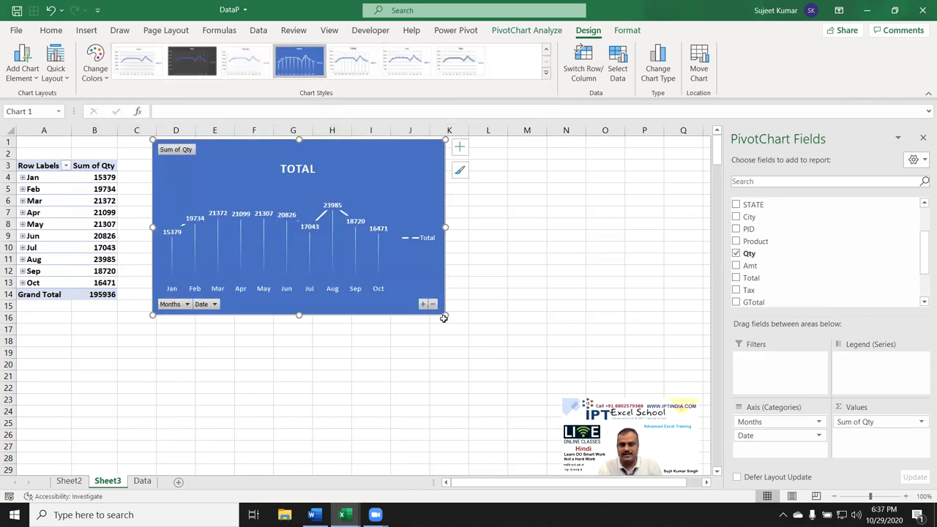
{"action": "left_click_drag", "start_coordinate": [444, 314], "coordinate": [500, 339]}
{"action": "left_click_drag", "start_coordinate": [277, 152], "coordinate": [292, 165]}
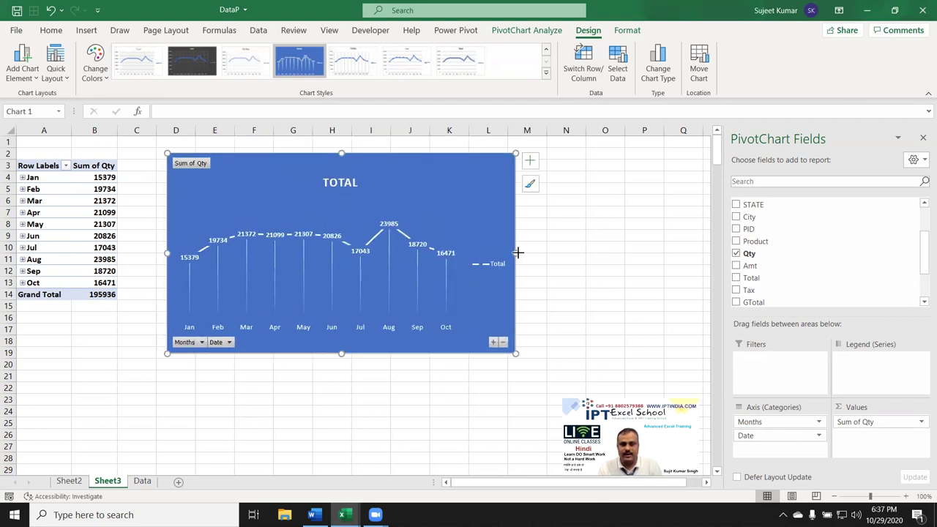
{"action": "left_click_drag", "start_coordinate": [518, 253], "coordinate": [605, 253]}
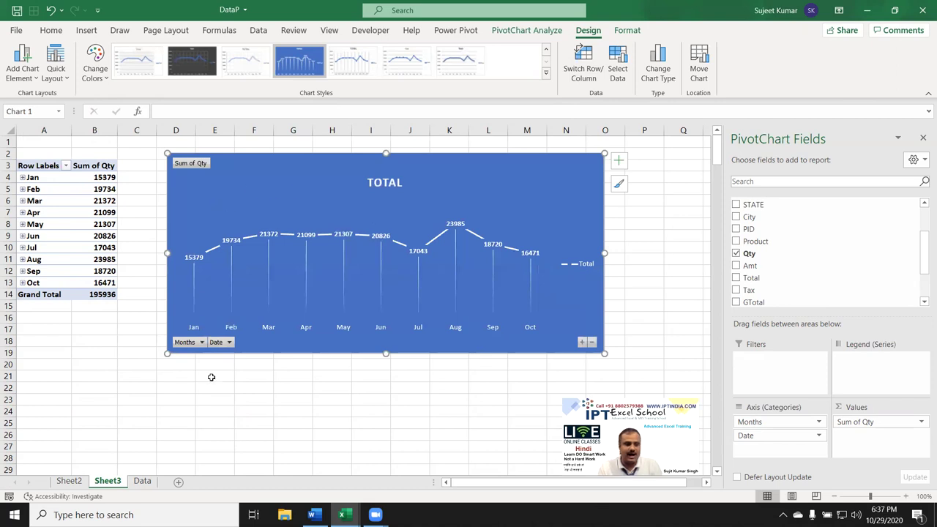
{"action": "left_click", "coordinate": [211, 377]}
{"action": "left_click", "coordinate": [383, 185]}
Step: Replace the chart title 'Total' with 'SALES FLOW', fixing a typo, then deselect the chart
{"action": "double_click", "coordinate": [383, 185]}
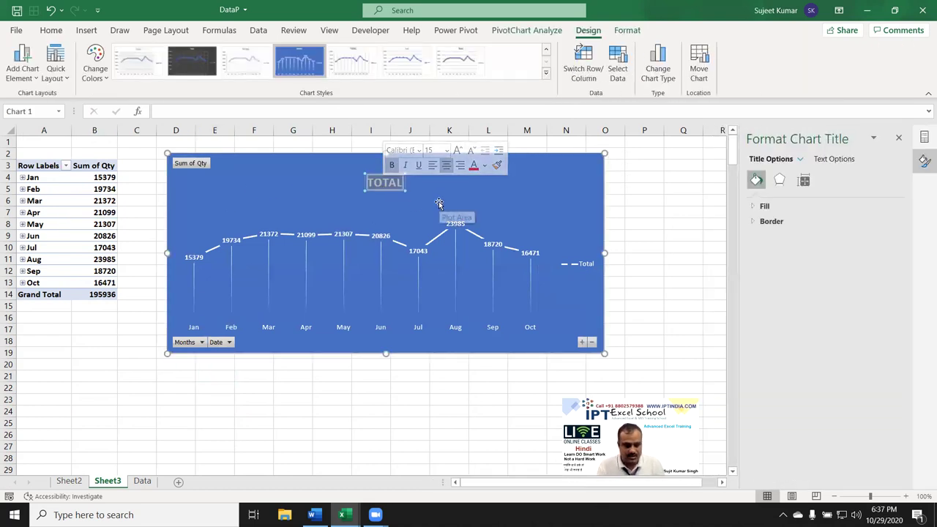
{"action": "type", "text": "SA"}
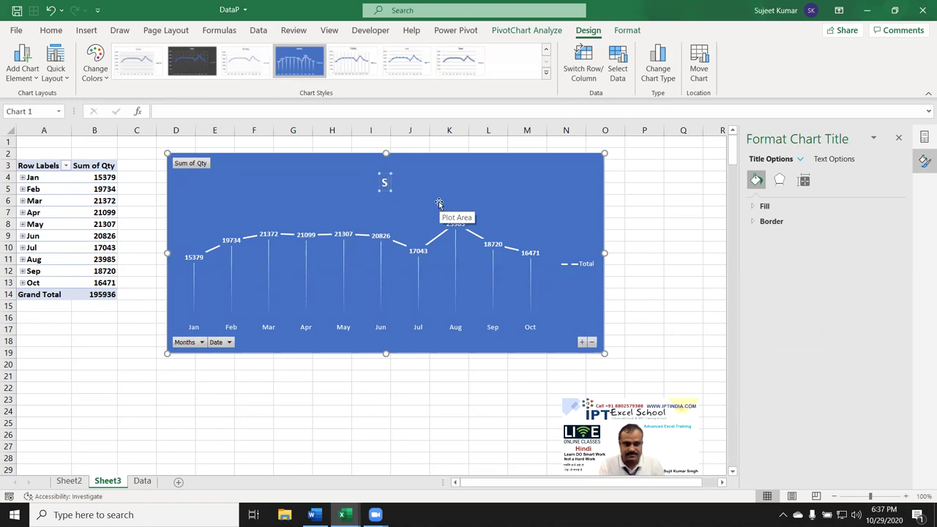
{"action": "type", "text": "LEW"}
{"action": "key", "text": "BackSpace"}
{"action": "key", "text": "BackSpace"}
{"action": "type", "text": "ES"}
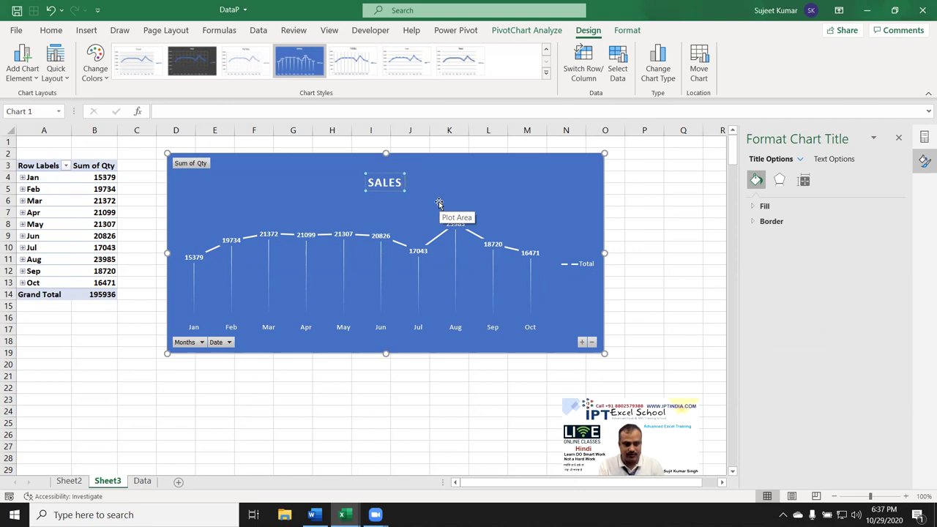
{"action": "type", "text": " FLOW"}
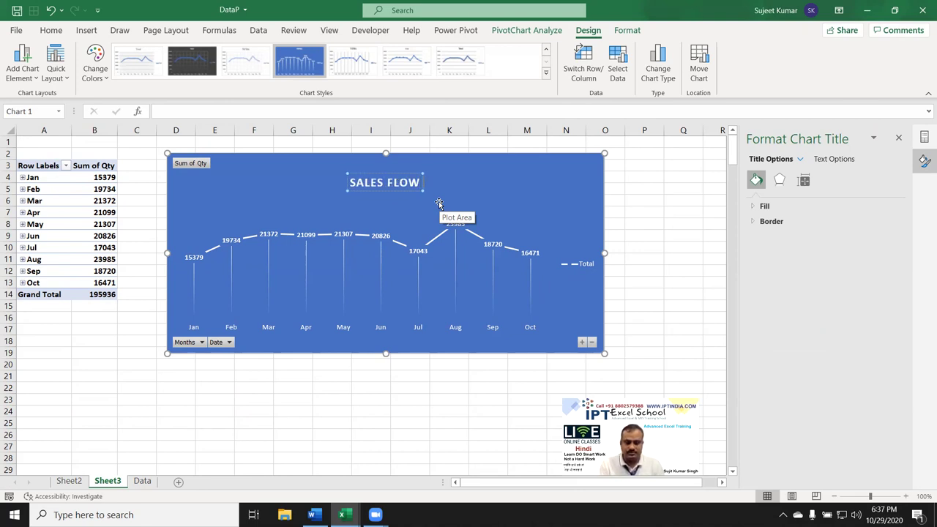
{"action": "left_click", "coordinate": [45, 403]}
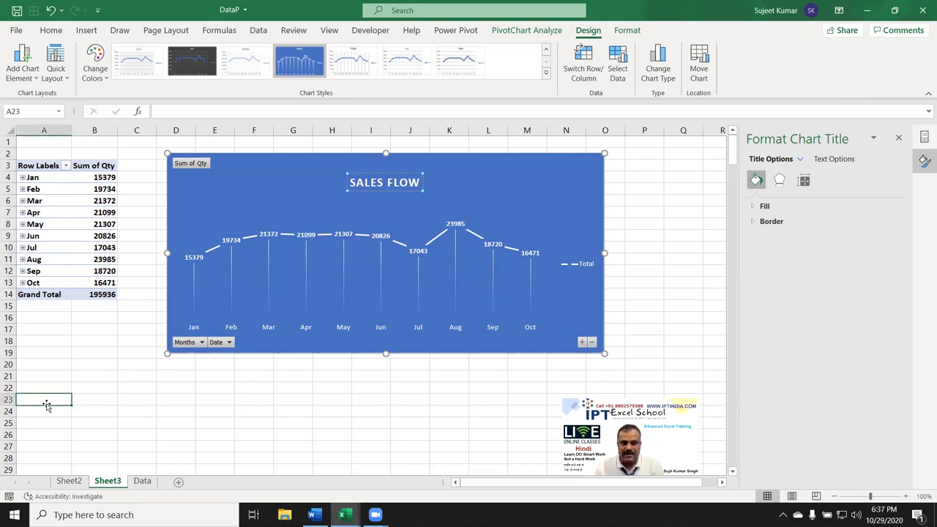
Step: Expand and collapse Jan, Mar and May to view daily quantities, then shift the chart right
{"action": "left_click_drag", "start_coordinate": [226, 186], "coordinate": [246, 169]}
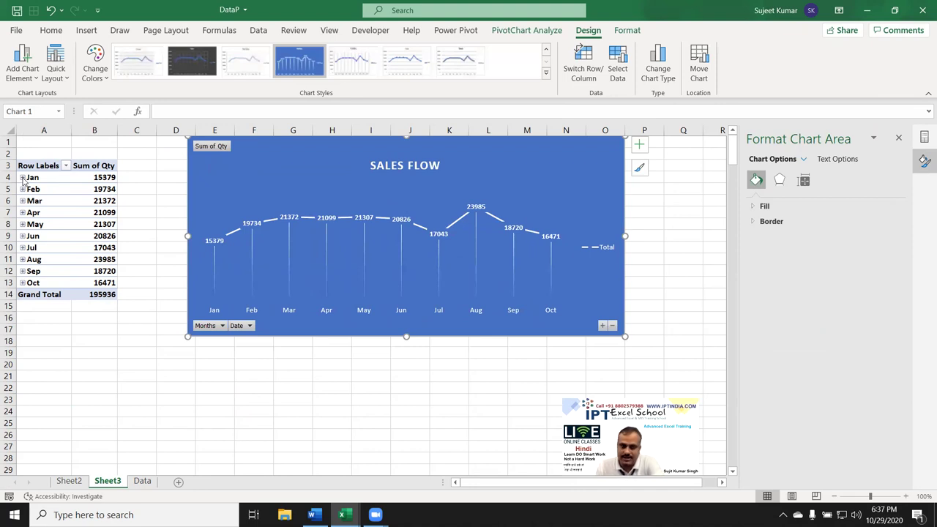
{"action": "left_click", "coordinate": [23, 178]}
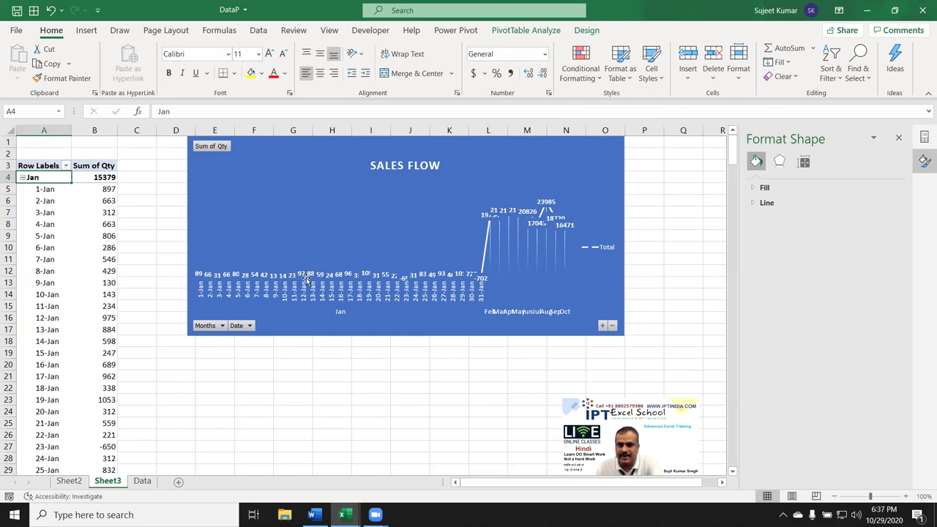
{"action": "left_click", "coordinate": [22, 178]}
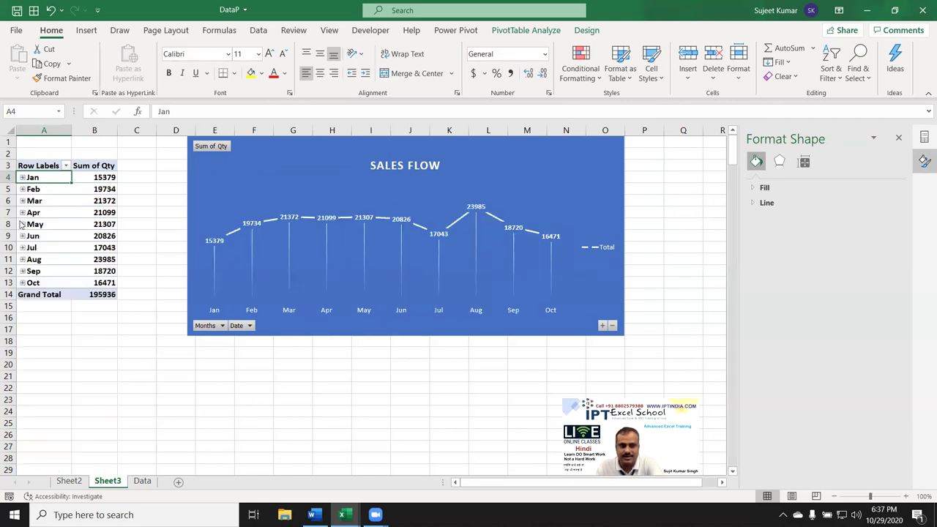
{"action": "left_click", "coordinate": [23, 201]}
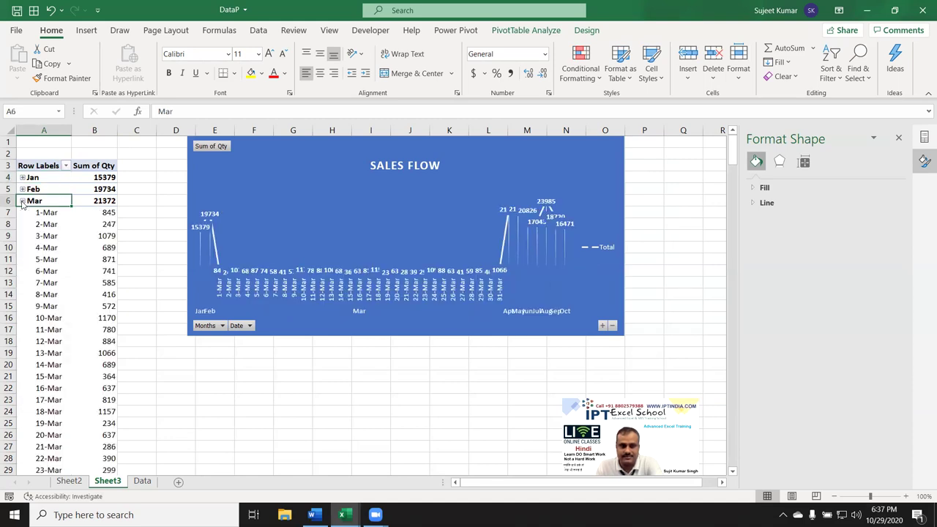
{"action": "left_click", "coordinate": [23, 202]}
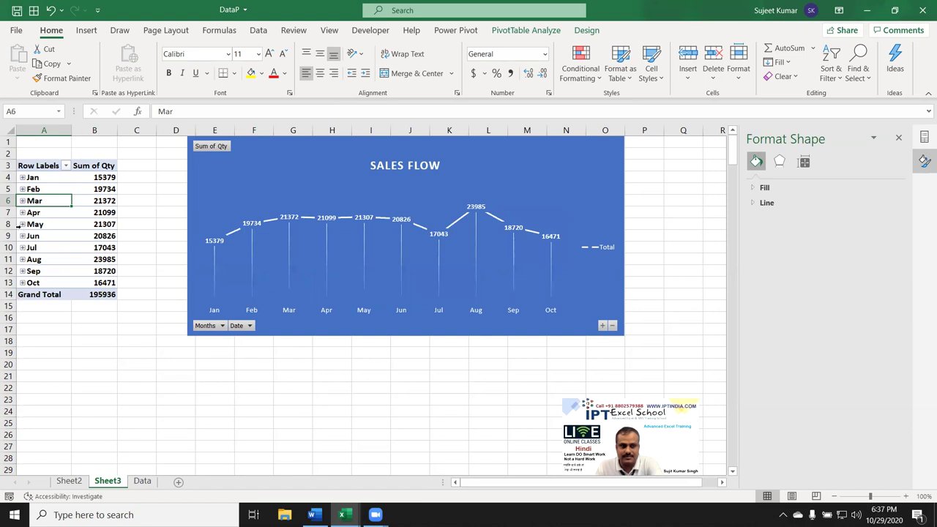
{"action": "left_click", "coordinate": [22, 225]}
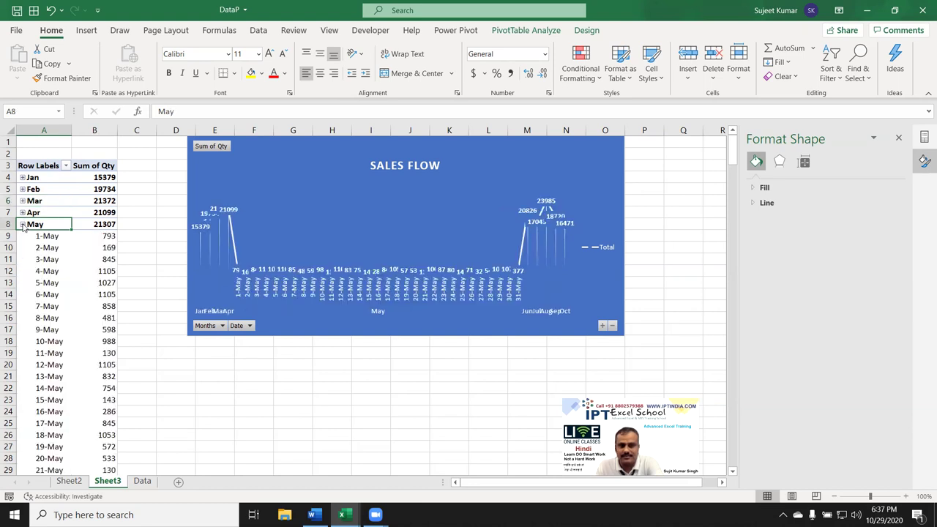
{"action": "left_click", "coordinate": [23, 225]}
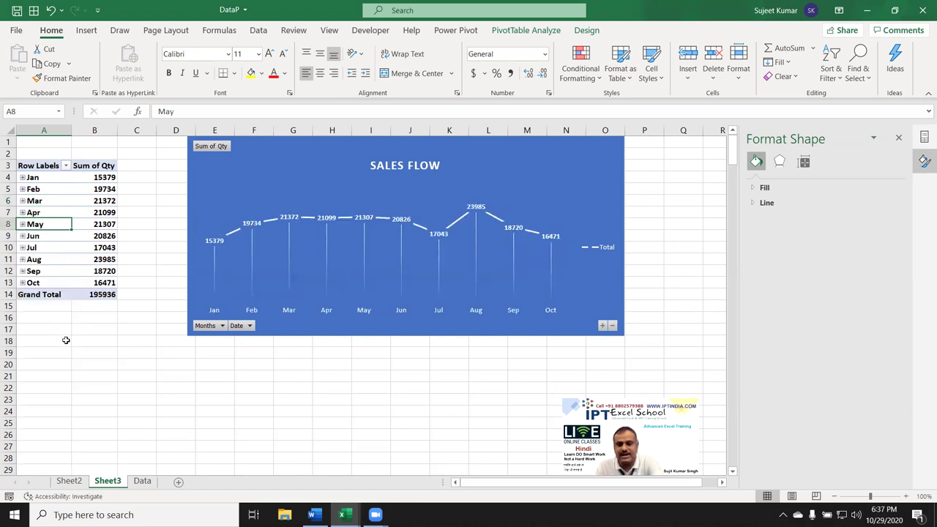
{"action": "left_click_drag", "start_coordinate": [252, 183], "coordinate": [335, 183]}
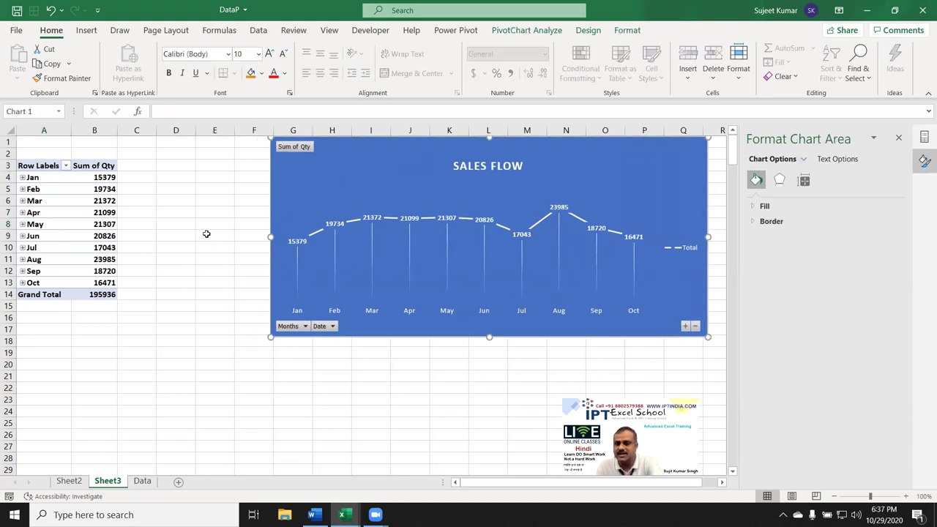
{"action": "left_click", "coordinate": [36, 224]}
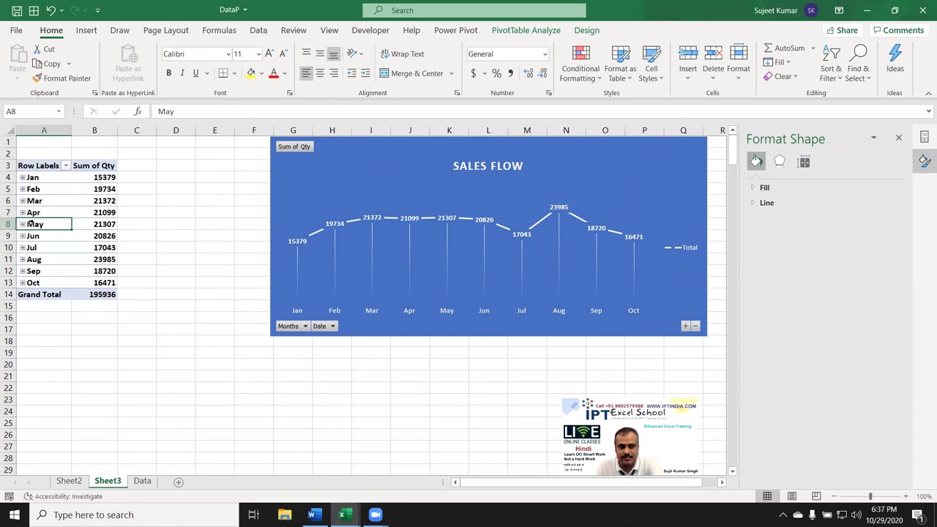
Step: Ungroup the months into daily dates and stretch the chart's left edge out to column C
{"action": "right_click", "coordinate": [42, 224]}
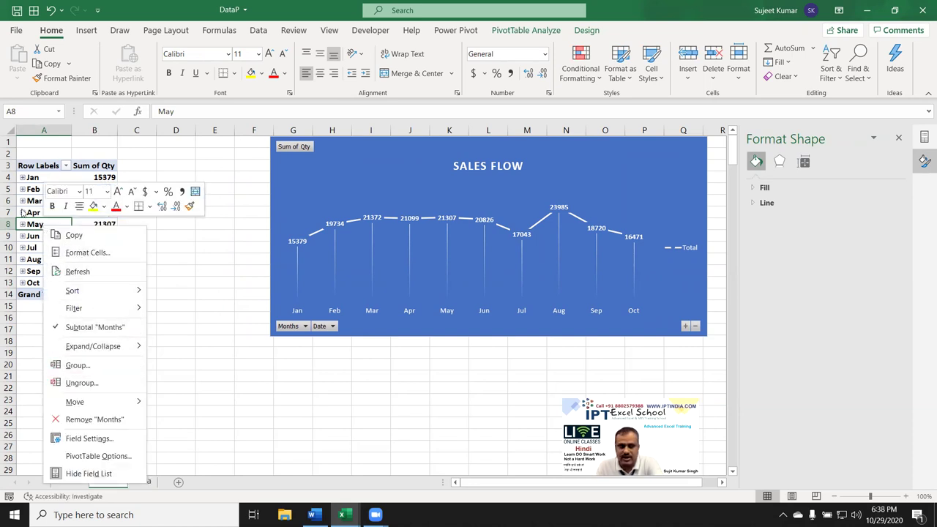
{"action": "left_click", "coordinate": [103, 384]}
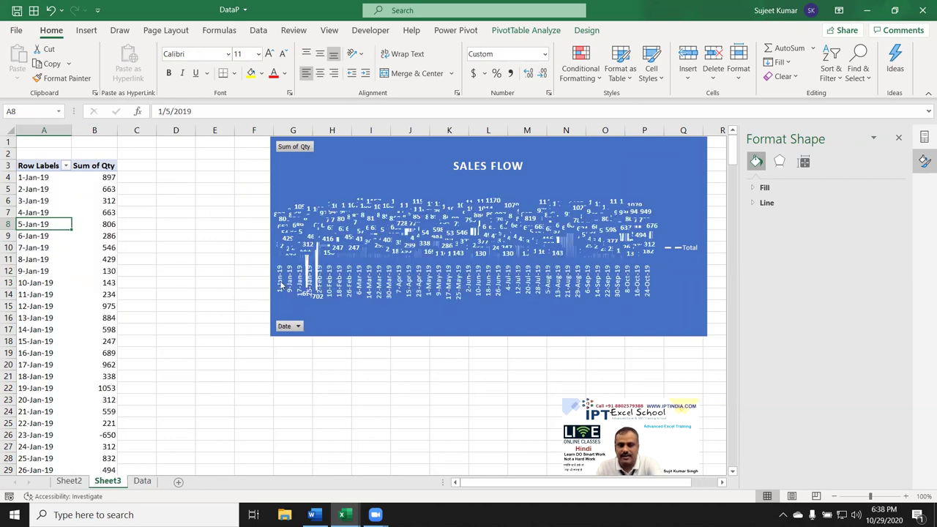
{"action": "left_click", "coordinate": [280, 228]}
{"action": "left_click_drag", "start_coordinate": [270, 236], "coordinate": [142, 226]}
{"action": "mouse_move", "coordinate": [708, 236]}
{"action": "left_mouse_down"}
{"action": "mouse_move", "coordinate": [723, 234]}
{"action": "mouse_move", "coordinate": [710, 226]}
{"action": "left_mouse_up"}
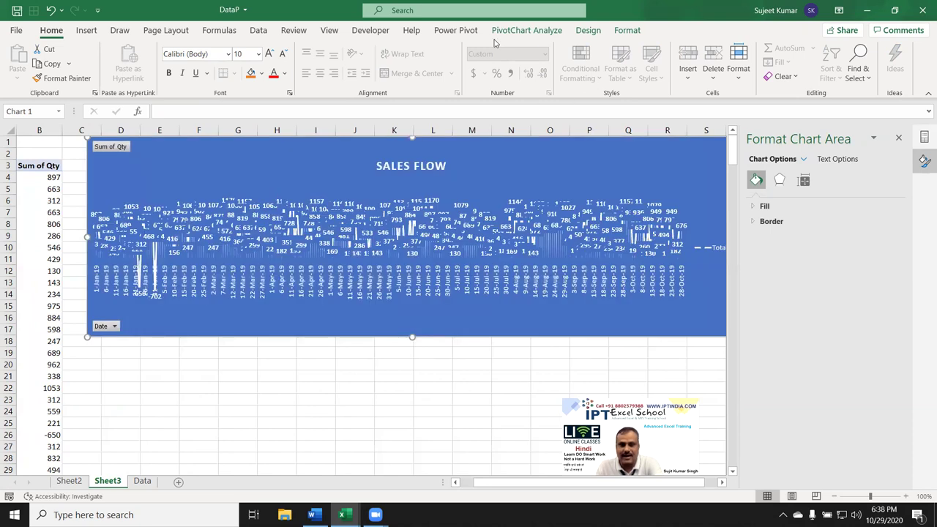
{"action": "left_click", "coordinate": [589, 32]}
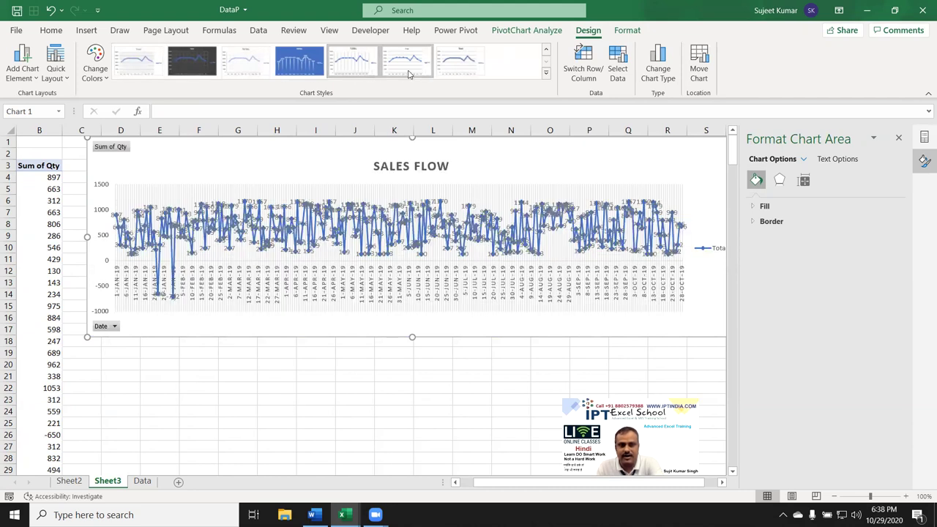
Step: Try Style 7, then apply the first plain white style from the chart styles gallery
{"action": "left_click", "coordinate": [455, 72]}
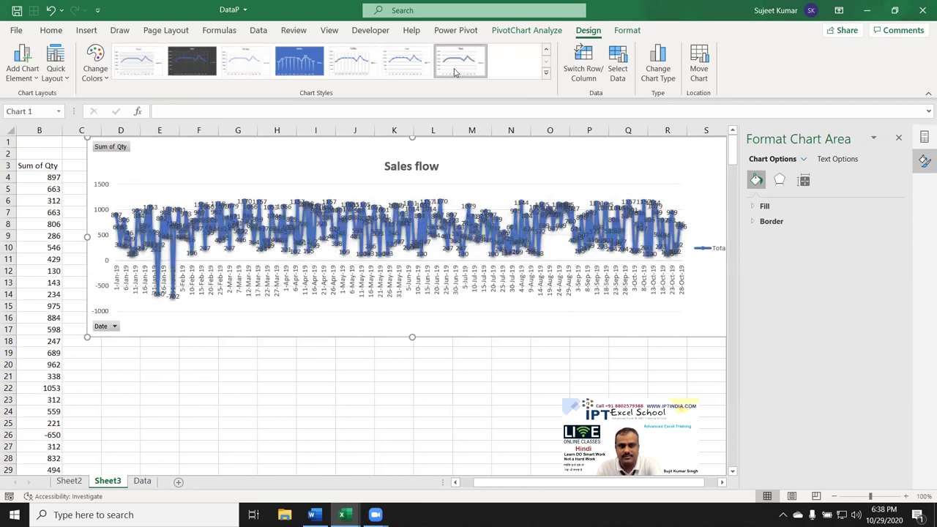
{"action": "left_click", "coordinate": [546, 73]}
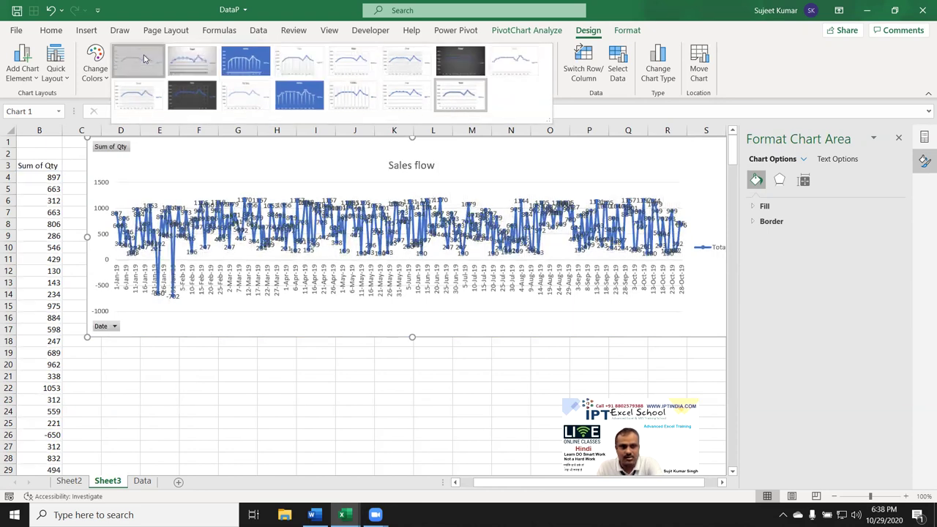
{"action": "left_click", "coordinate": [144, 59]}
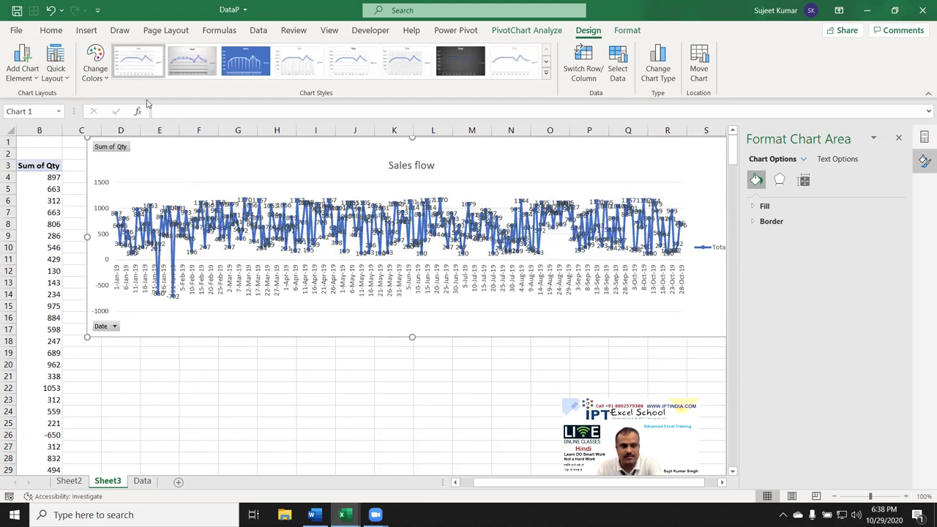
Step: Apply Quick Layout 1 with axis title and no data labels, and widen the chart slightly left
{"action": "left_click", "coordinate": [55, 71]}
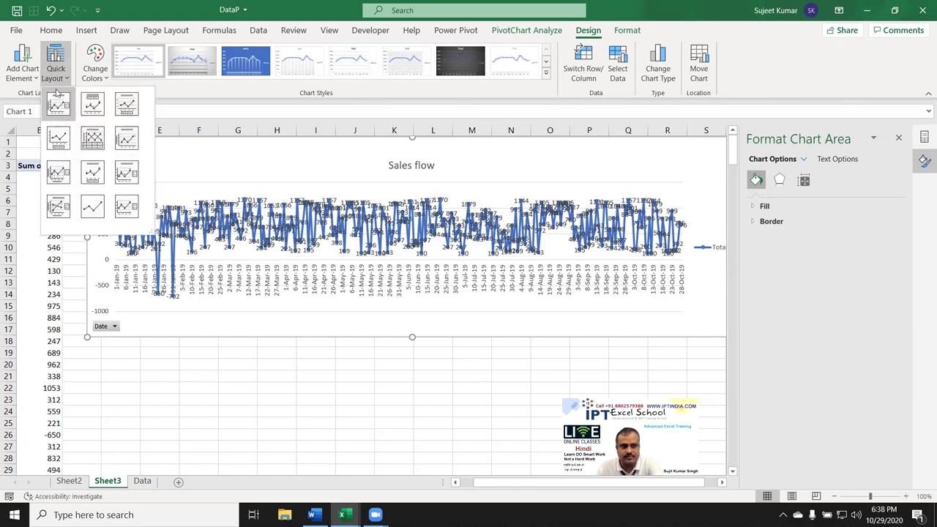
{"action": "left_click", "coordinate": [56, 107]}
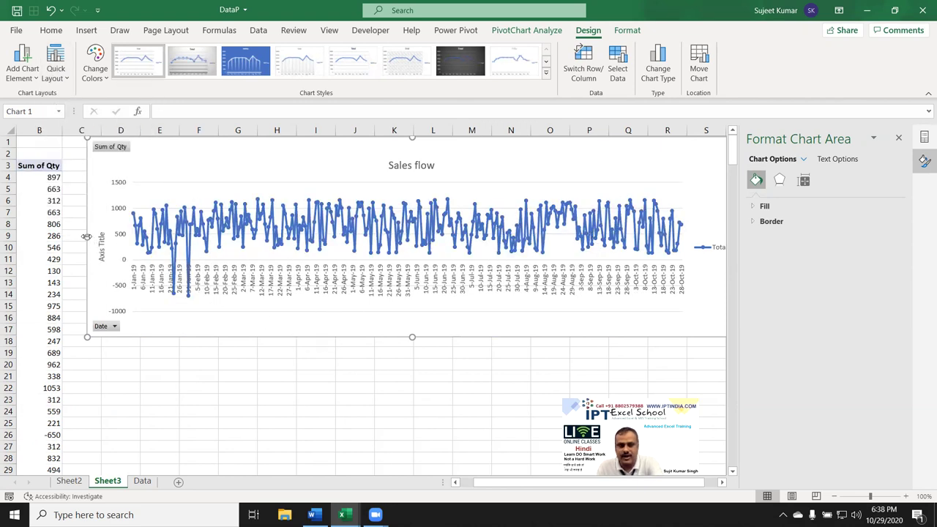
{"action": "left_click_drag", "start_coordinate": [87, 236], "coordinate": [74, 236]}
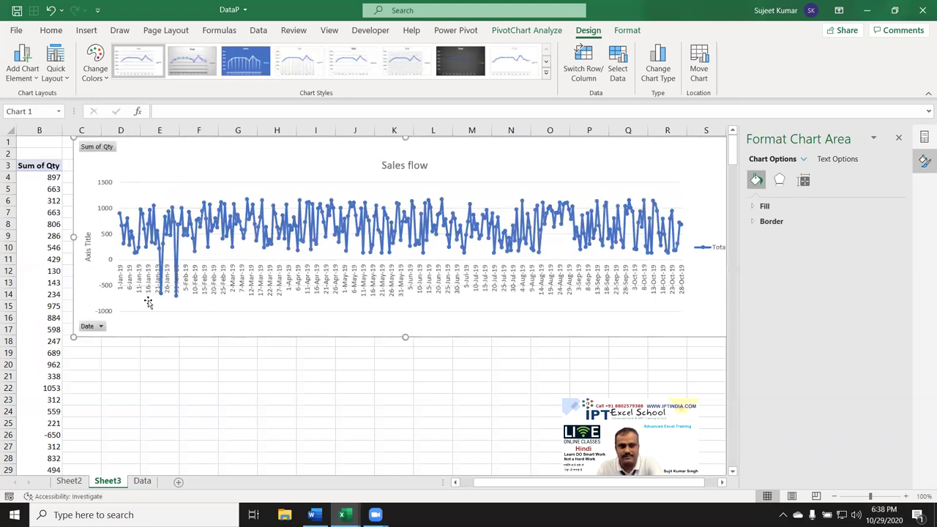
{"action": "left_click", "coordinate": [181, 384]}
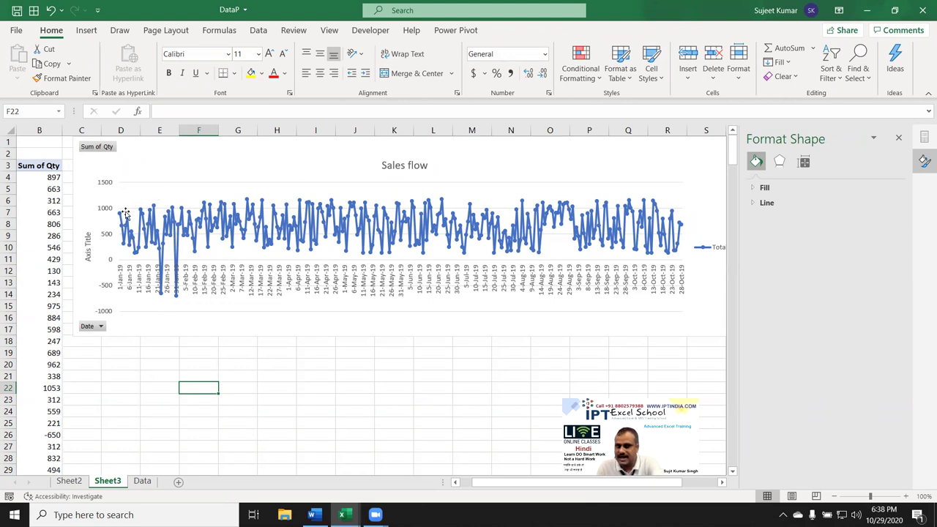
Step: Close the Format Shape pane and scroll through the Sheet3 pivot table
{"action": "left_click_drag", "start_coordinate": [487, 484], "coordinate": [468, 483]}
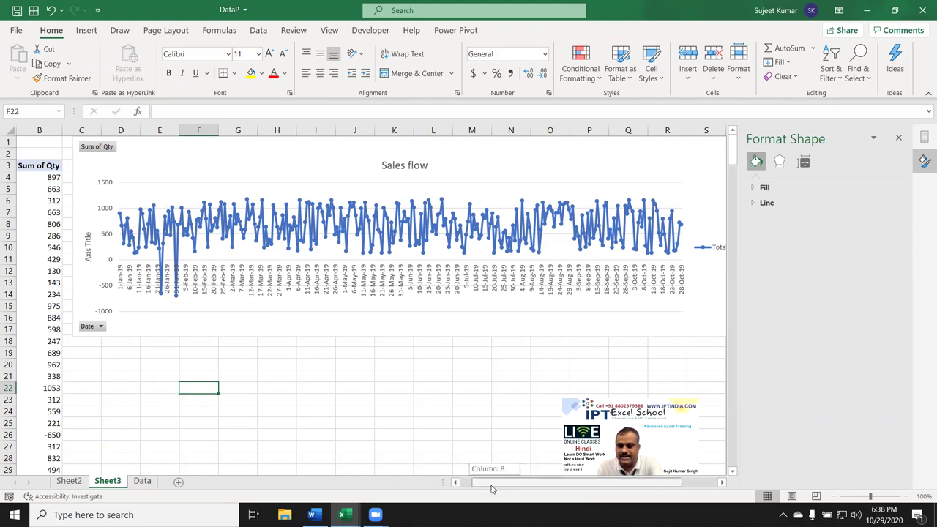
{"action": "left_click", "coordinate": [900, 139]}
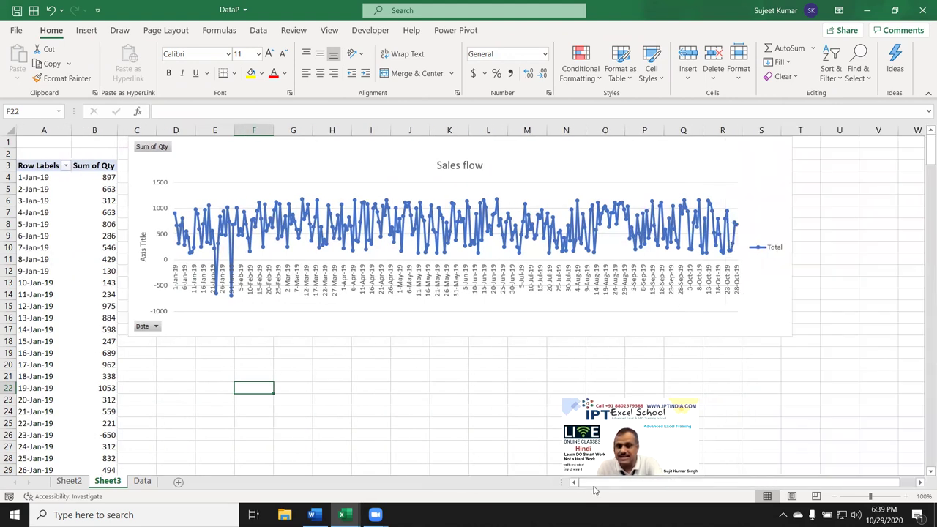
{"action": "left_click", "coordinate": [104, 214]}
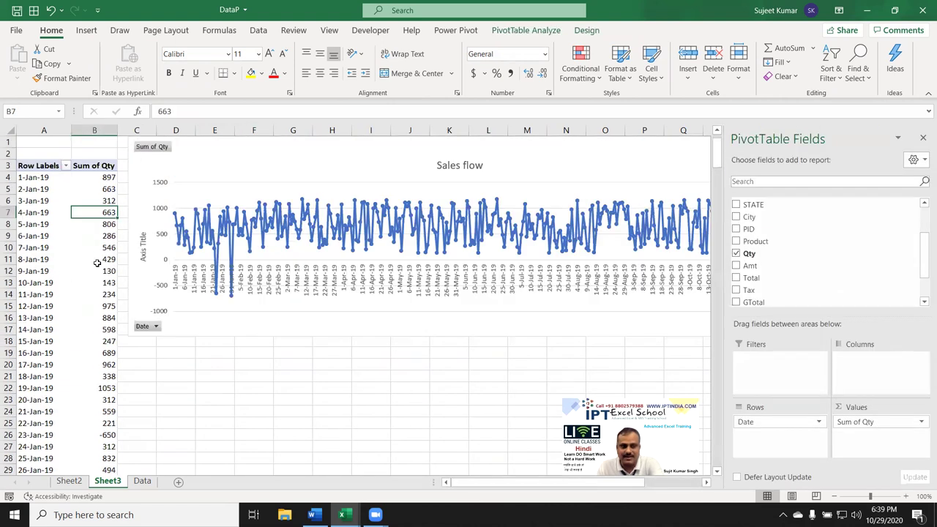
{"action": "scroll", "coordinate": [94, 281], "scroll_direction": "down", "scroll_amount": 5}
{"action": "scroll", "coordinate": [92, 285], "scroll_direction": "down", "scroll_amount": 12}
{"action": "scroll", "coordinate": [92, 293], "scroll_direction": "up", "scroll_amount": 6}
{"action": "scroll", "coordinate": [92, 293], "scroll_direction": "up", "scroll_amount": 6}
{"action": "scroll", "coordinate": [94, 293], "scroll_direction": "up", "scroll_amount": 5}
{"action": "left_click", "coordinate": [231, 376]}
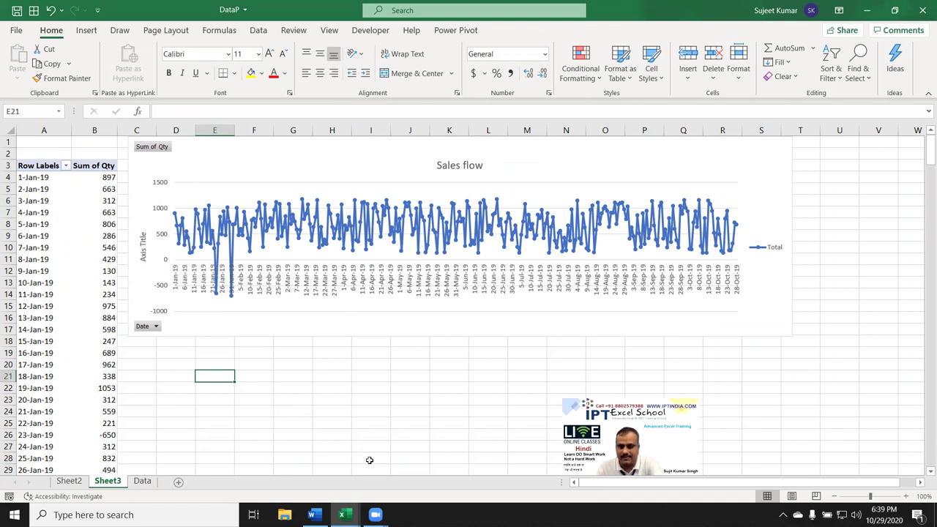
Step: Switch between Sheet2 and Sheet3, ending on the Data sheet
{"action": "left_click", "coordinate": [719, 479]}
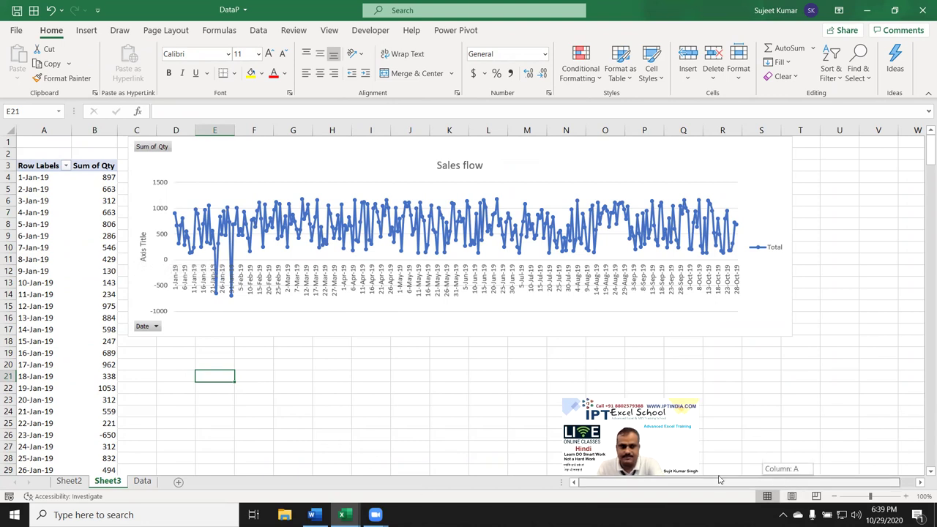
{"action": "left_click", "coordinate": [69, 480]}
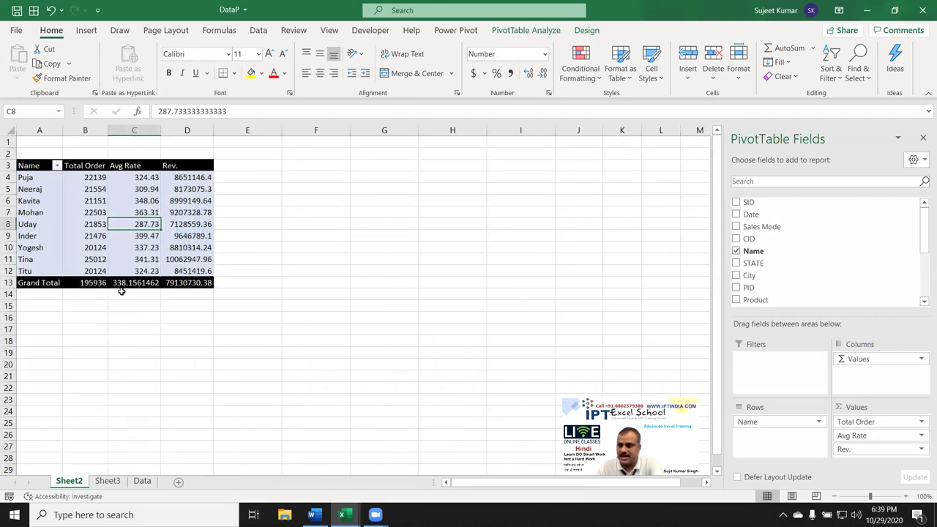
{"action": "left_click", "coordinate": [117, 479]}
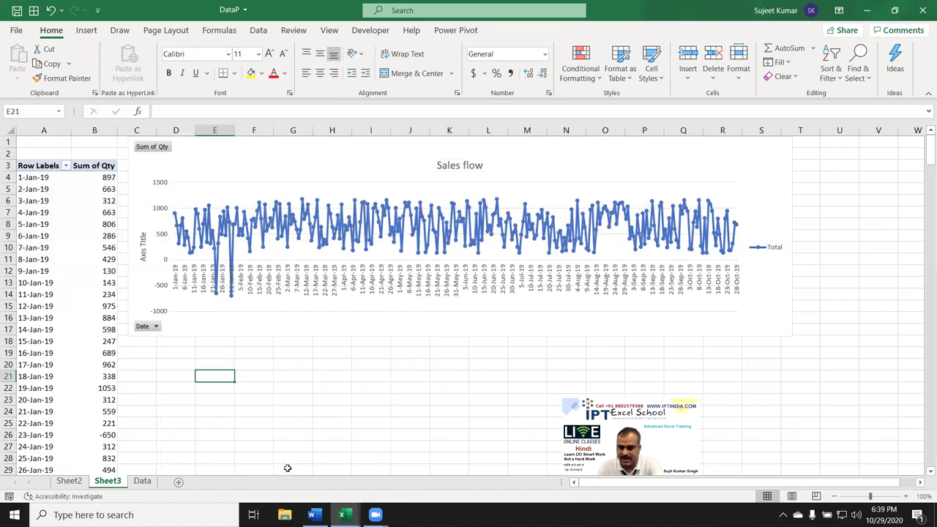
{"action": "left_click", "coordinate": [65, 481]}
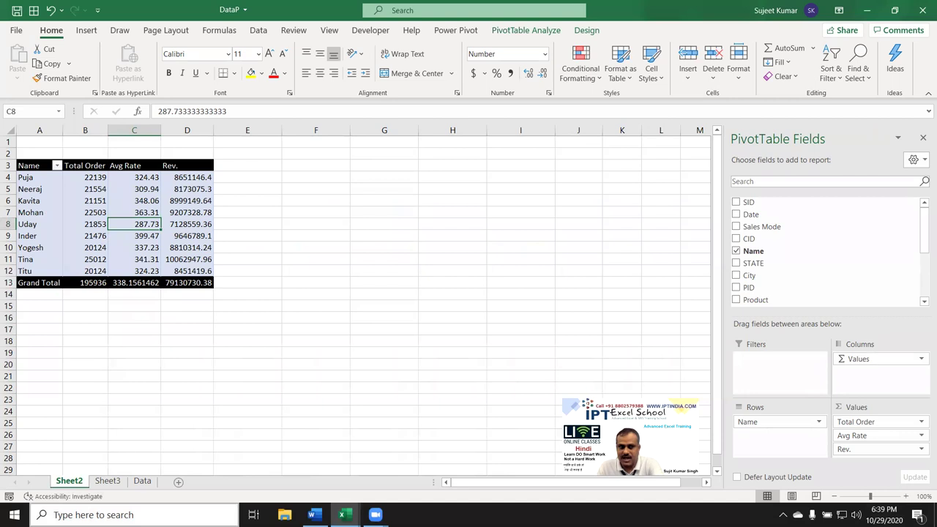
{"action": "left_click", "coordinate": [148, 486]}
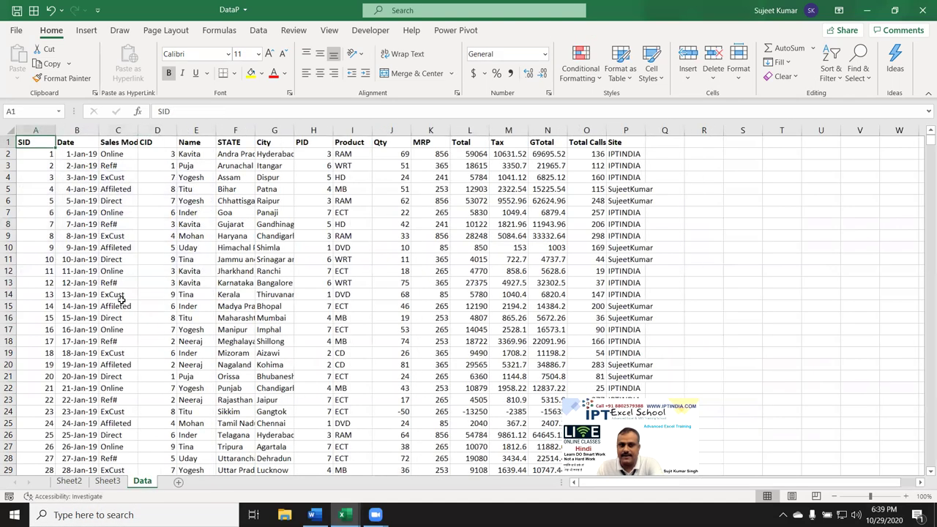
{"action": "left_click", "coordinate": [128, 252]}
{"action": "left_click_drag", "start_coordinate": [187, 154], "coordinate": [195, 259]}
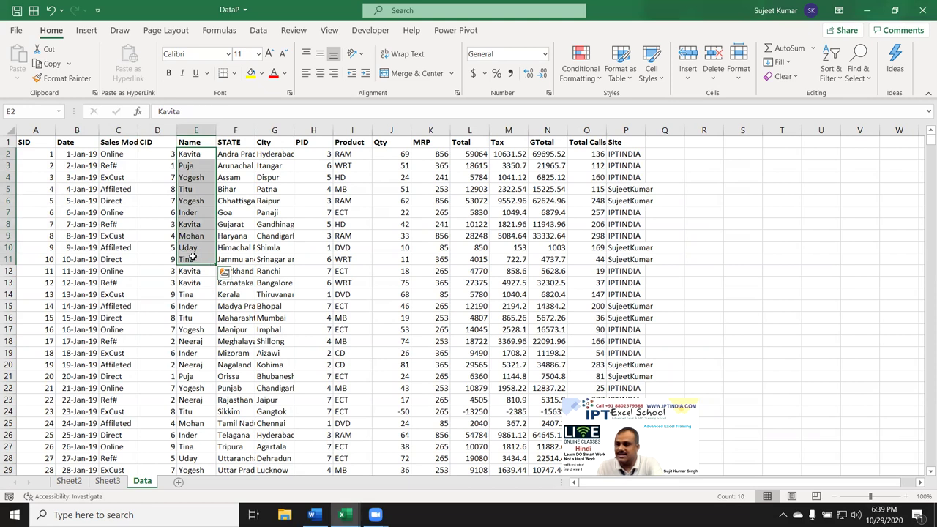
{"action": "left_click_drag", "start_coordinate": [353, 146], "coordinate": [355, 211]}
{"action": "left_click_drag", "start_coordinate": [404, 153], "coordinate": [401, 204]}
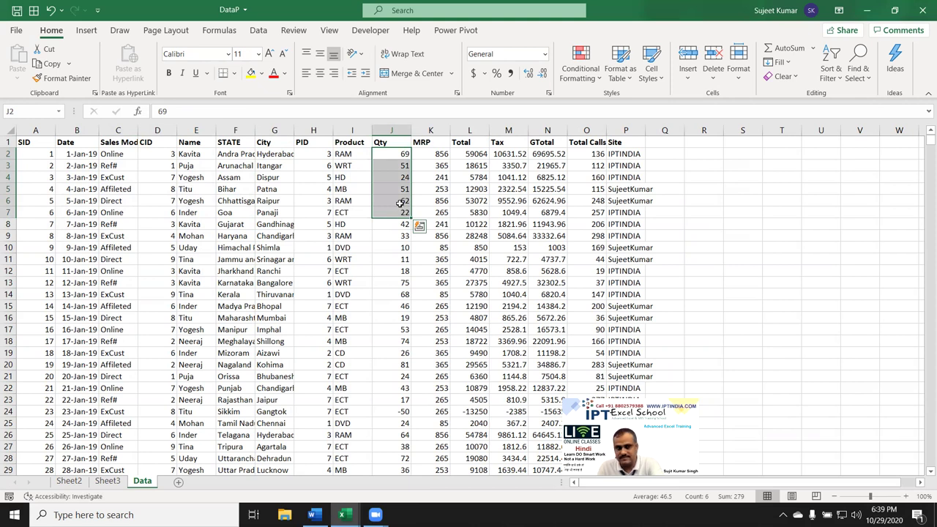
{"action": "left_click", "coordinate": [29, 142]}
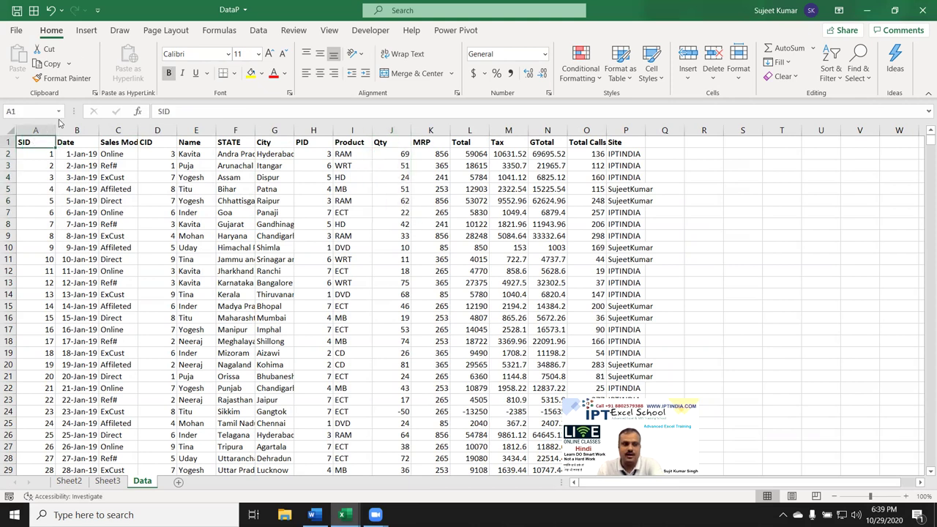
{"action": "left_click", "coordinate": [86, 30]}
Step: Create a PivotTable on new Sheet4 with Name in the Rows area
{"action": "left_click", "coordinate": [22, 62]}
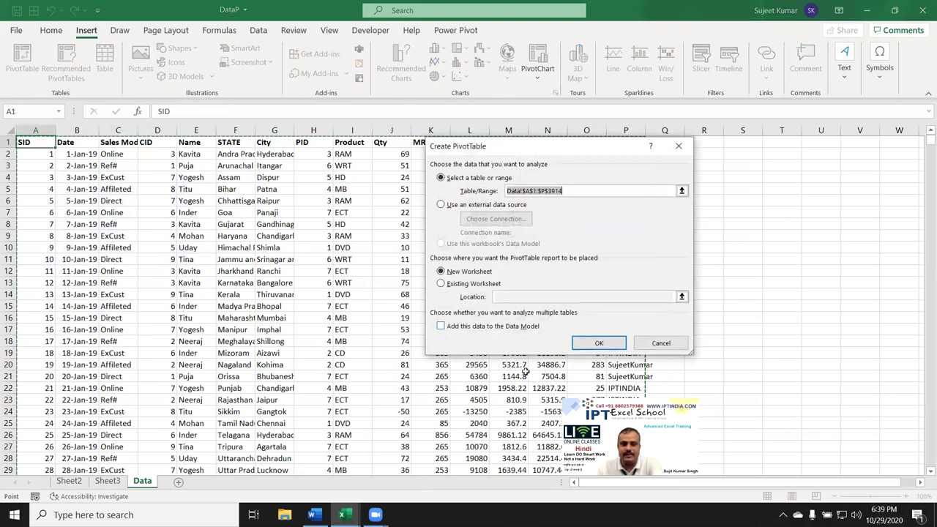
{"action": "key", "text": "Return"}
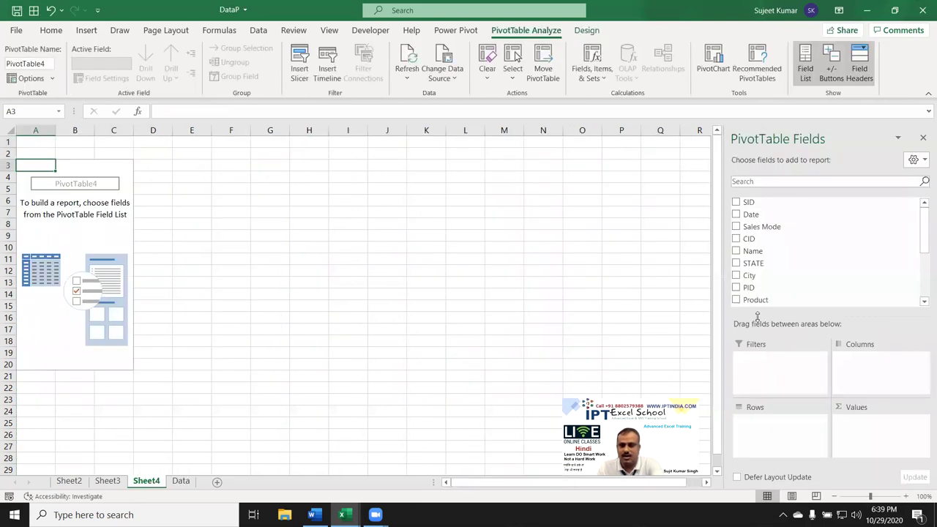
{"action": "scroll", "coordinate": [765, 245], "scroll_direction": "down", "scroll_amount": 1}
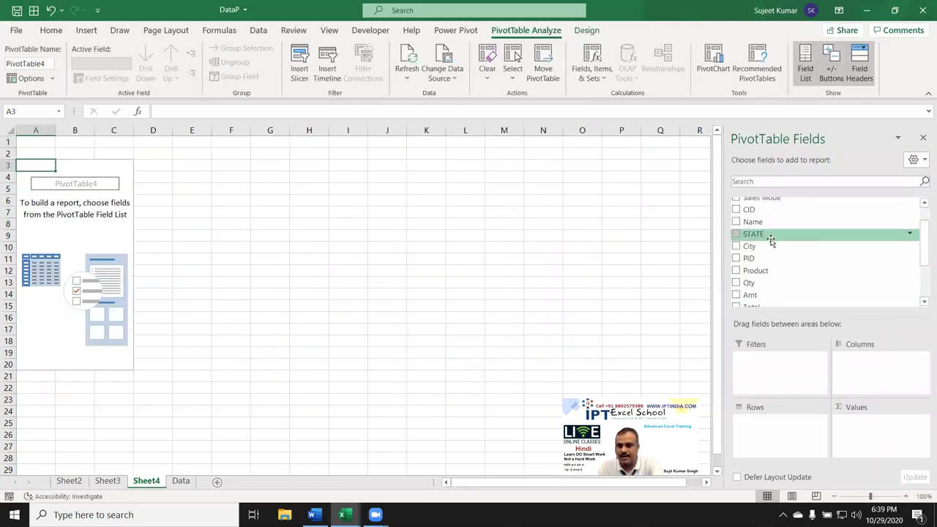
{"action": "scroll", "coordinate": [765, 278], "scroll_direction": "down", "scroll_amount": 2}
{"action": "scroll", "coordinate": [764, 299], "scroll_direction": "down", "scroll_amount": 1}
{"action": "scroll", "coordinate": [763, 289], "scroll_direction": "up", "scroll_amount": 3}
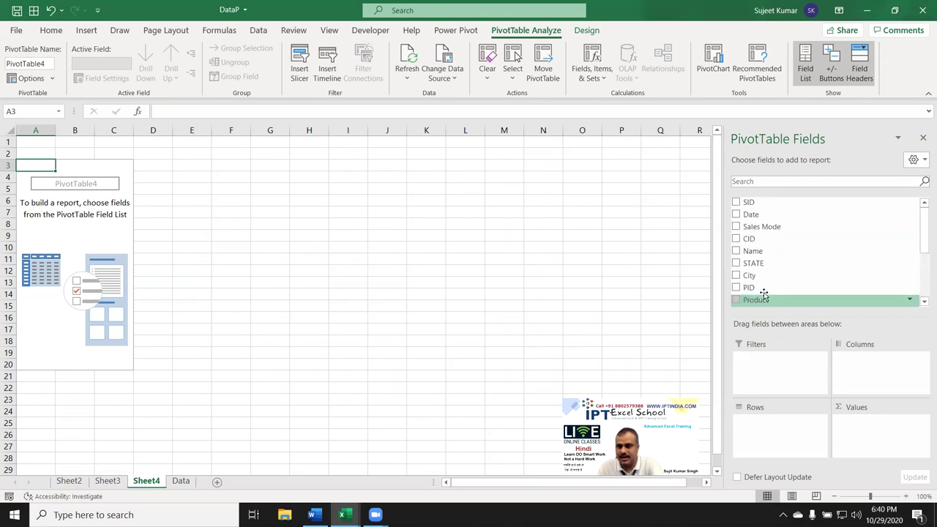
{"action": "mouse_move", "coordinate": [754, 251]}
{"action": "left_mouse_down"}
{"action": "mouse_move", "coordinate": [784, 433]}
{"action": "mouse_move", "coordinate": [774, 423]}
{"action": "left_mouse_up"}
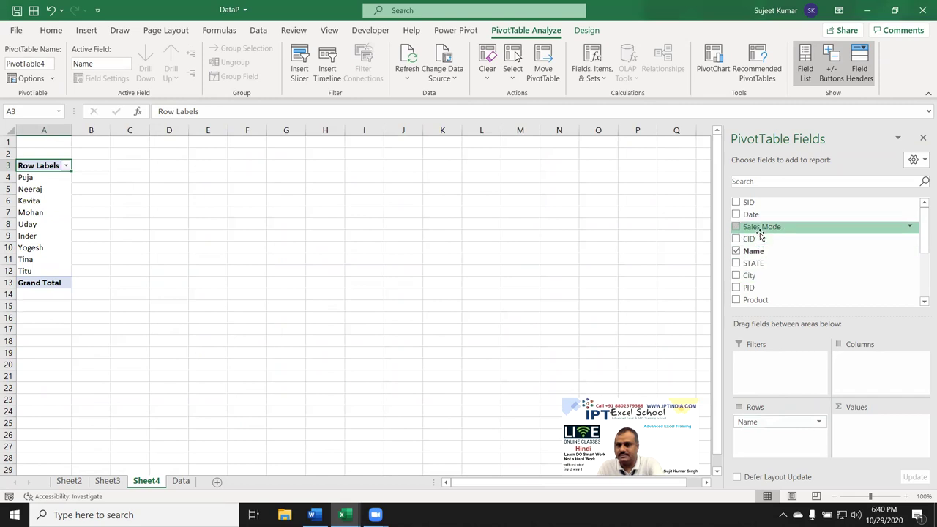
Step: Add Sum of Qty as values and spread Product across the columns, CD through WRT
{"action": "scroll", "coordinate": [766, 288], "scroll_direction": "down", "scroll_amount": 1}
{"action": "scroll", "coordinate": [765, 293], "scroll_direction": "down", "scroll_amount": 1}
{"action": "scroll", "coordinate": [762, 299], "scroll_direction": "down", "scroll_amount": 1}
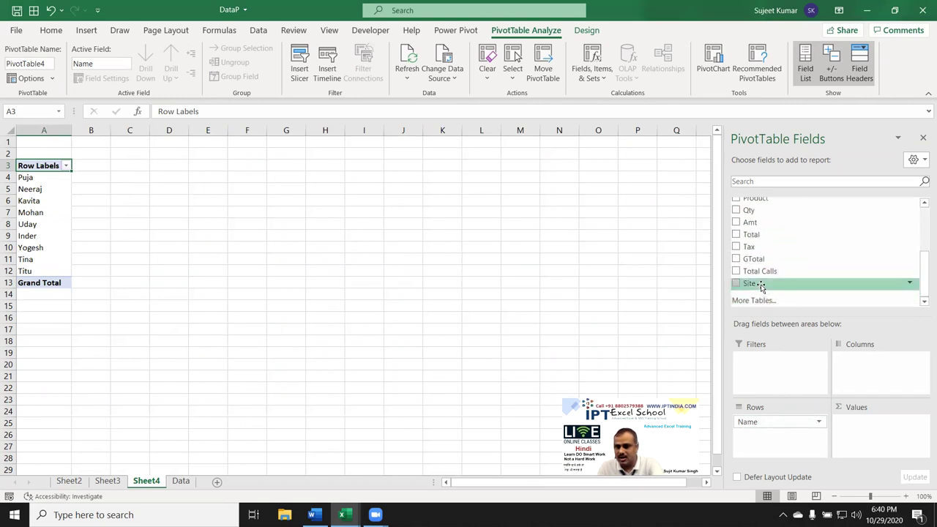
{"action": "scroll", "coordinate": [762, 289], "scroll_direction": "up", "scroll_amount": 1}
{"action": "left_click_drag", "start_coordinate": [762, 242], "coordinate": [866, 439]}
{"action": "scroll", "coordinate": [789, 278], "scroll_direction": "up", "scroll_amount": 1}
{"action": "mouse_move", "coordinate": [769, 257]}
{"action": "left_mouse_down"}
{"action": "mouse_move", "coordinate": [883, 386]}
{"action": "mouse_move", "coordinate": [871, 377]}
{"action": "left_mouse_up"}
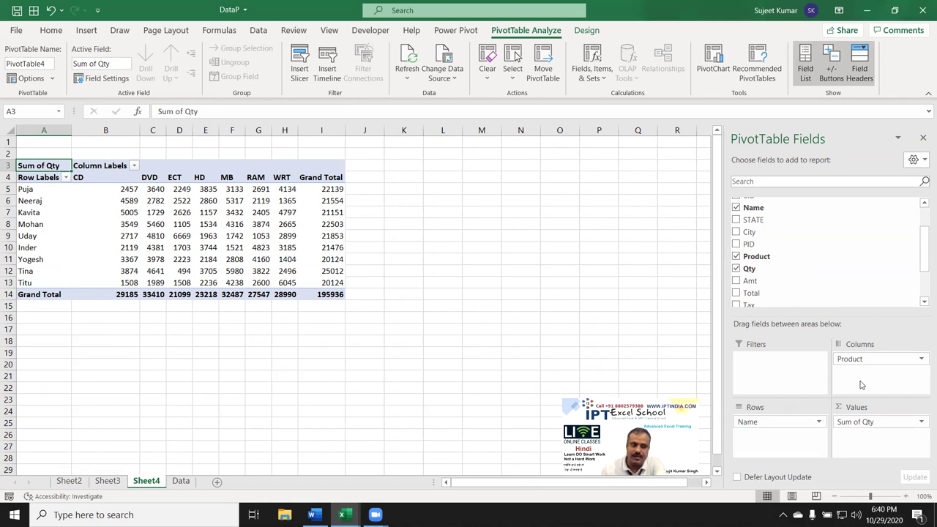
{"action": "left_click", "coordinate": [19, 189]}
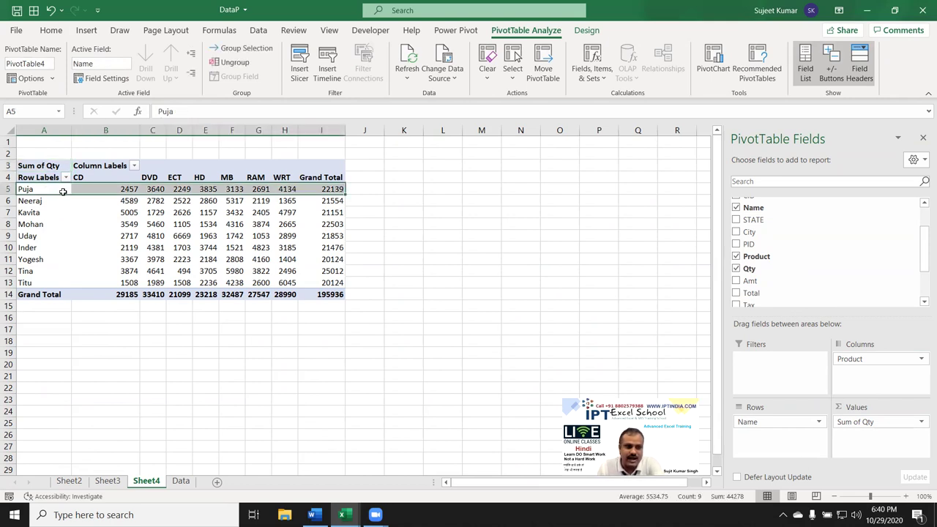
{"action": "left_click", "coordinate": [338, 192]}
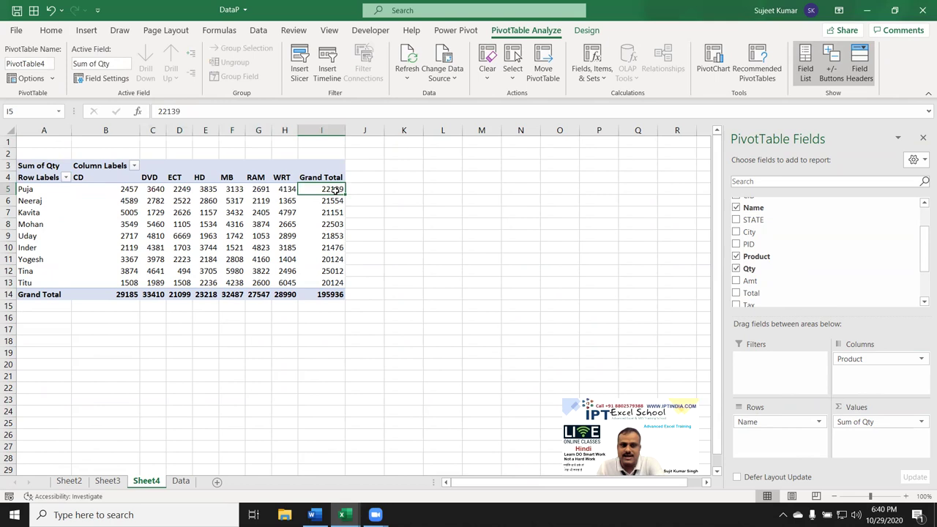
{"action": "left_click_drag", "start_coordinate": [112, 188], "coordinate": [287, 195]}
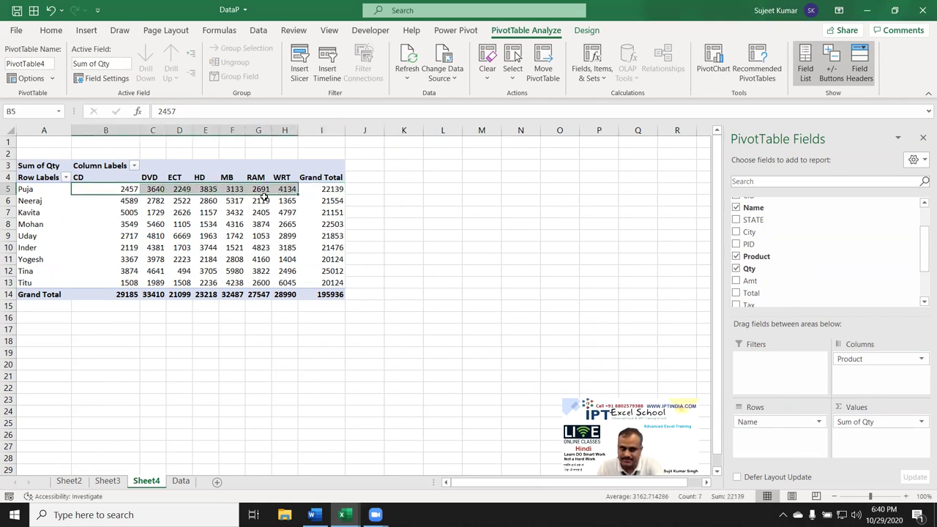
{"action": "left_click_drag", "start_coordinate": [136, 206], "coordinate": [272, 209]}
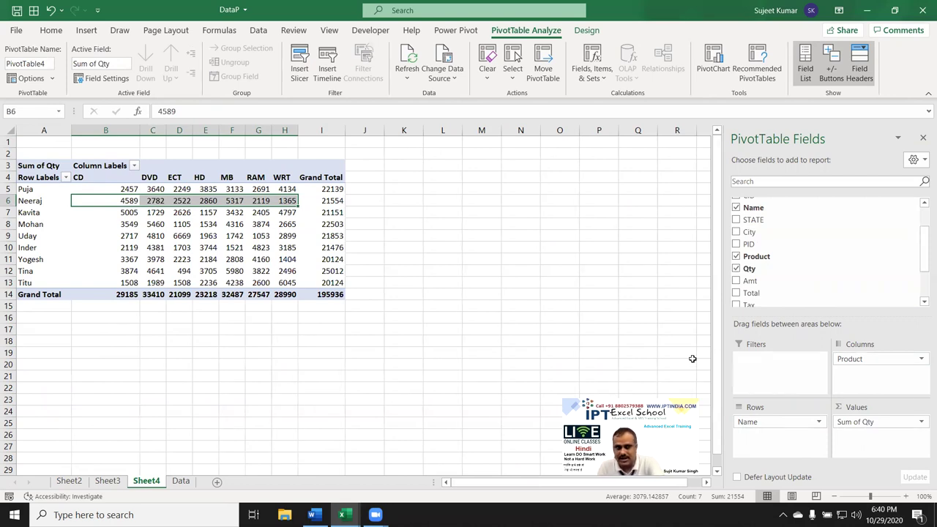
{"action": "left_click_drag", "start_coordinate": [102, 177], "coordinate": [284, 178]}
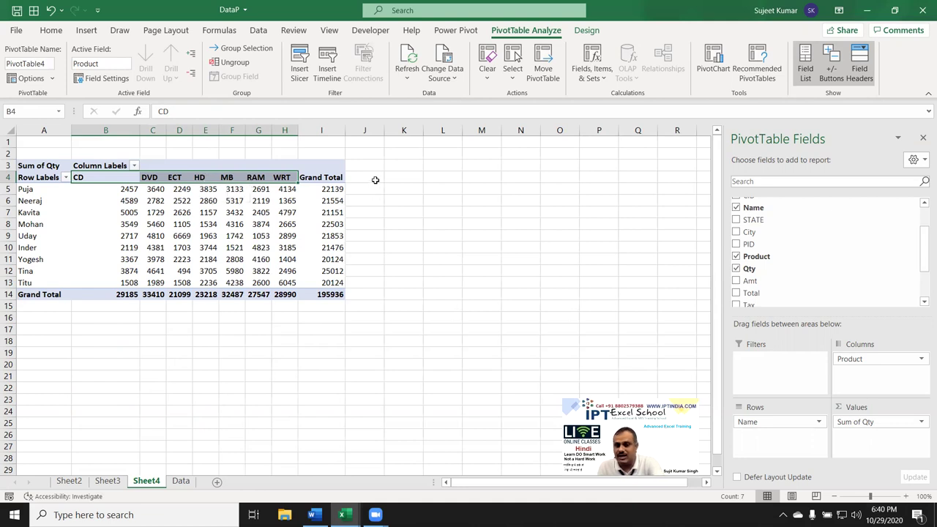
{"action": "left_click_drag", "start_coordinate": [375, 179], "coordinate": [648, 189]}
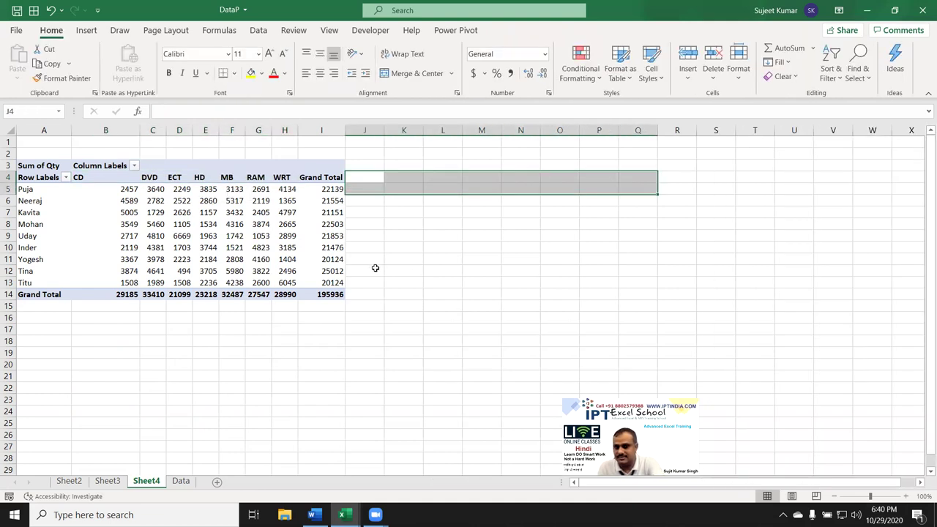
{"action": "scroll", "coordinate": [891, 336], "scroll_direction": "down", "scroll_amount": 3}
{"action": "scroll", "coordinate": [890, 338], "scroll_direction": "up", "scroll_amount": 3}
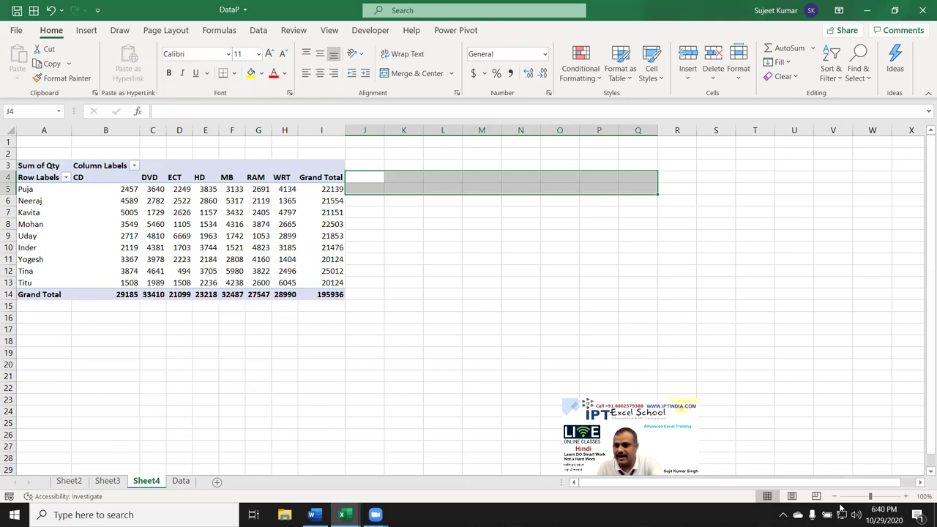
{"action": "scroll", "coordinate": [823, 489], "scroll_direction": "right", "scroll_amount": 1}
{"action": "scroll", "coordinate": [805, 476], "scroll_direction": "left", "scroll_amount": 1}
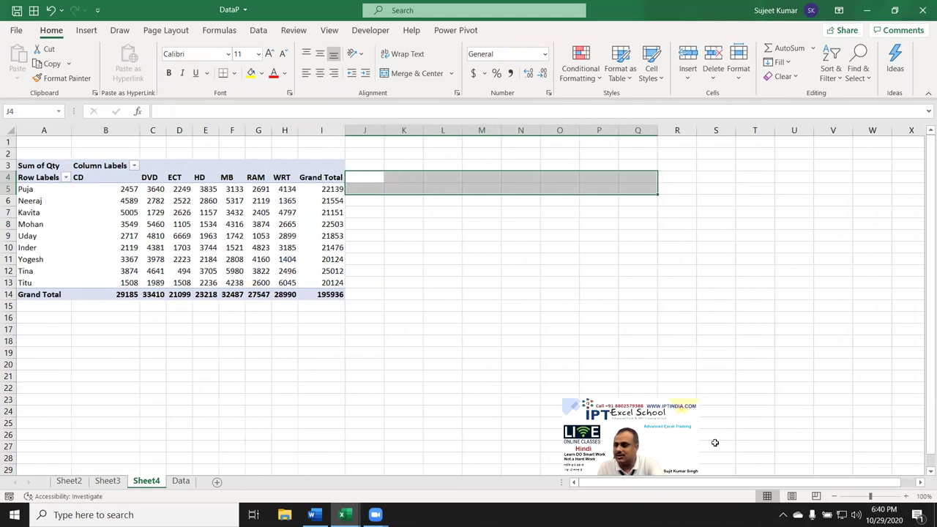
{"action": "left_click", "coordinate": [226, 247]}
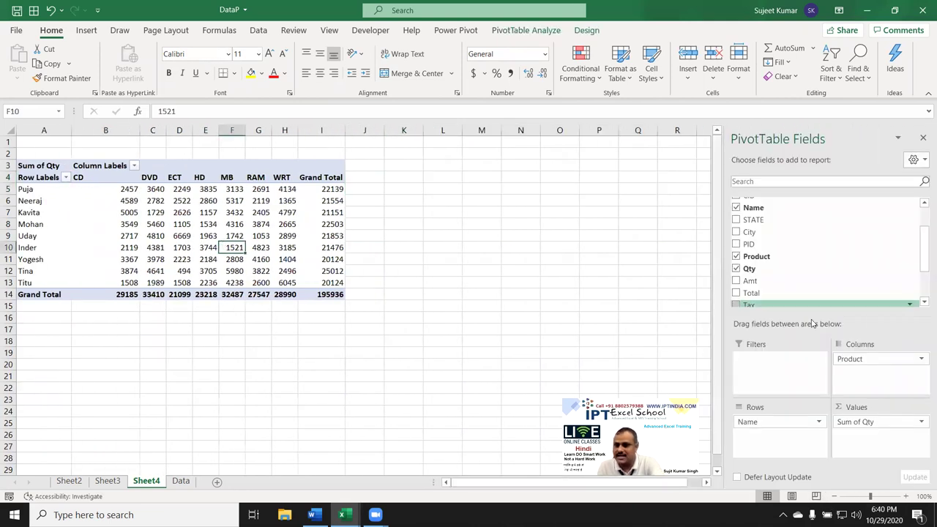
Step: Move Product beneath Name in Rows, then toggle two names' product rows with the +/- buttons
{"action": "left_click_drag", "start_coordinate": [880, 358], "coordinate": [776, 449]}
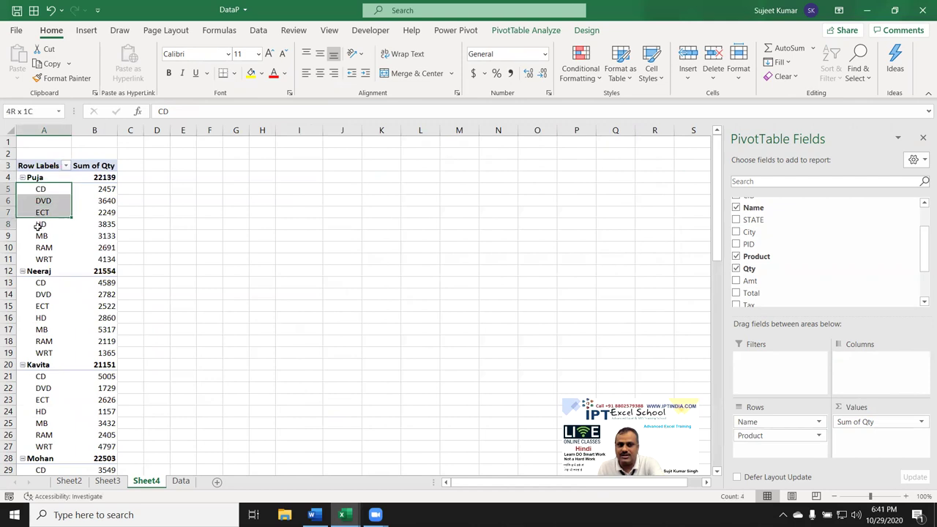
{"action": "left_click_drag", "start_coordinate": [41, 191], "coordinate": [42, 236]}
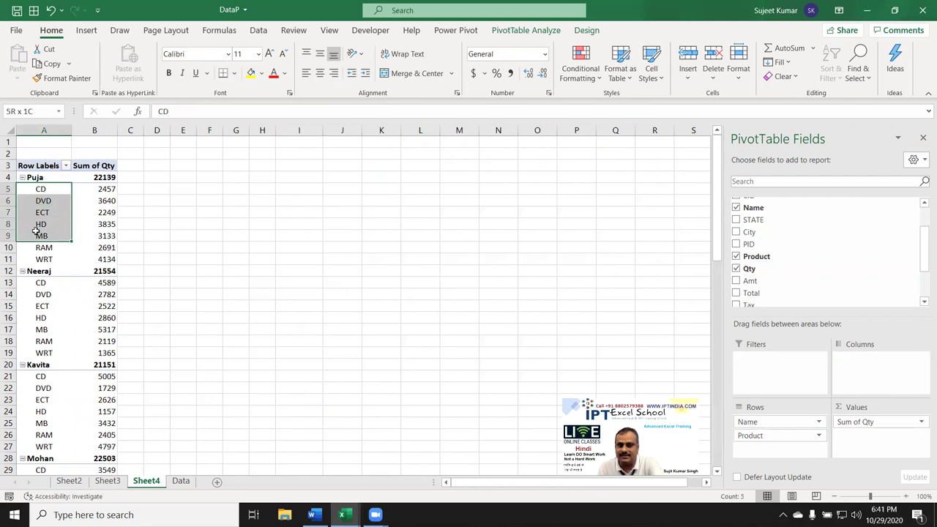
{"action": "left_click", "coordinate": [22, 178]}
{"action": "left_click", "coordinate": [22, 178]}
{"action": "left_click", "coordinate": [22, 178]}
{"action": "left_click", "coordinate": [22, 189]}
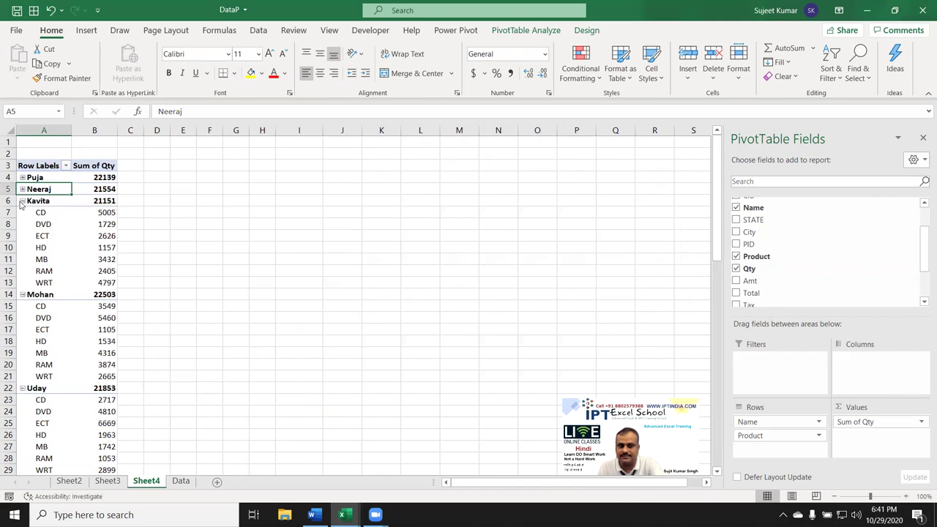
{"action": "left_click", "coordinate": [22, 188]}
{"action": "left_click", "coordinate": [22, 177]}
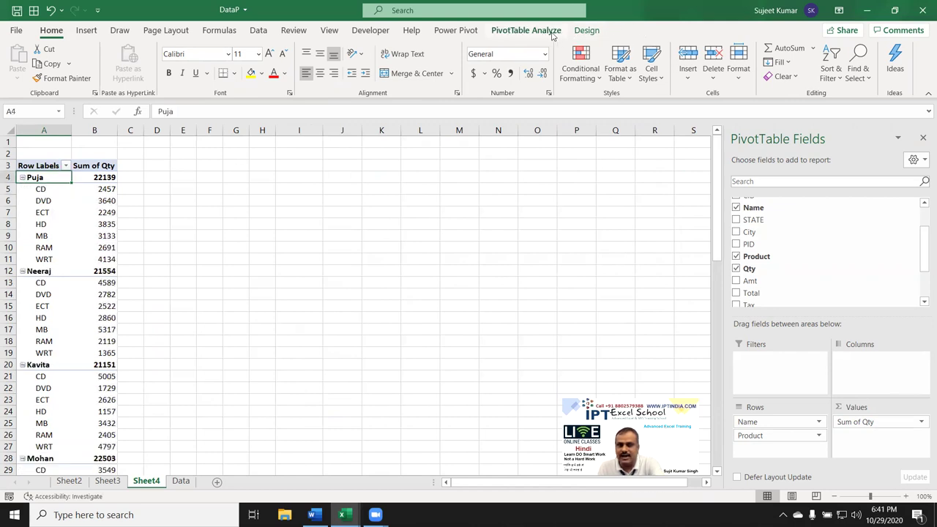
Step: Switch all name groups between products and totals using PivotTable Analyze Collapse Field and Expand Field
{"action": "left_click", "coordinate": [525, 33]}
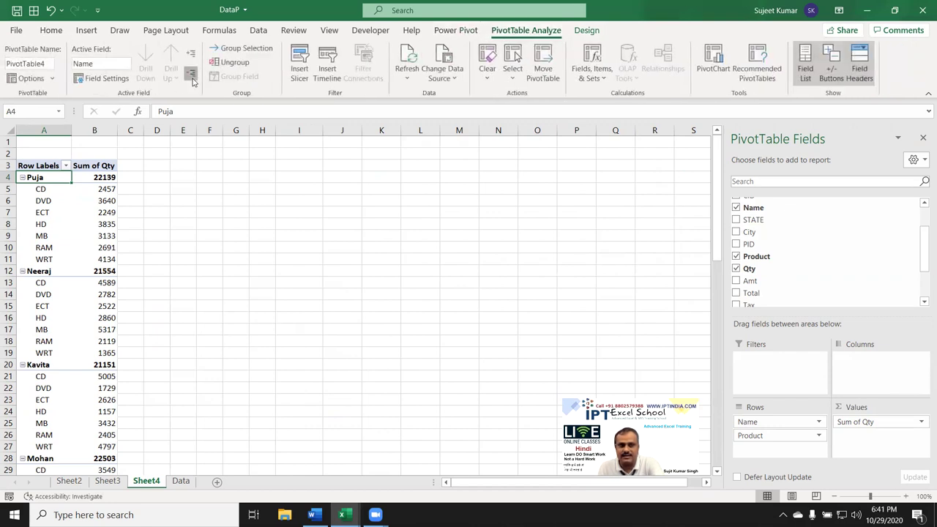
{"action": "left_click", "coordinate": [192, 72]}
{"action": "left_click", "coordinate": [191, 54]}
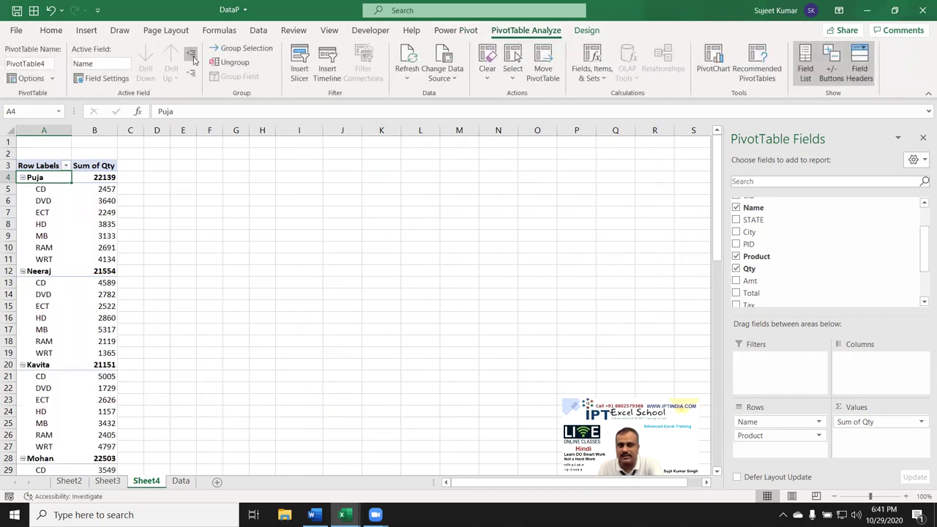
{"action": "left_click", "coordinate": [190, 76]}
{"action": "left_click", "coordinate": [191, 54]}
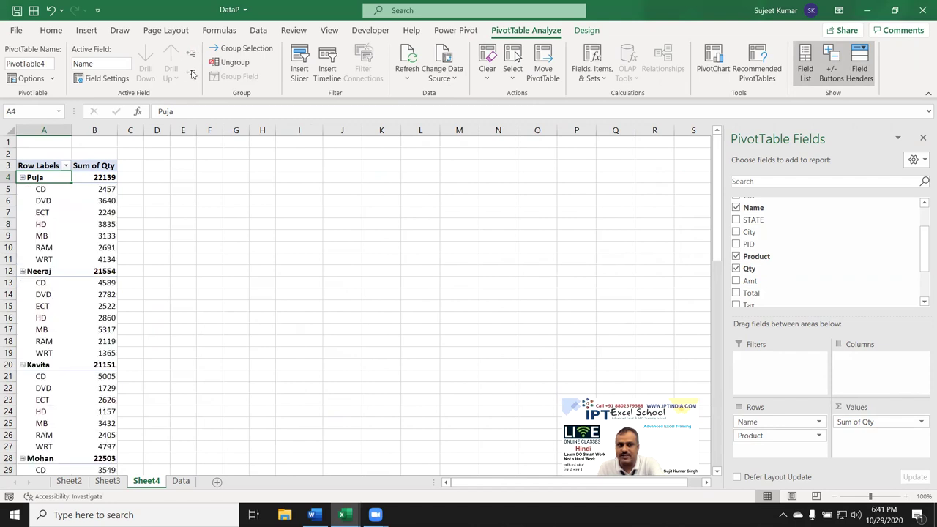
{"action": "left_click", "coordinate": [191, 73]}
{"action": "left_click", "coordinate": [191, 54]}
{"action": "left_click", "coordinate": [189, 71]}
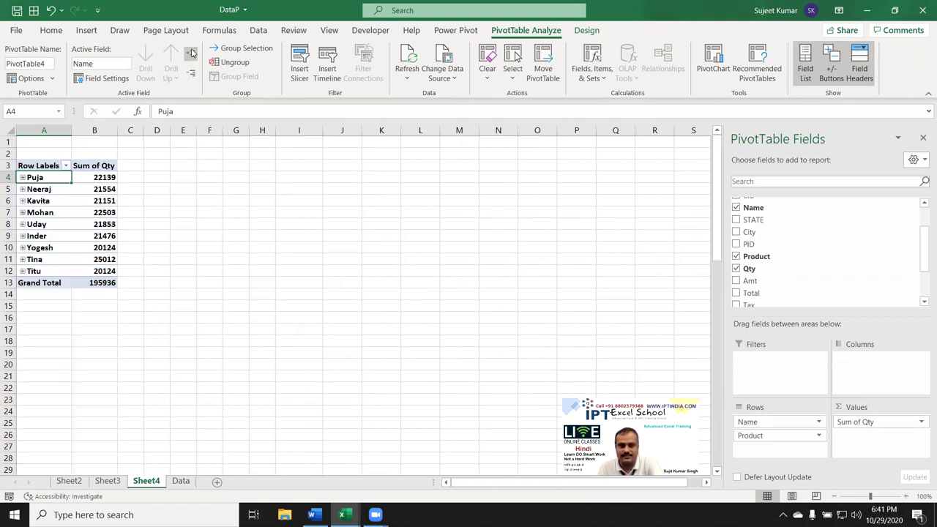
{"action": "left_click", "coordinate": [191, 54]}
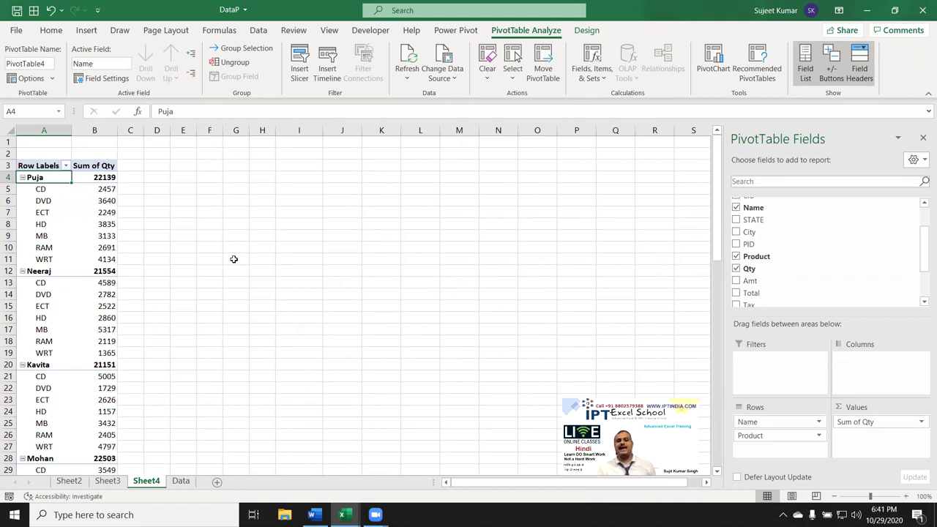